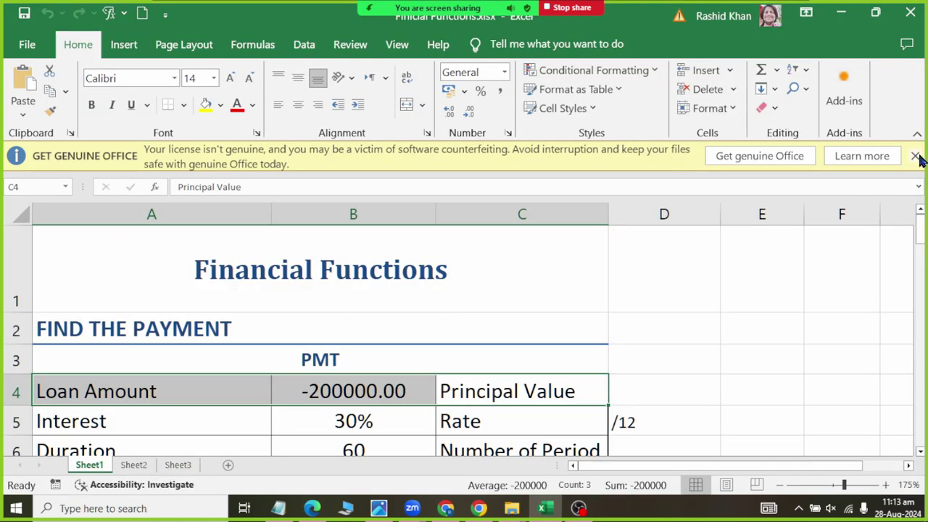
- Close the GET GENUINE OFFICE warning and review the Interest and Loan Amount labels and the -200000 value
{"action": "left_click", "coordinate": [915, 156]}
{"action": "left_click", "coordinate": [198, 399]}
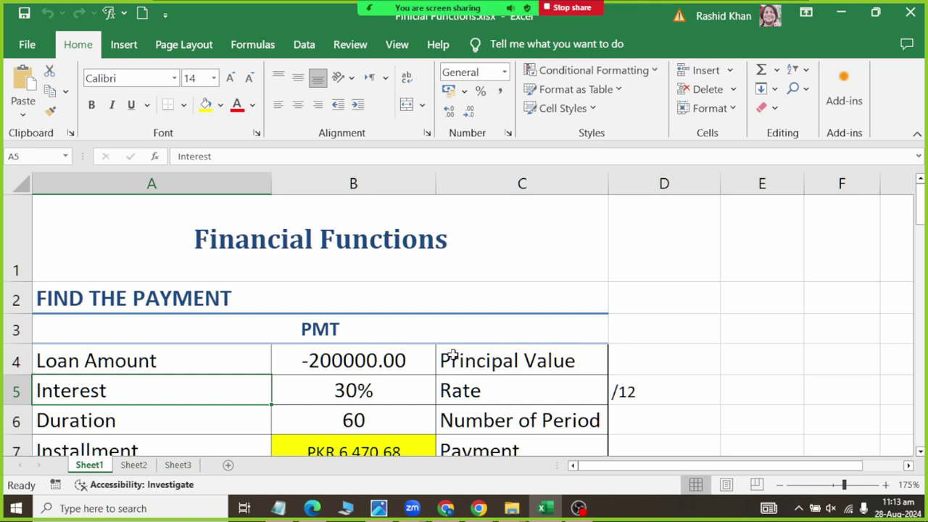
{"action": "scroll", "coordinate": [335, 307], "scroll_direction": "down", "scroll_amount": 1}
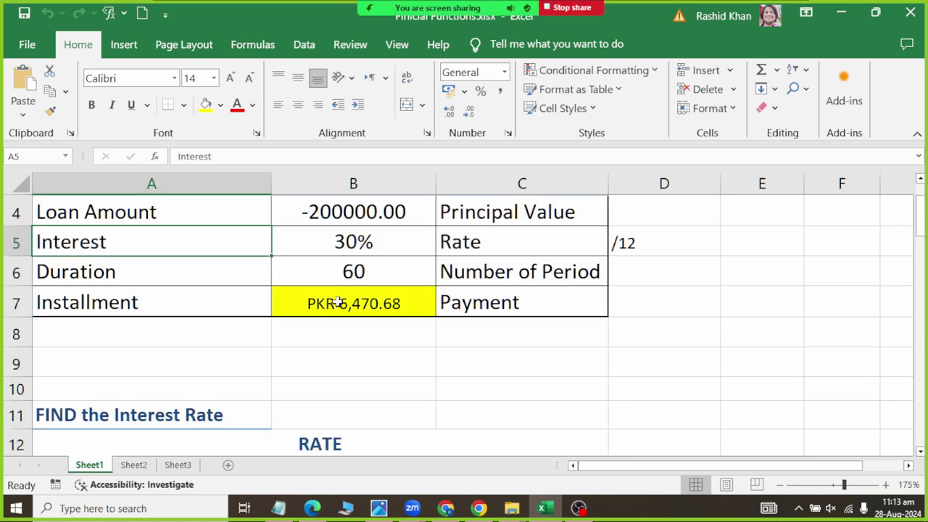
{"action": "scroll", "coordinate": [336, 307], "scroll_direction": "up", "scroll_amount": 1}
{"action": "left_click", "coordinate": [90, 366]}
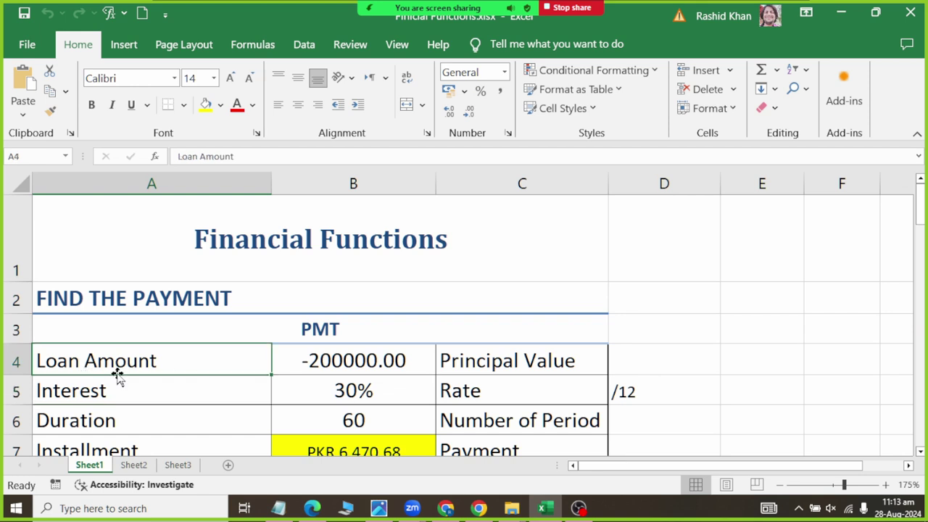
{"action": "left_click", "coordinate": [355, 364]}
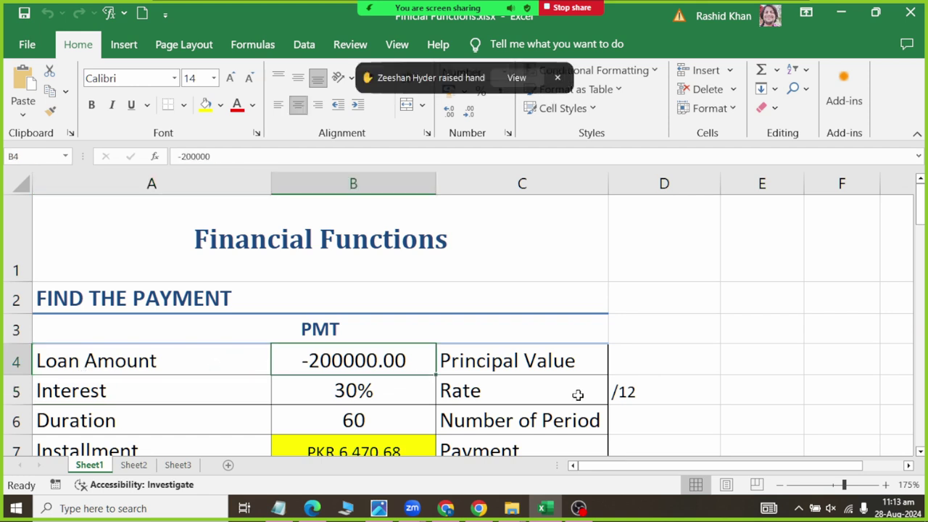
- Lower the participant's raised hand from the Zoom participant list
{"action": "left_click", "coordinate": [515, 80]}
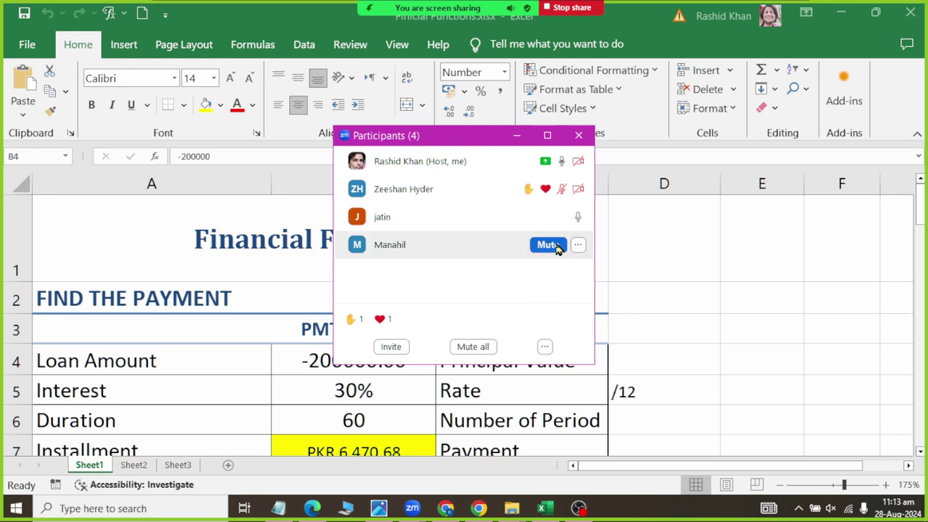
{"action": "mouse_move", "coordinate": [542, 192]}
{"action": "left_click", "coordinate": [465, 194]}
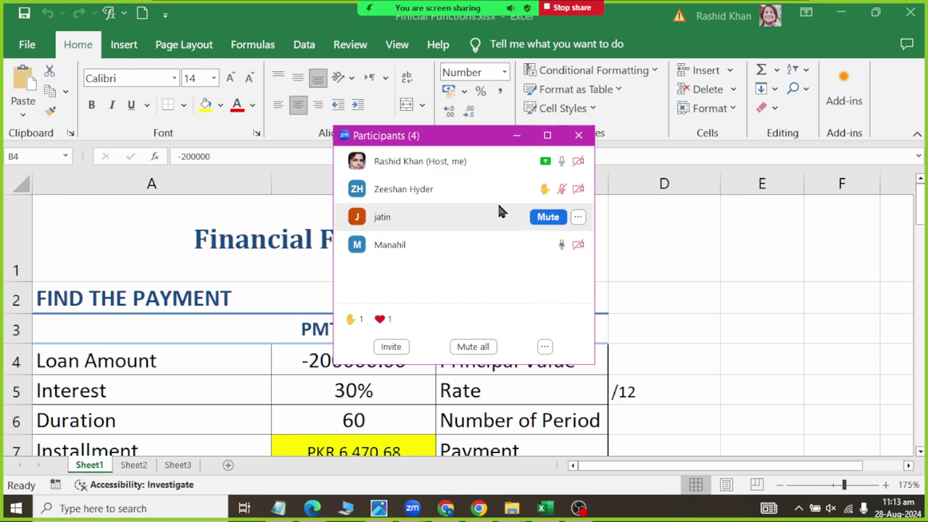
{"action": "left_click", "coordinate": [579, 136]}
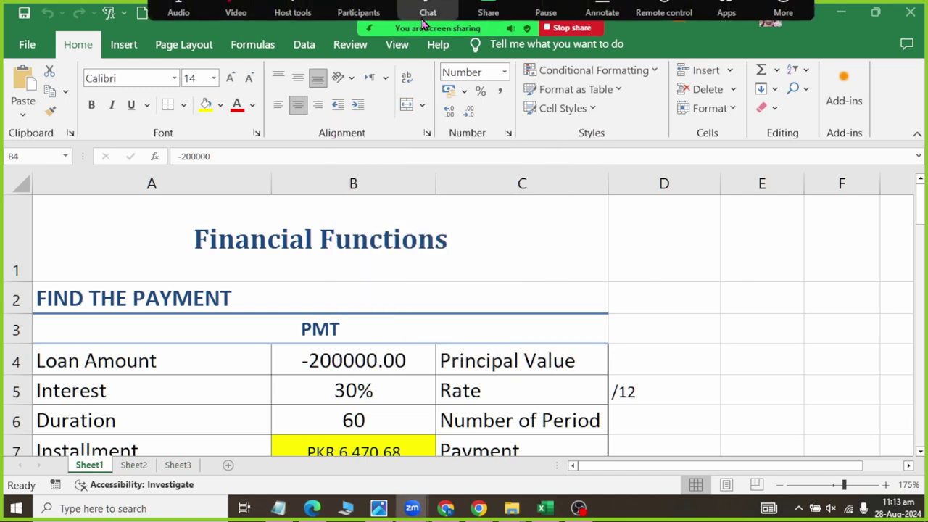
- Send everyone a chat message asking the participant whether everything is okay
{"action": "left_click", "coordinate": [428, 21]}
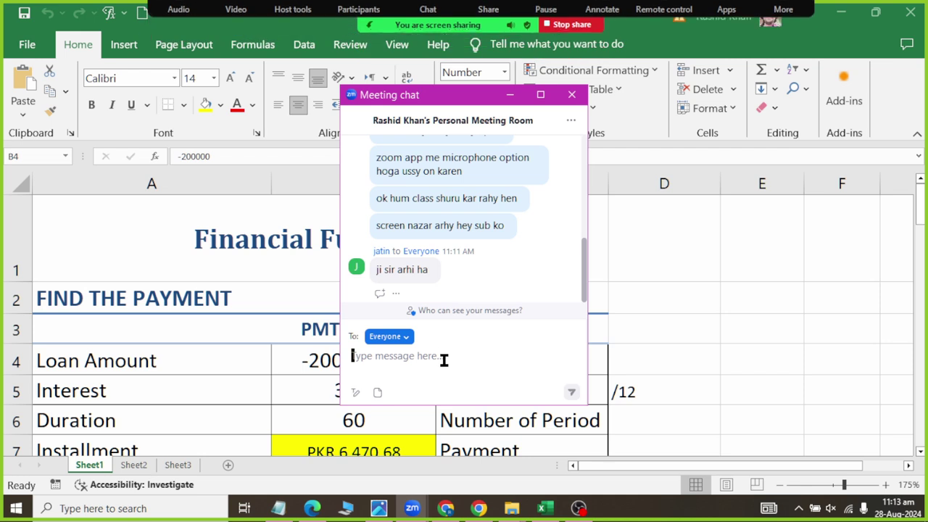
{"action": "type", "text": "zeesha"}
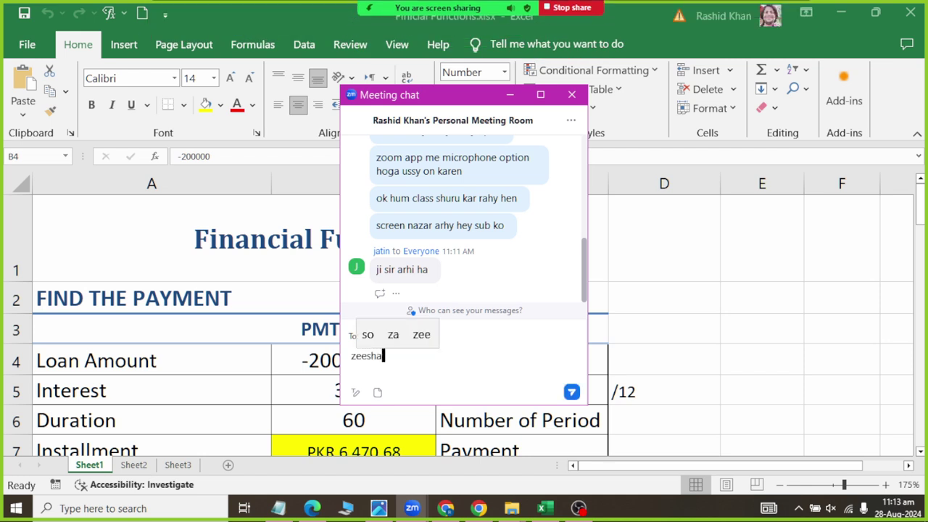
{"action": "type", "text": "n is "}
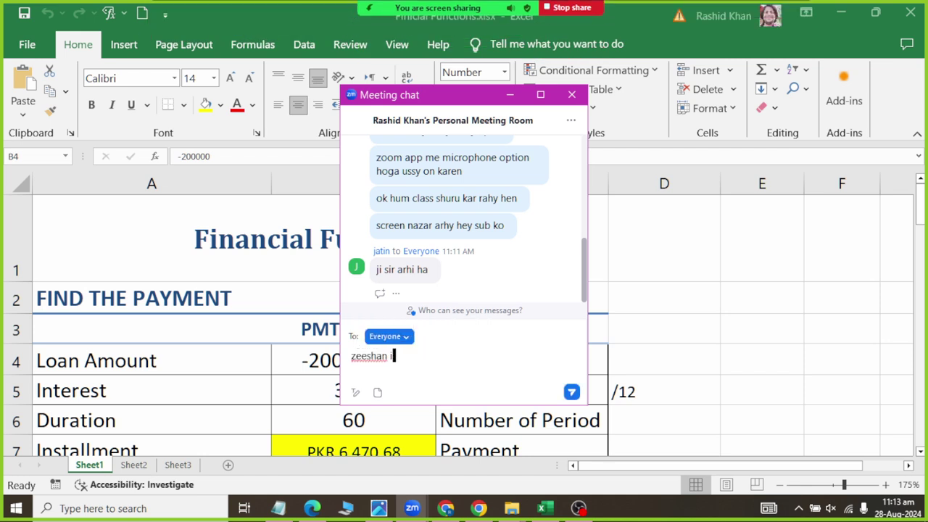
{"action": "type", "text": "every thi"}
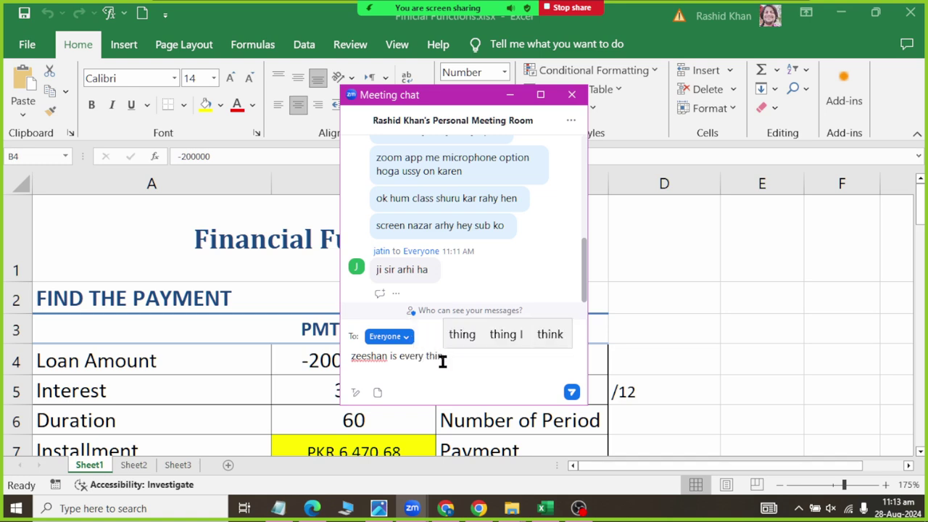
{"action": "type", "text": "ng ok"}
{"action": "key", "text": "Return"}
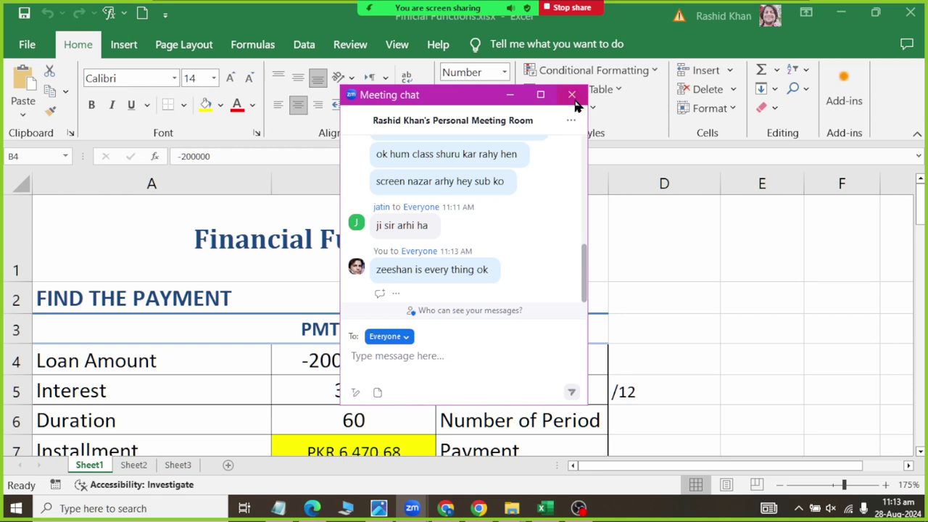
{"action": "left_click", "coordinate": [571, 94]}
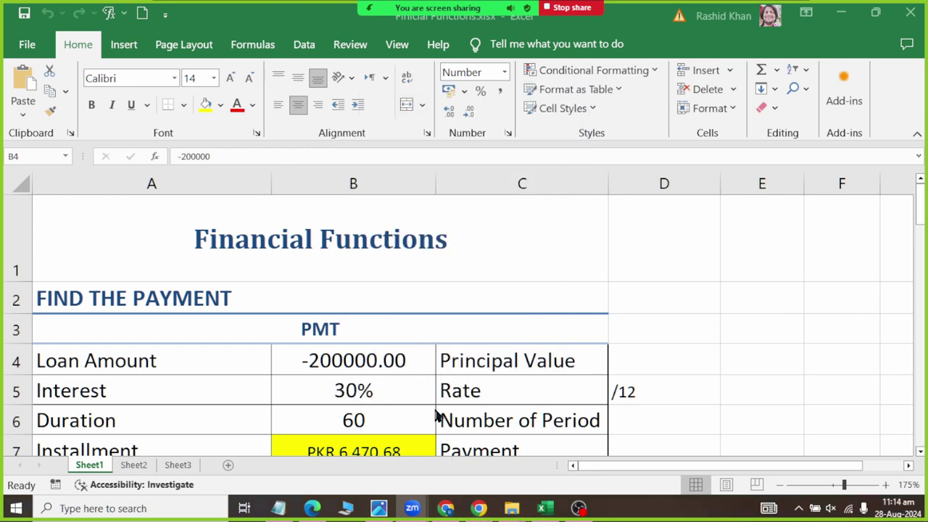
- Return to the spreadsheet, review the Loan Amount and Principal Value labels, and briefly check WhatsApp Web
{"action": "left_click", "coordinate": [201, 367]}
{"action": "left_click", "coordinate": [121, 360]}
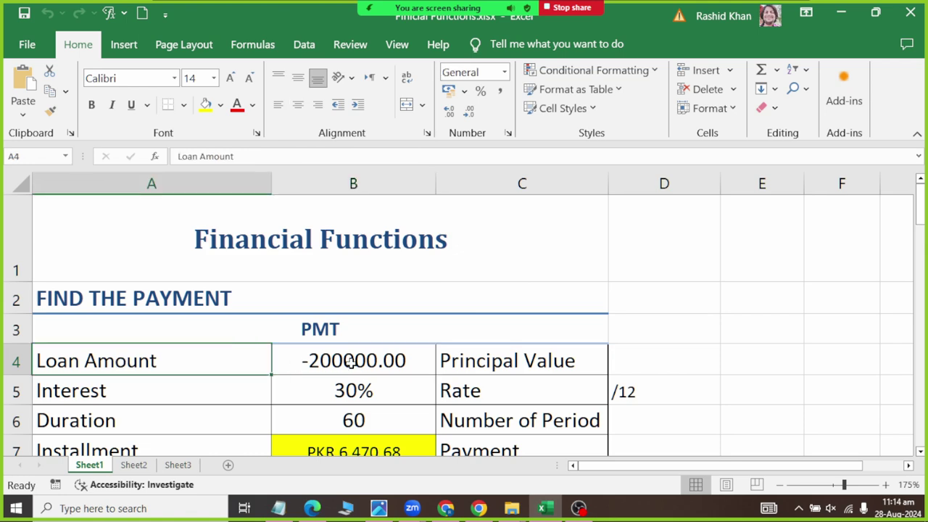
{"action": "left_click", "coordinate": [528, 360]}
{"action": "left_click", "coordinate": [478, 507]}
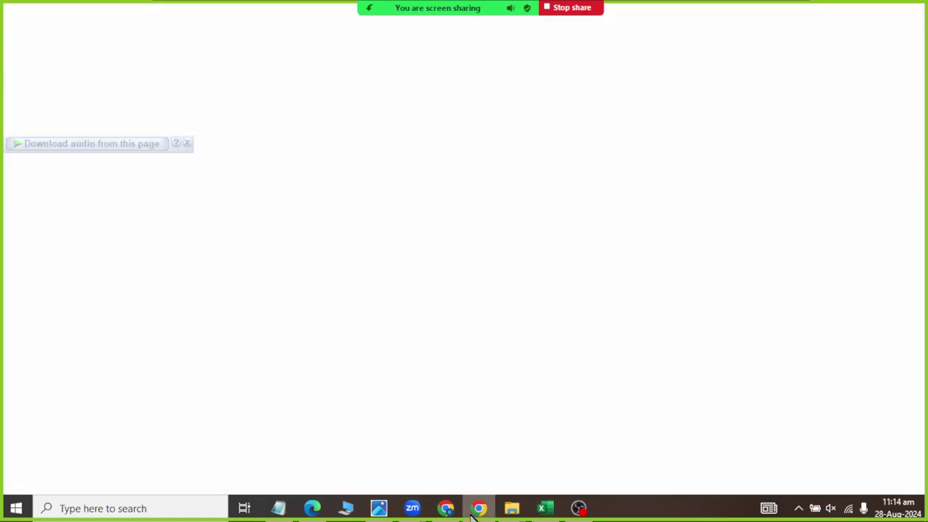
{"action": "scroll", "coordinate": [149, 355], "scroll_direction": "down", "scroll_amount": 5}
{"action": "scroll", "coordinate": [153, 357], "scroll_direction": "up", "scroll_amount": 5}
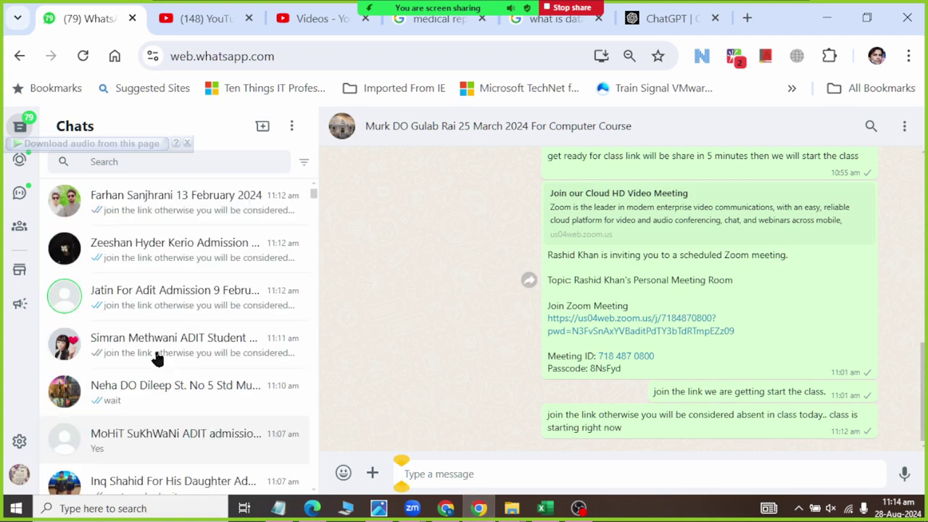
{"action": "left_click", "coordinate": [466, 512]}
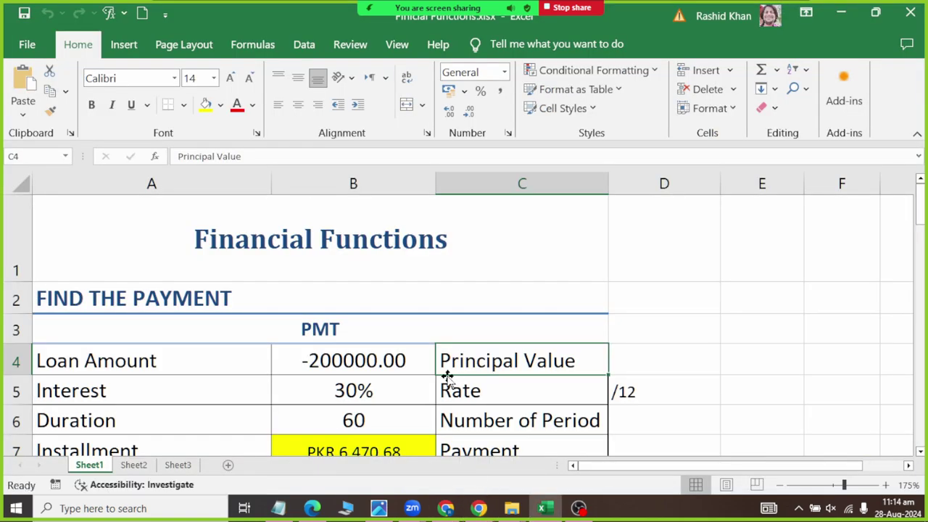
{"action": "left_click", "coordinate": [174, 360]}
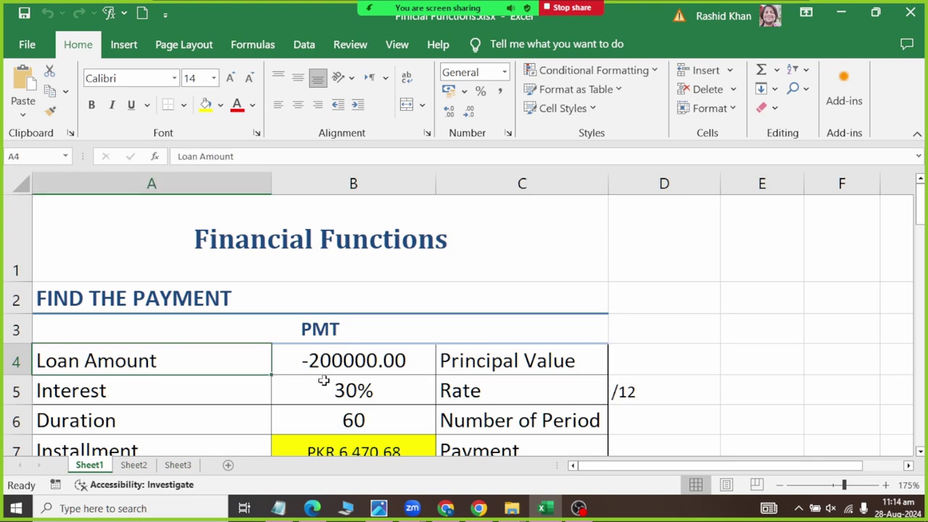
{"action": "scroll", "coordinate": [335, 384], "scroll_direction": "down", "scroll_amount": 1}
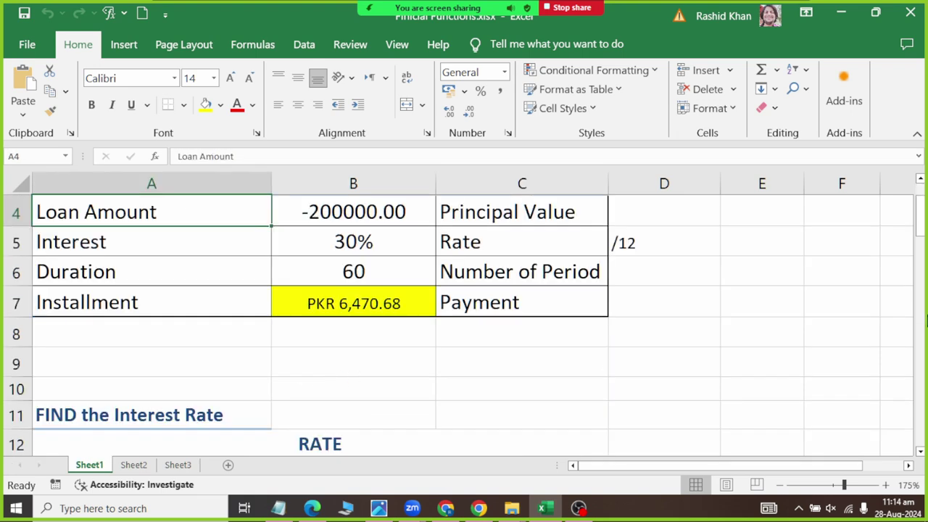
{"action": "scroll", "coordinate": [922, 182], "scroll_direction": "up", "scroll_amount": 1}
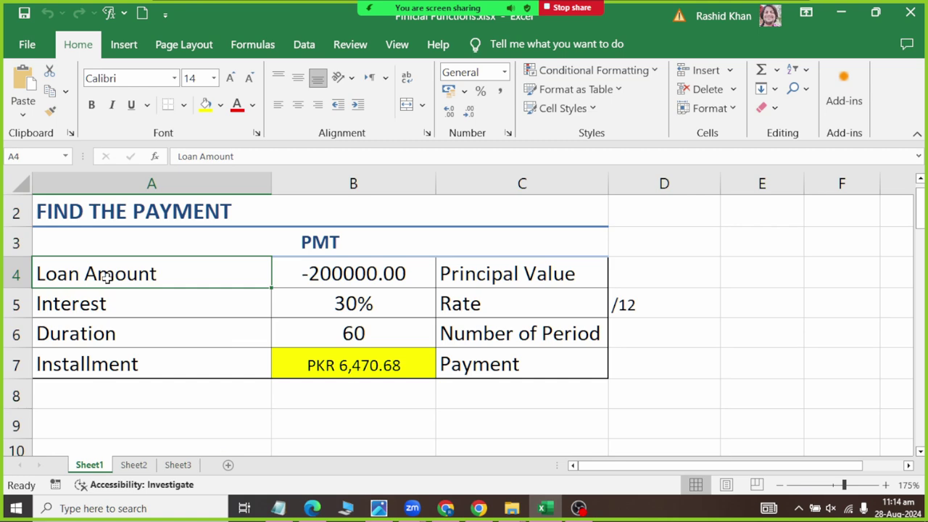
{"action": "left_click", "coordinate": [539, 279]}
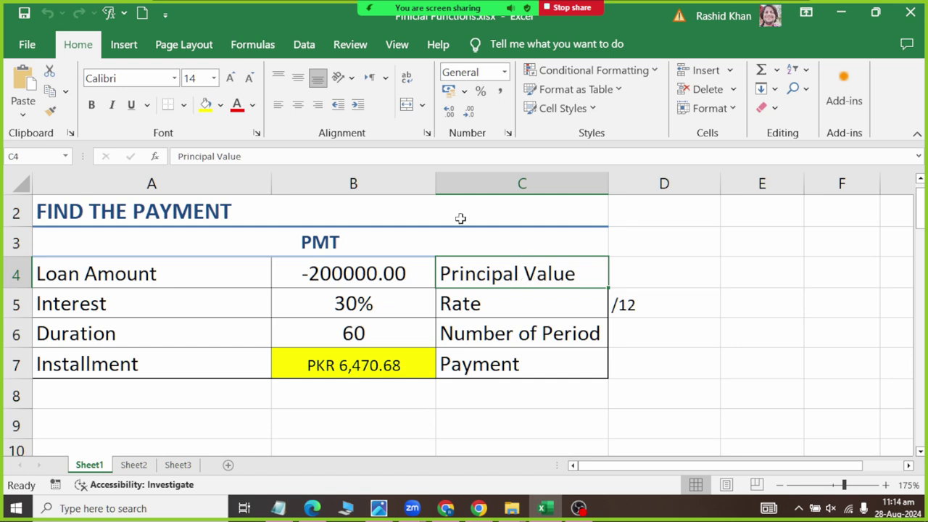
{"action": "left_click", "coordinate": [129, 271]}
{"action": "left_click", "coordinate": [503, 273]}
{"action": "left_click", "coordinate": [103, 313]}
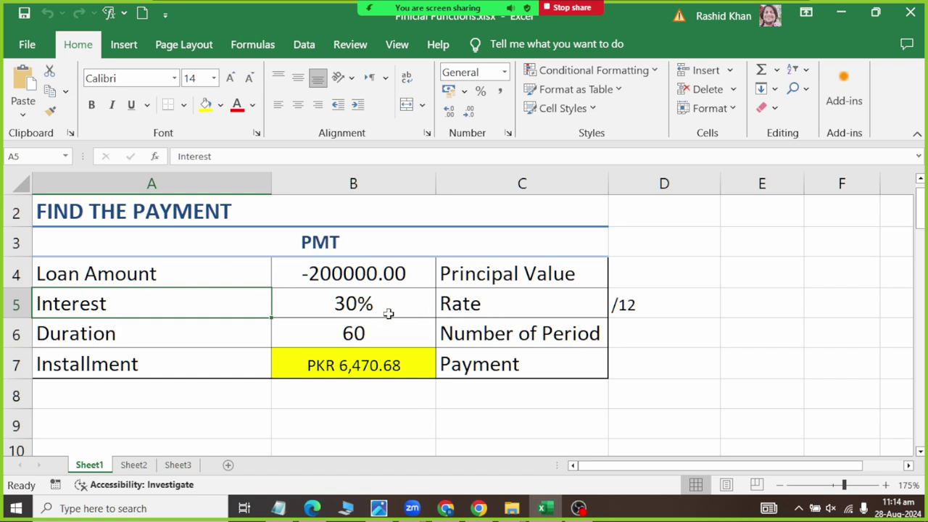
{"action": "left_click", "coordinate": [191, 327]}
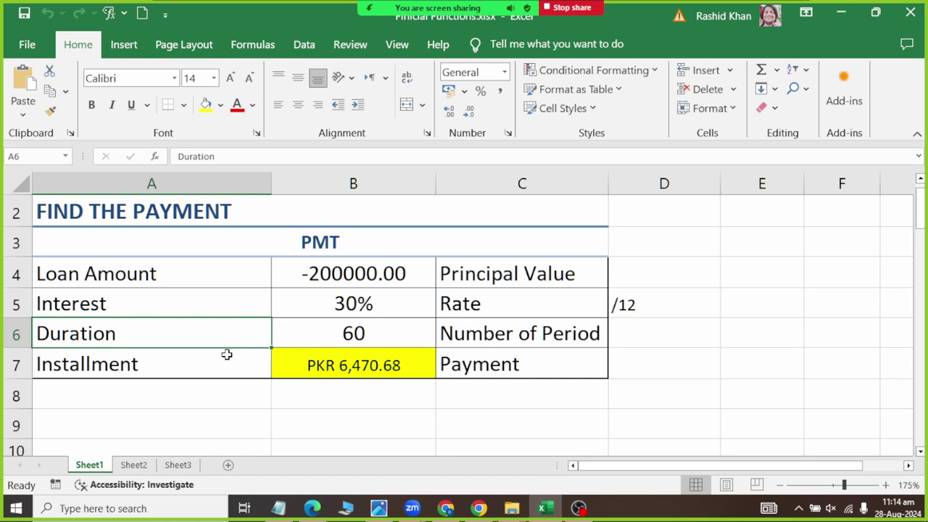
{"action": "left_click", "coordinate": [122, 366]}
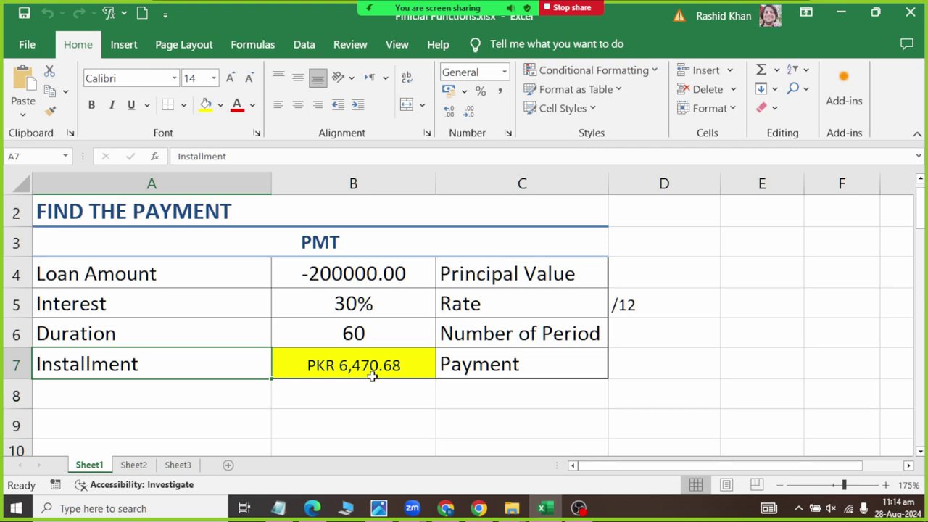
{"action": "left_click", "coordinate": [336, 369]}
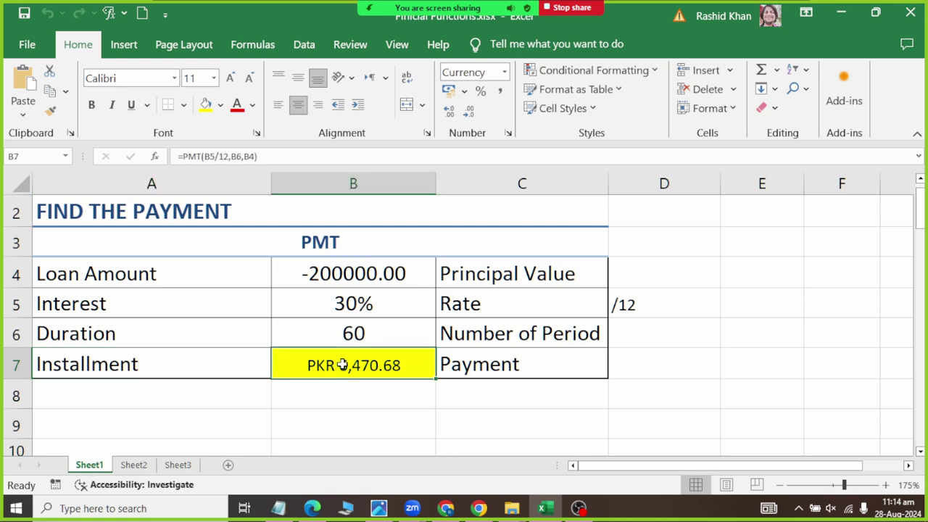
- Clear the installment result in B7 and re-enter the loan amount -200000 in B4
{"action": "key", "text": "Delete"}
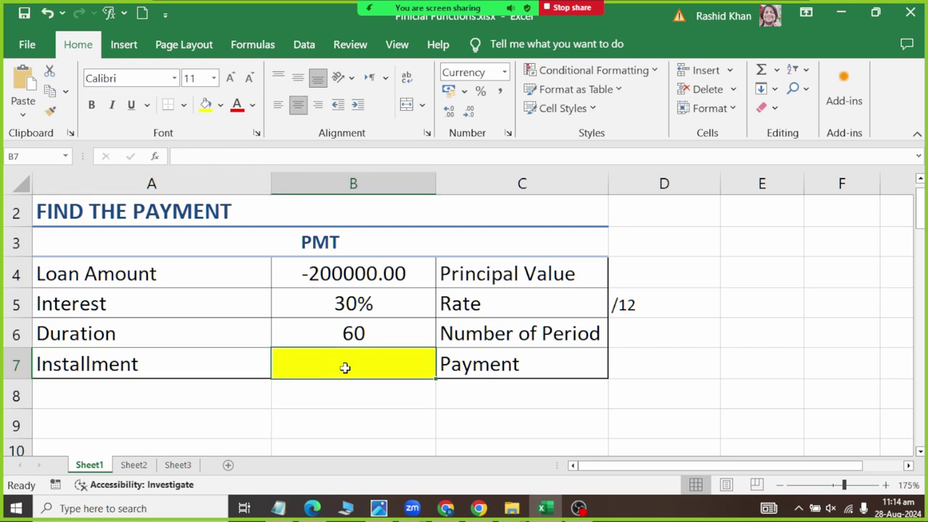
{"action": "left_click", "coordinate": [122, 275]}
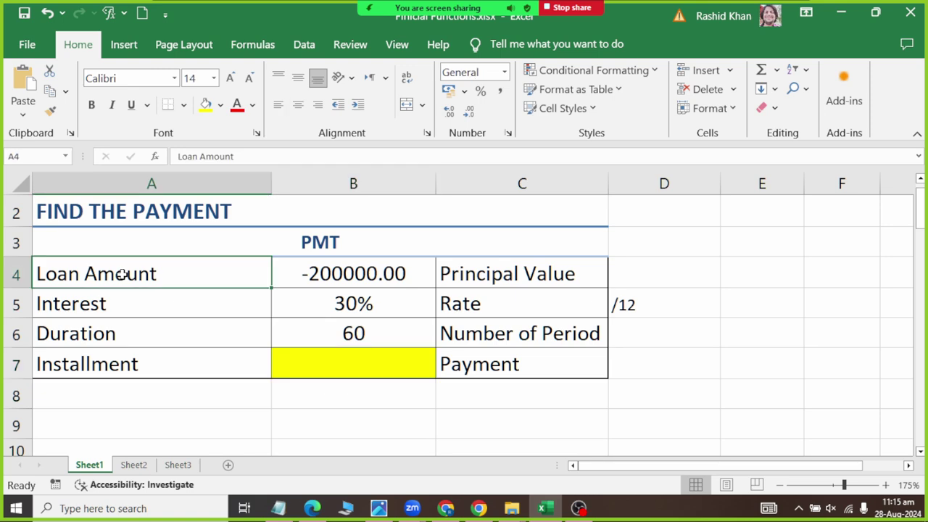
{"action": "left_click", "coordinate": [316, 280]}
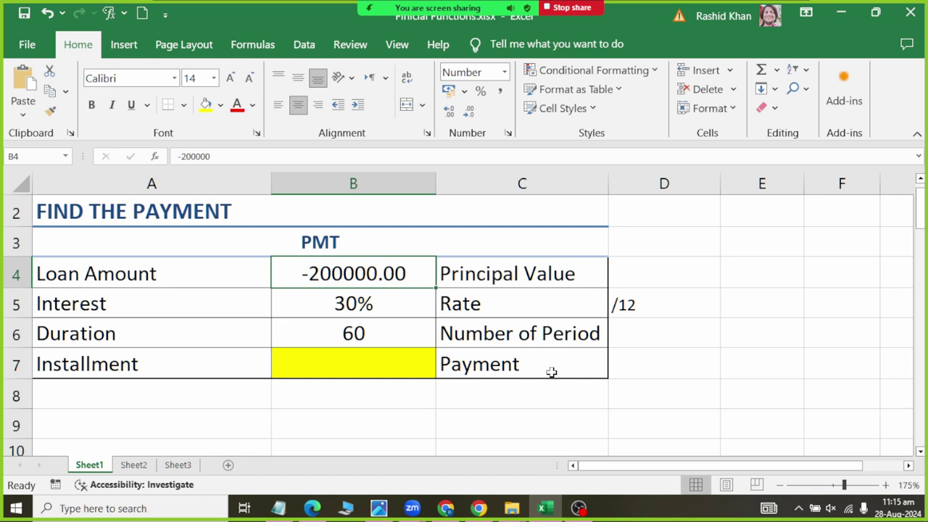
{"action": "type", "text": "2"}
{"action": "key", "text": "Escape"}
{"action": "key", "text": "F2"}
{"action": "key", "text": "BackSpace"}
{"action": "key", "text": "BackSpace"}
{"action": "key", "text": "BackSpace"}
{"action": "type", "text": "00"}
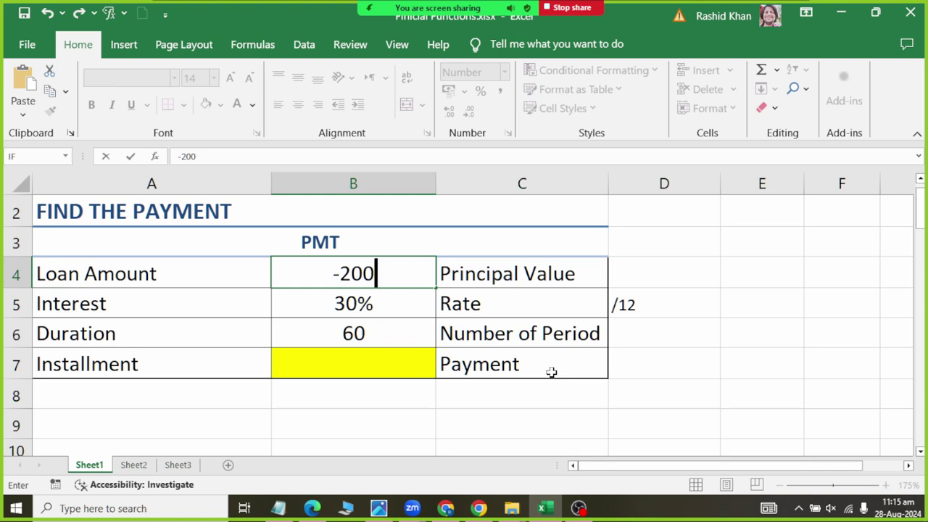
{"action": "type", "text": "000"}
{"action": "key", "text": "Return"}
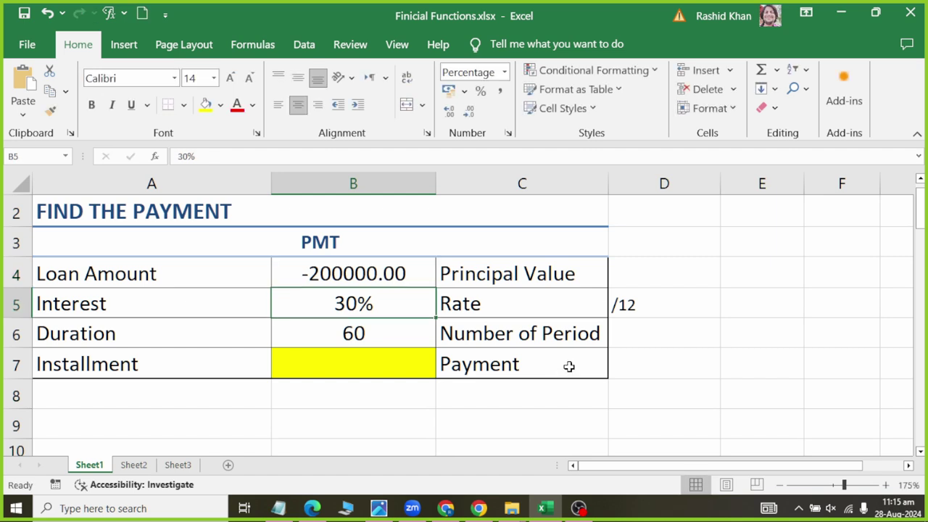
- Check the rate and duration cells B5 and B6, then select Installment cell B7 for a formula
{"action": "left_click", "coordinate": [586, 282]}
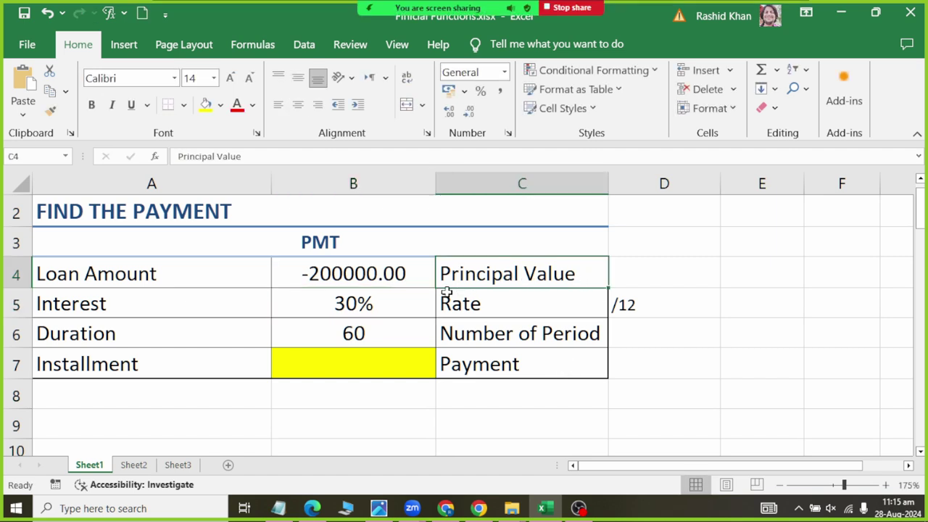
{"action": "left_click", "coordinate": [369, 311]}
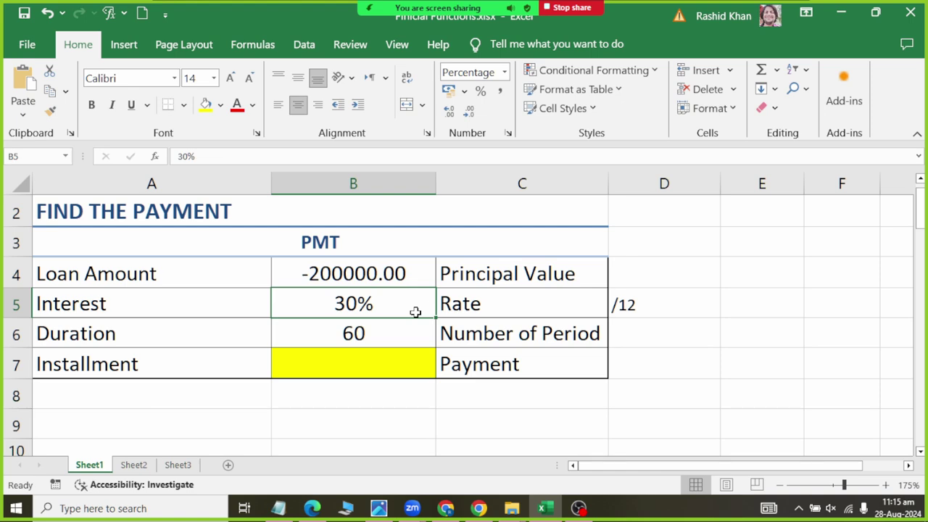
{"action": "left_click", "coordinate": [378, 333]}
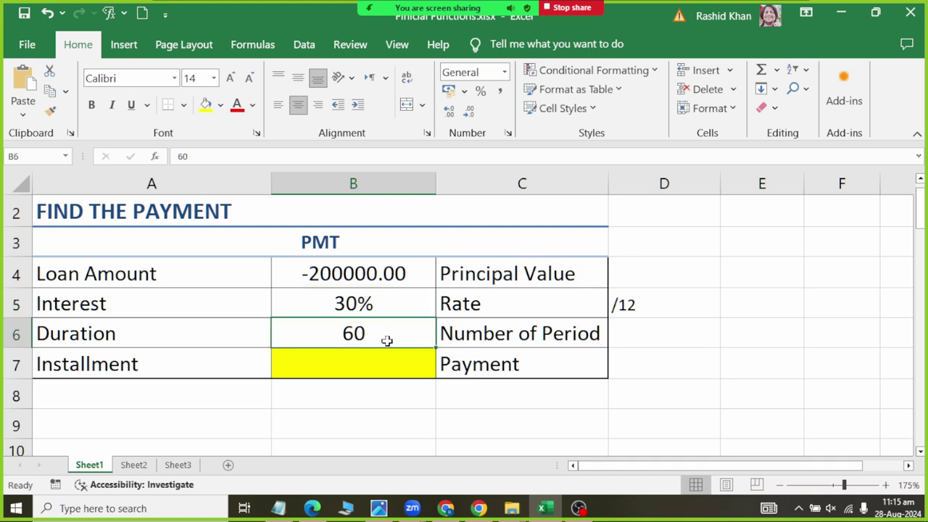
{"action": "left_click", "coordinate": [377, 372]}
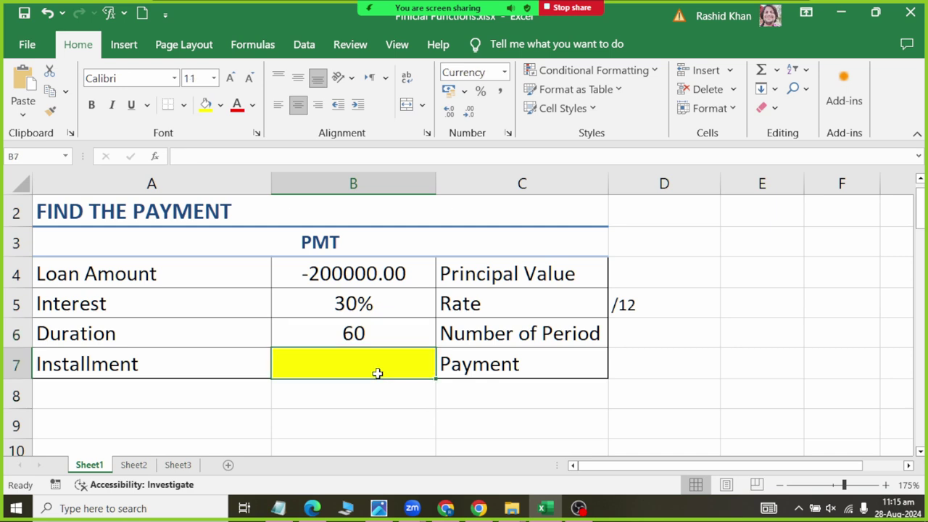
{"action": "left_click", "coordinate": [254, 52]}
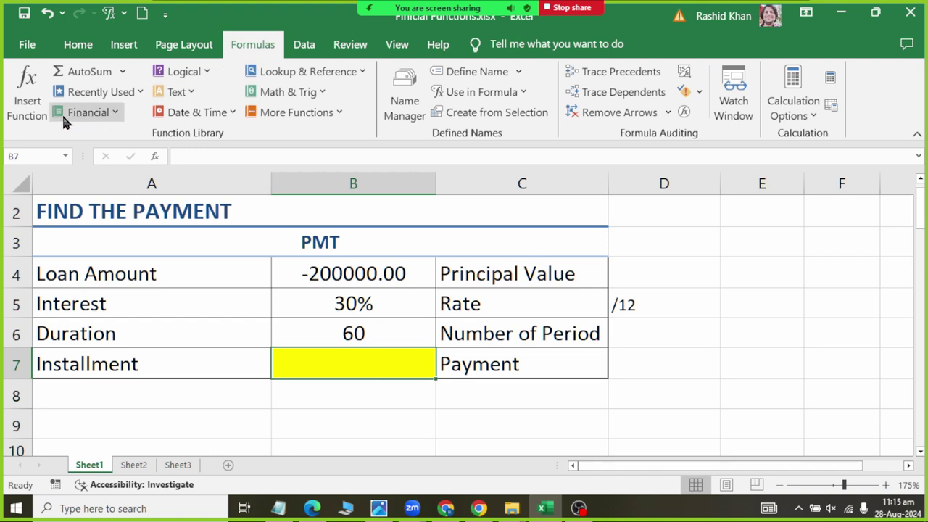
- Insert the PMT function from the Financial library into B7
{"action": "left_click", "coordinate": [118, 112]}
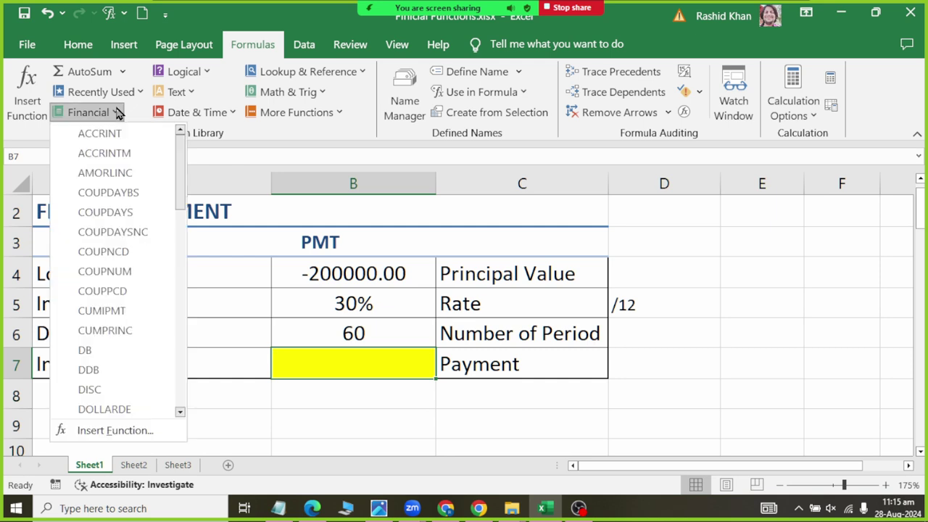
{"action": "left_click_drag", "start_coordinate": [181, 201], "coordinate": [178, 327]}
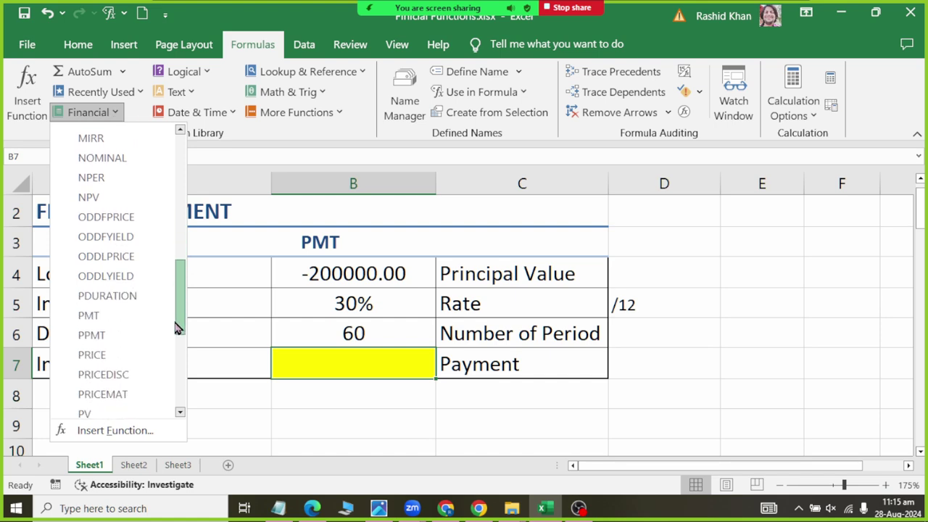
{"action": "left_click", "coordinate": [122, 316]}
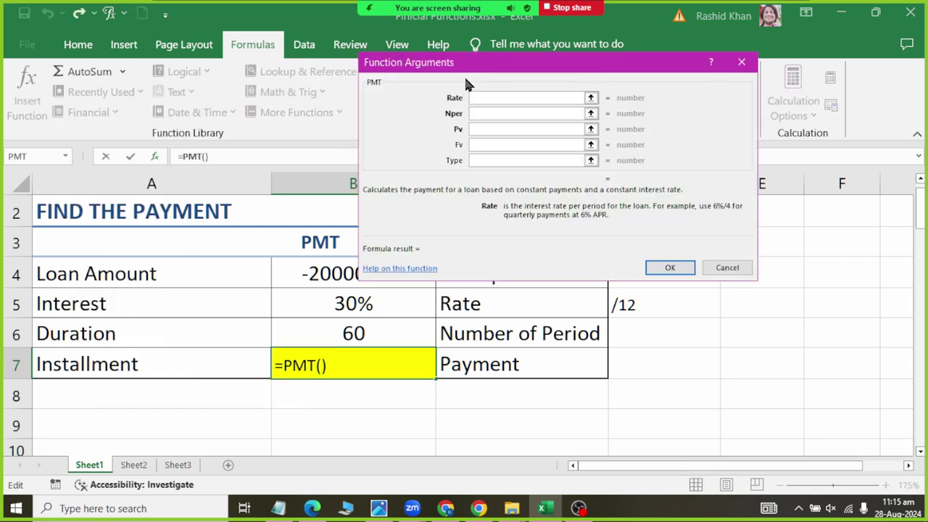
{"action": "left_click_drag", "start_coordinate": [478, 68], "coordinate": [737, 65]}
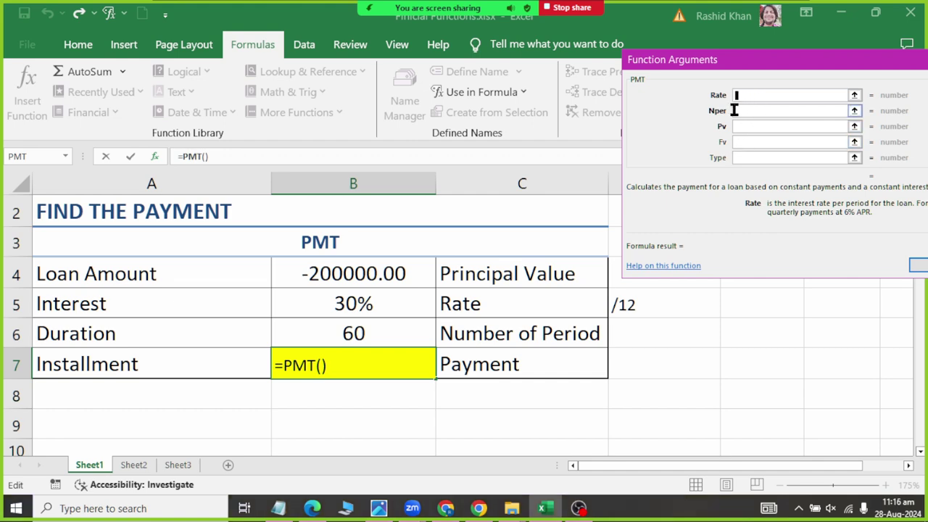
- Set the PMT arguments to Rate B5, Nper B6 and Pv B4
{"action": "left_click", "coordinate": [357, 303]}
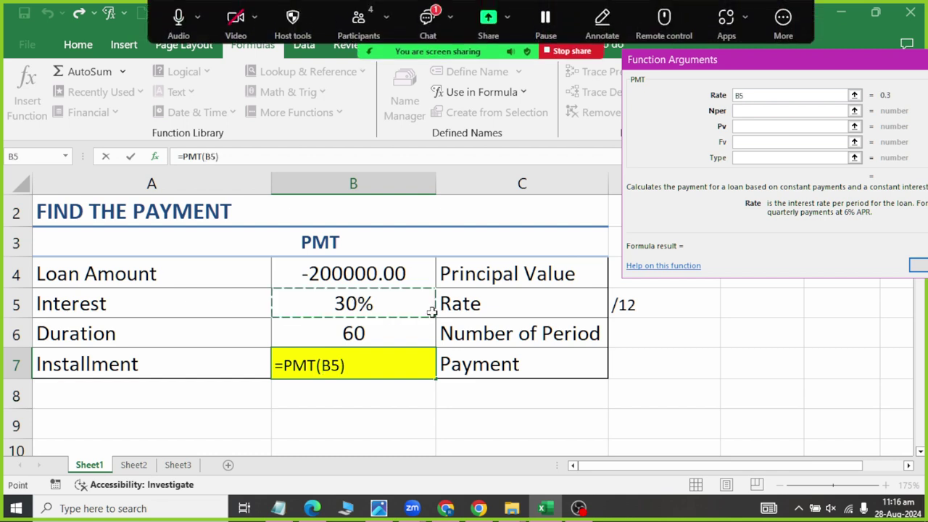
{"action": "left_click", "coordinate": [767, 112]}
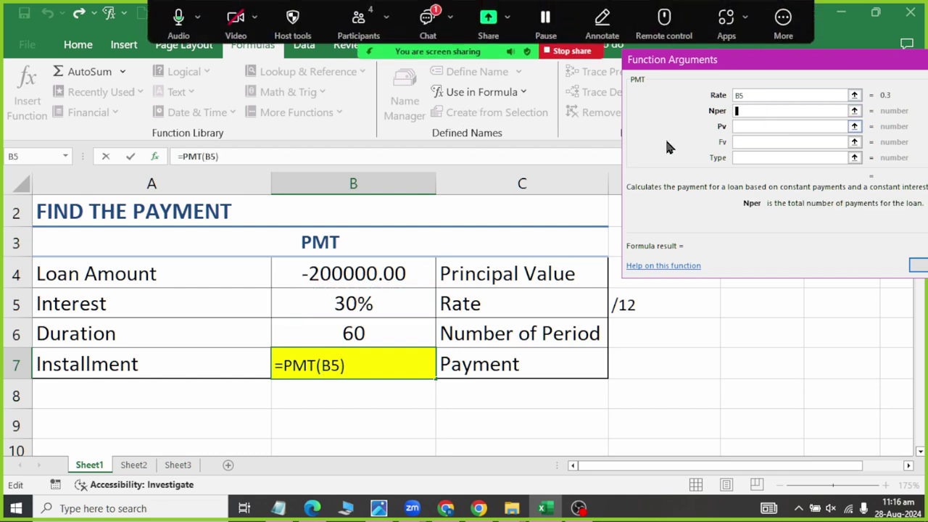
{"action": "left_click", "coordinate": [377, 330]}
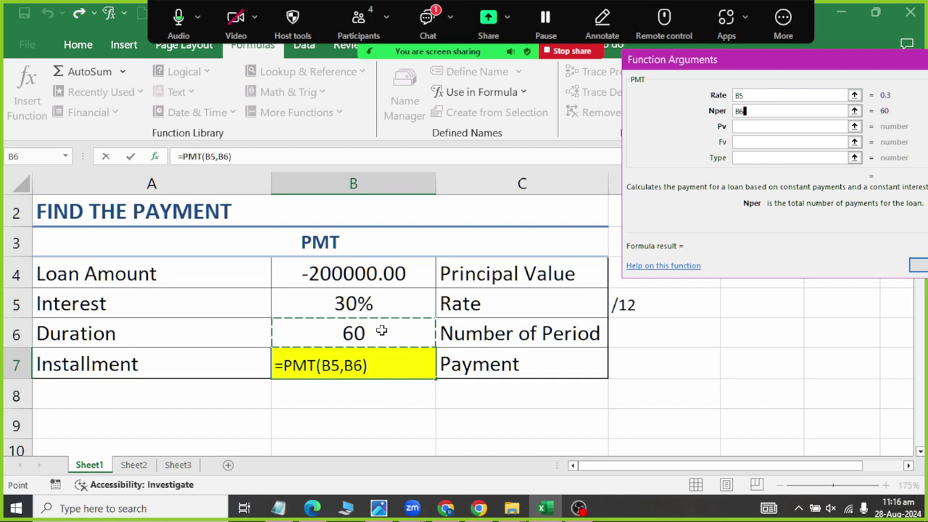
{"action": "left_click", "coordinate": [775, 129]}
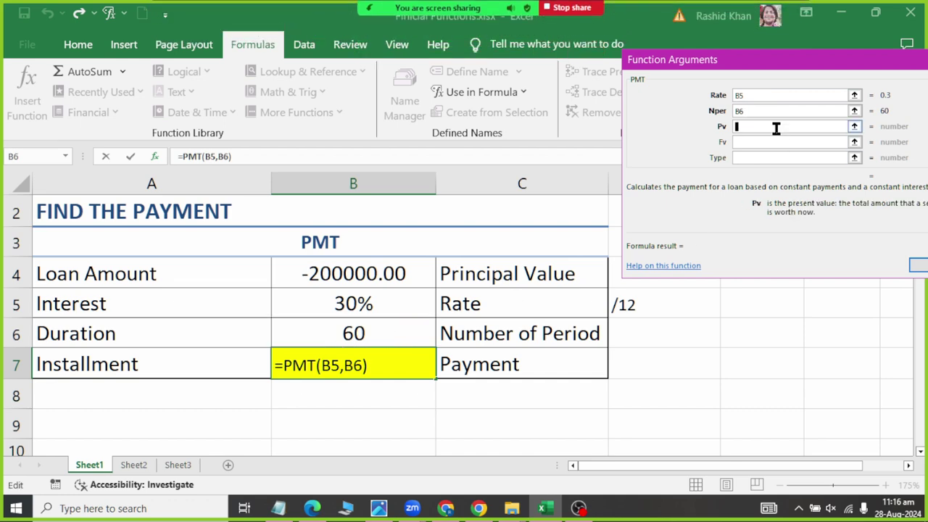
{"action": "left_click", "coordinate": [360, 275]}
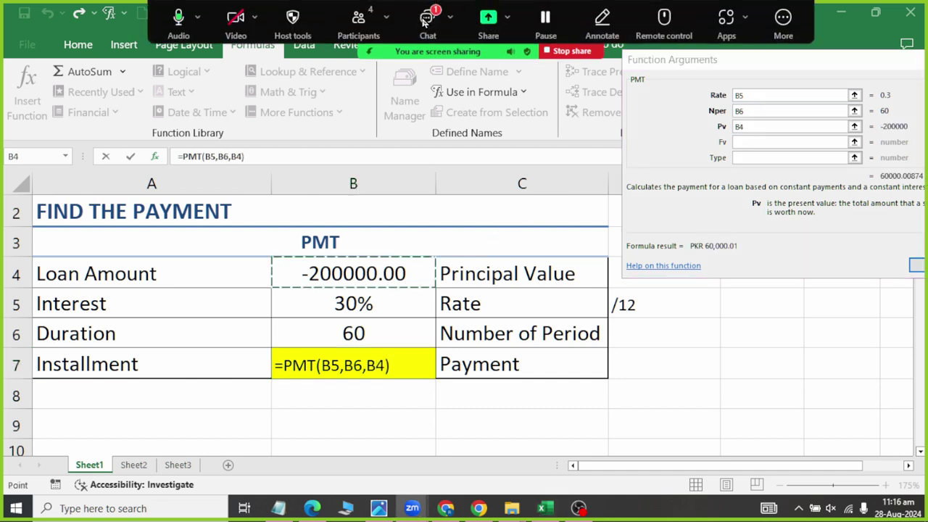
{"action": "left_click", "coordinate": [427, 22]}
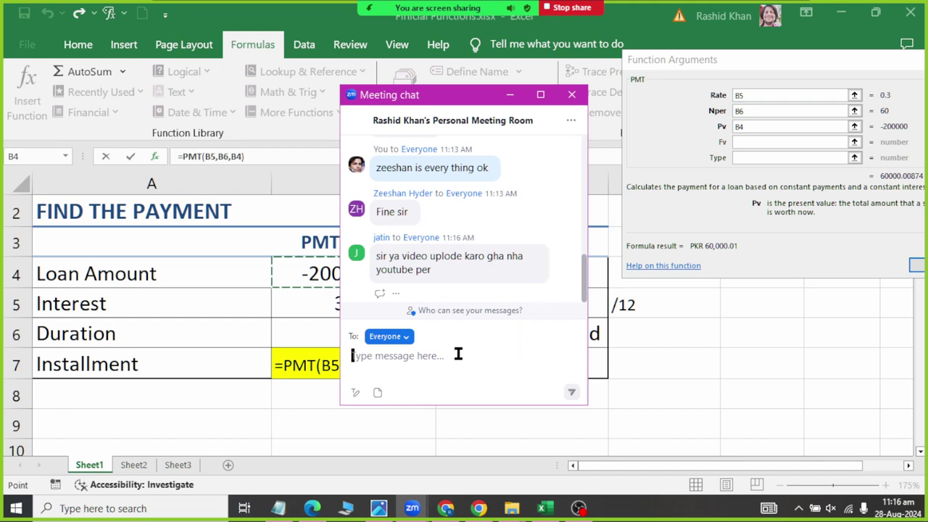
- Reply 'yes' in the Zoom chat, then change the PMT rate argument to B5/12
{"action": "type", "text": "yes"}
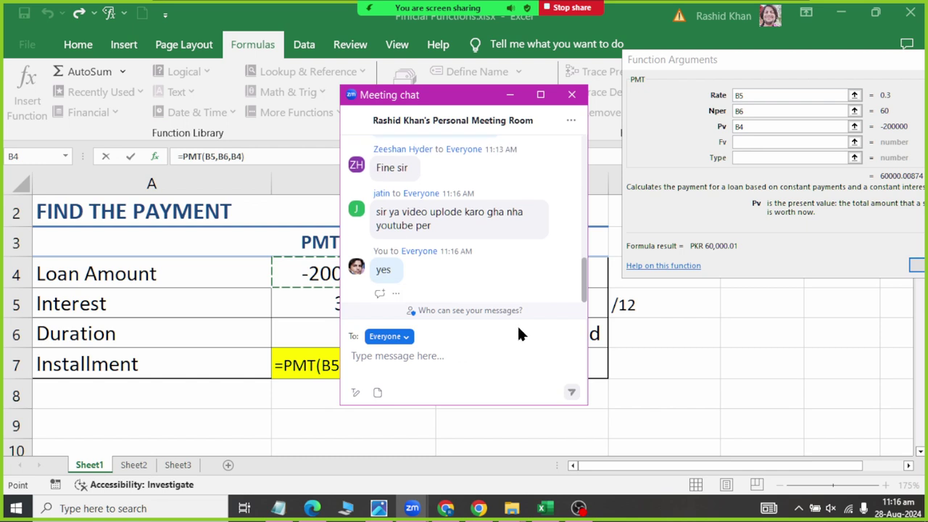
{"action": "left_click", "coordinate": [571, 95]}
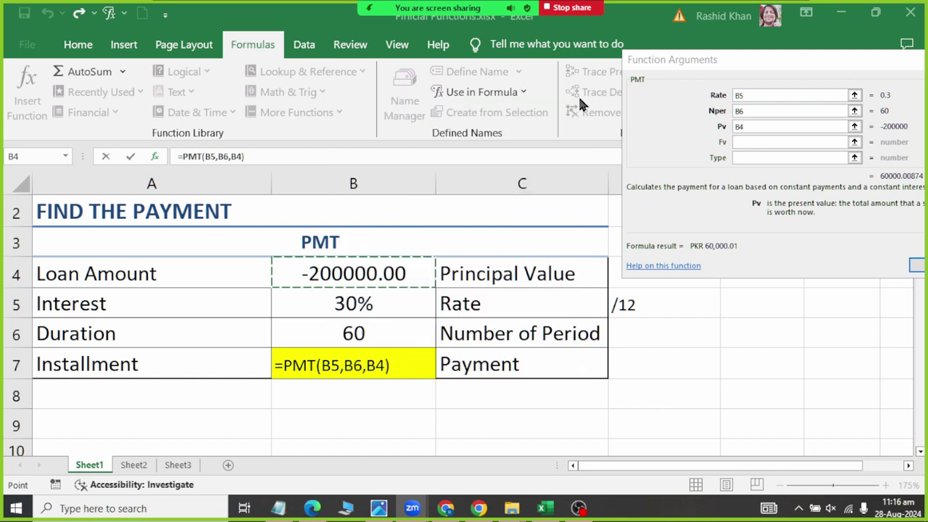
{"action": "left_click", "coordinate": [774, 96]}
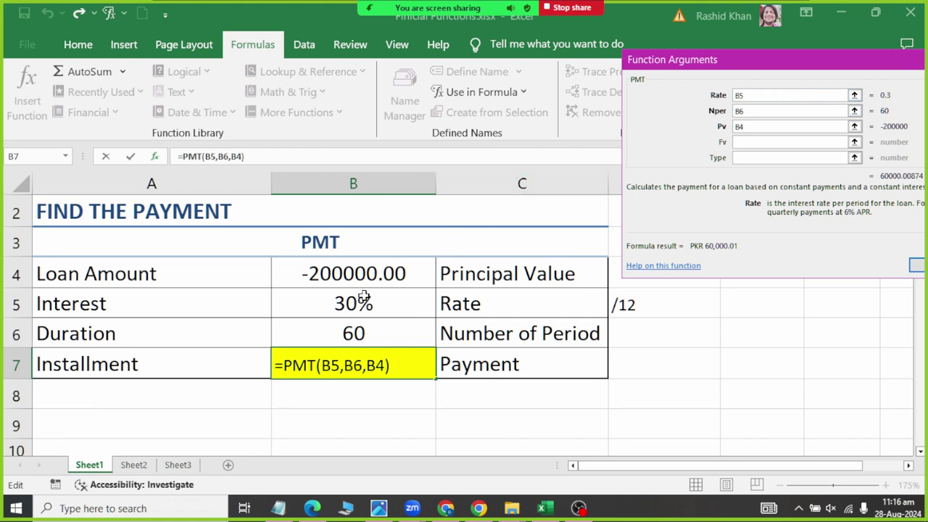
{"action": "left_click", "coordinate": [771, 114]}
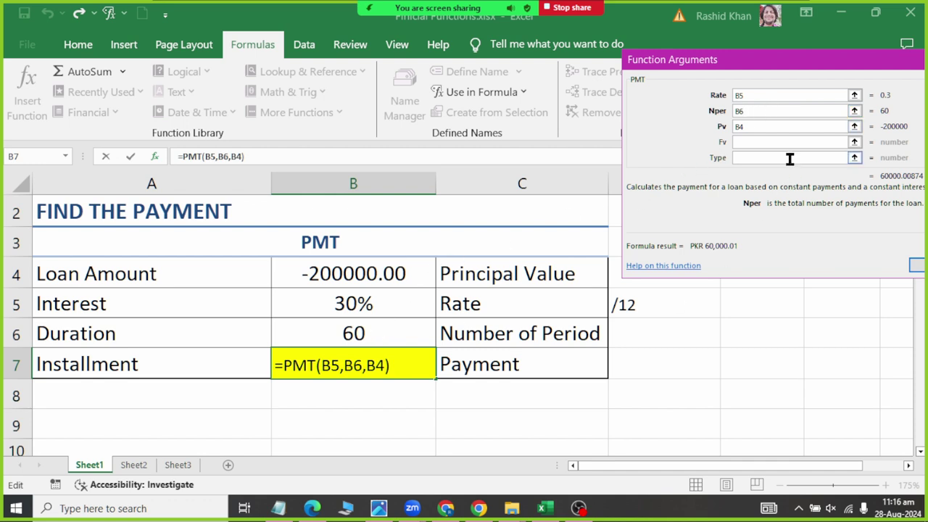
{"action": "left_click", "coordinate": [766, 127]}
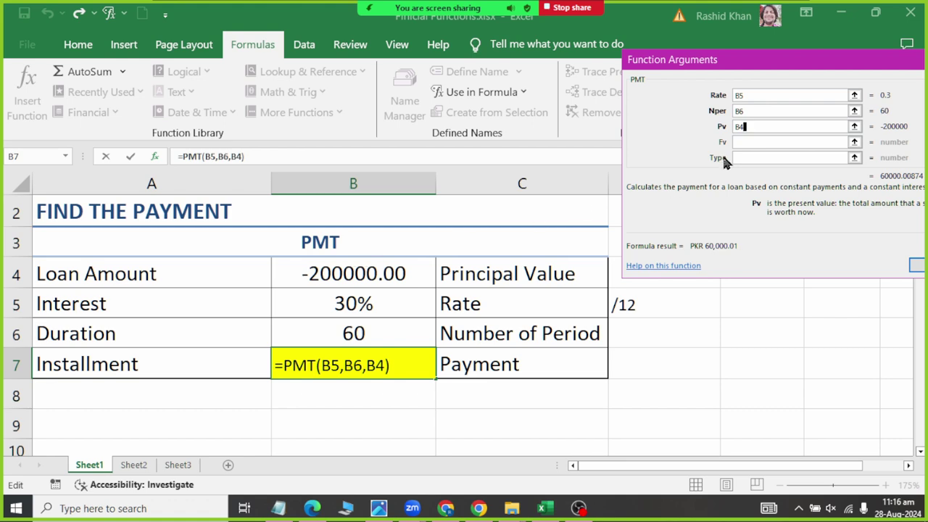
{"action": "left_click", "coordinate": [761, 93]}
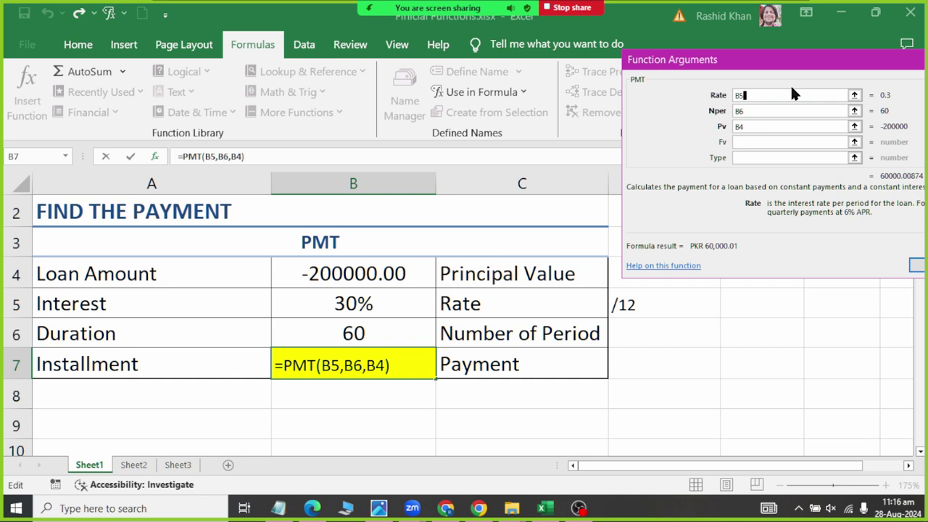
{"action": "type", "text": "/12"}
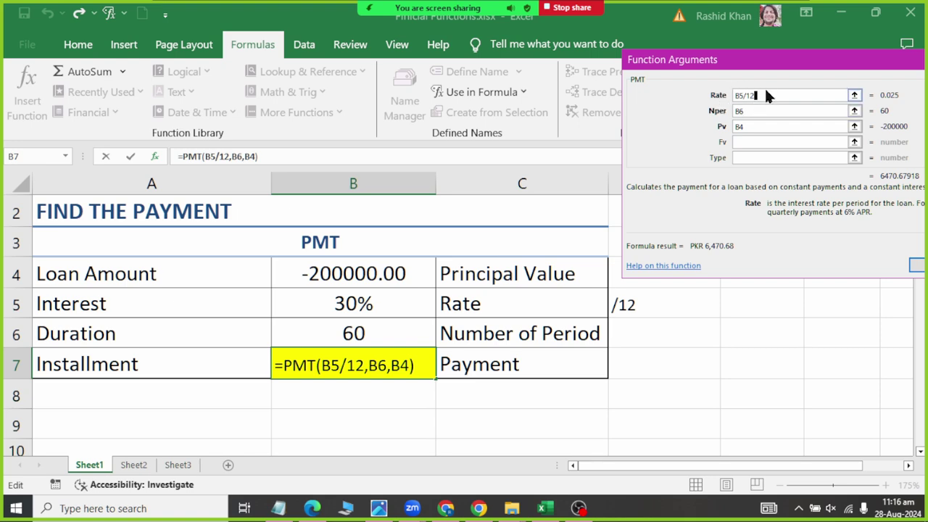
- Briefly use Windows Magnifier, then commit =PMT(B5/12,B6,B4) in B7 showing PKR 6,470.68
{"action": "key", "text": "super"}
{"action": "type", "text": "ma"}
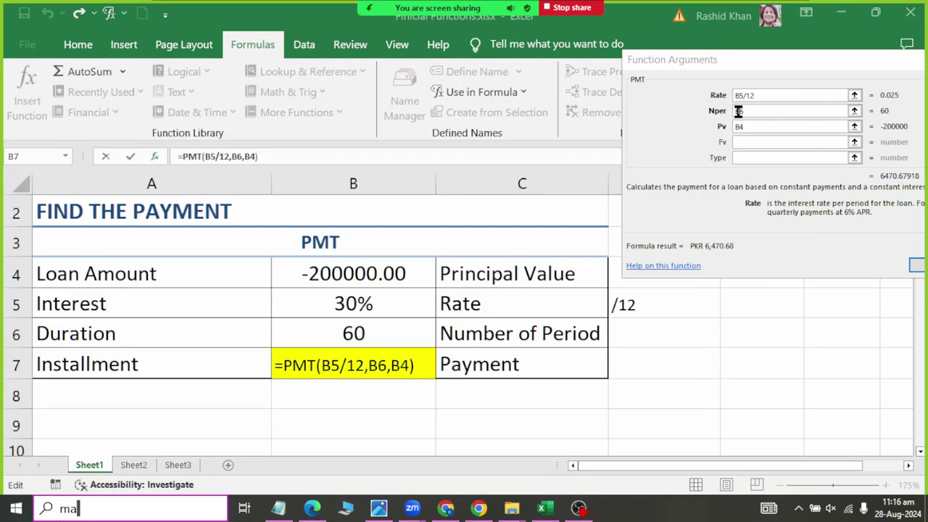
{"action": "type", "text": "g"}
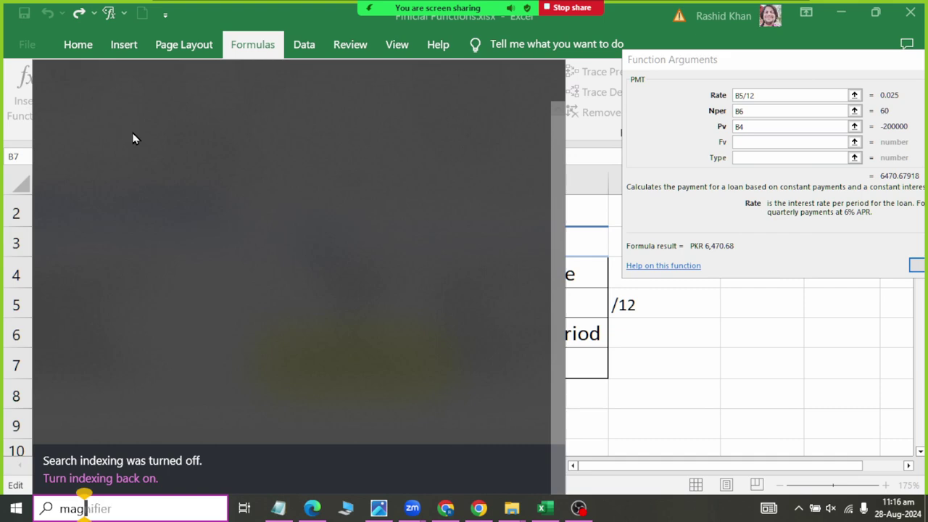
{"action": "left_click", "coordinate": [761, 105]}
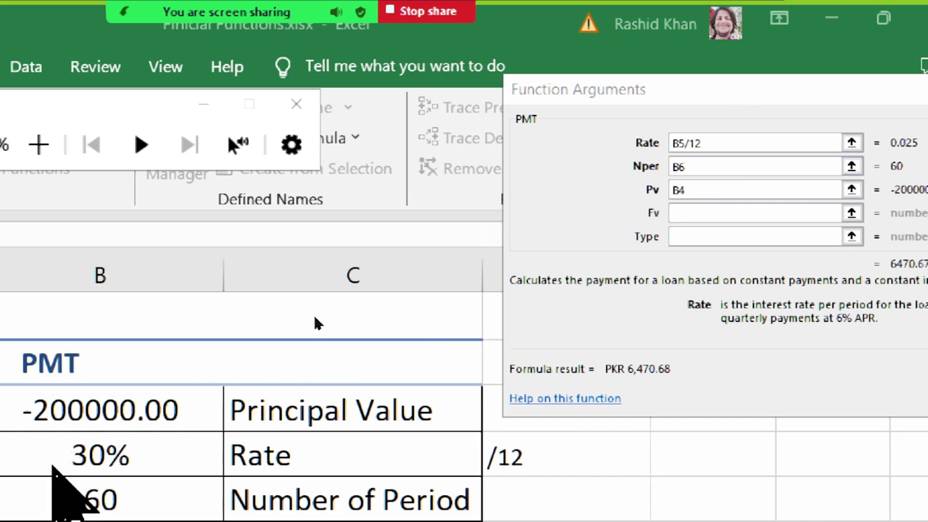
{"action": "left_click", "coordinate": [724, 186]}
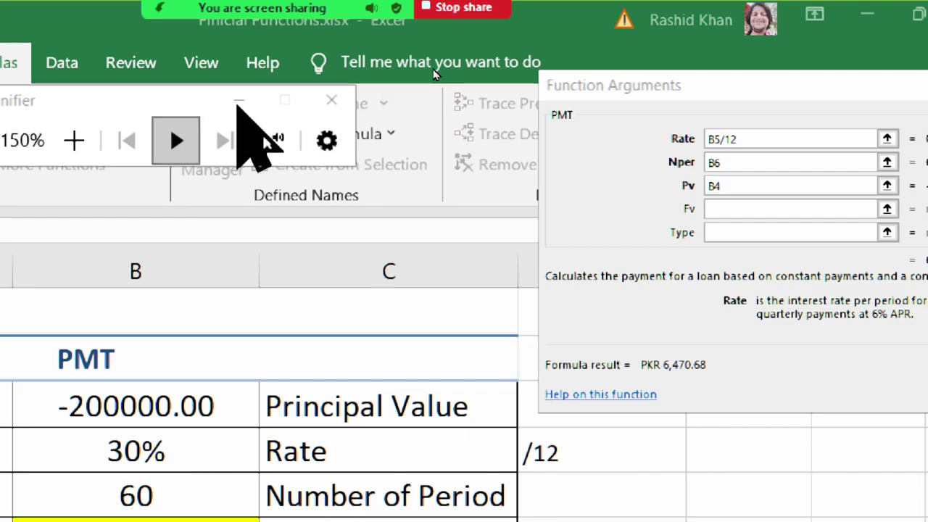
{"action": "left_click", "coordinate": [331, 100]}
{"action": "left_click_drag", "start_coordinate": [859, 68], "coordinate": [414, 80]}
{"action": "left_click", "coordinate": [494, 274]}
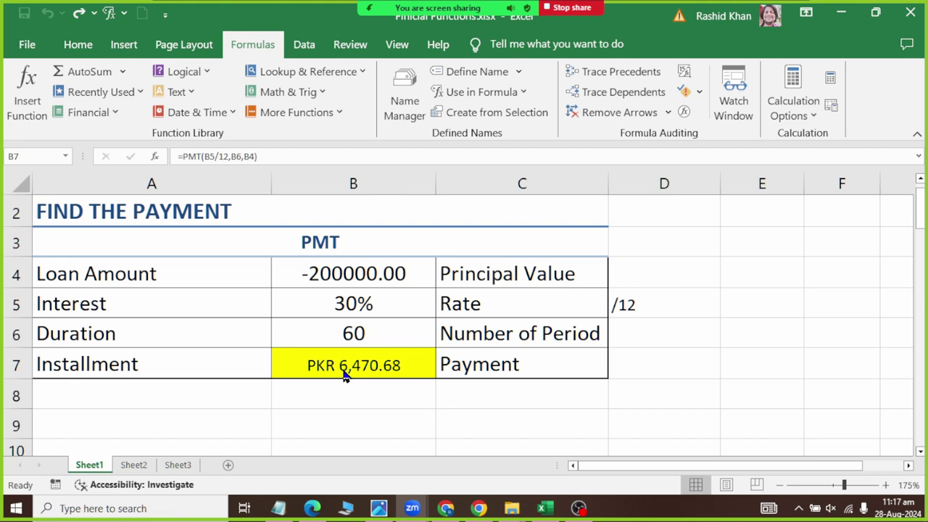
- Reformat B7 with currency symbol None so it reads a plain 6,470.68
{"action": "left_click", "coordinate": [310, 366]}
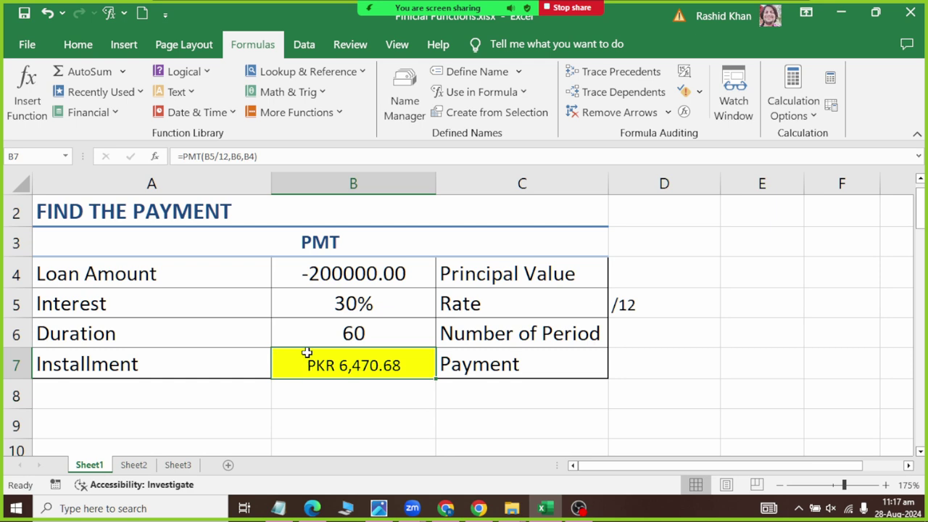
{"action": "left_click", "coordinate": [84, 53]}
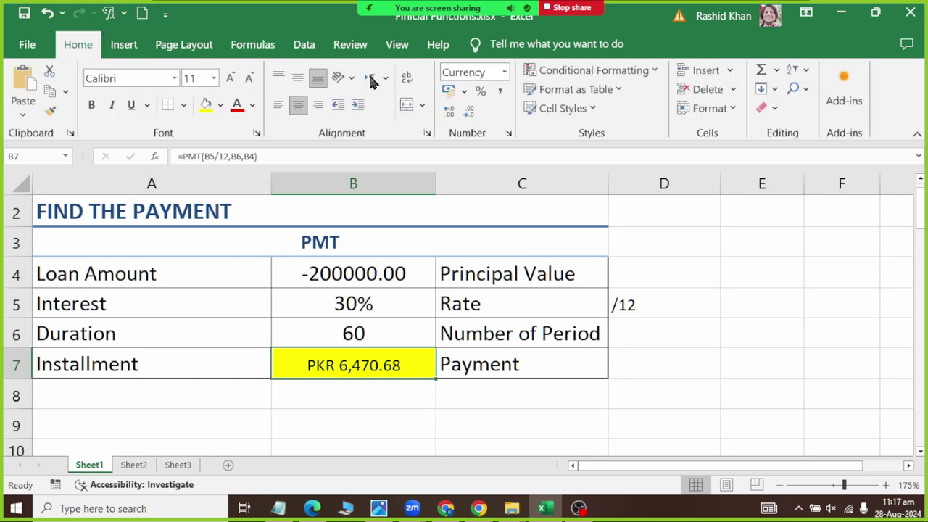
{"action": "left_click", "coordinate": [503, 73]}
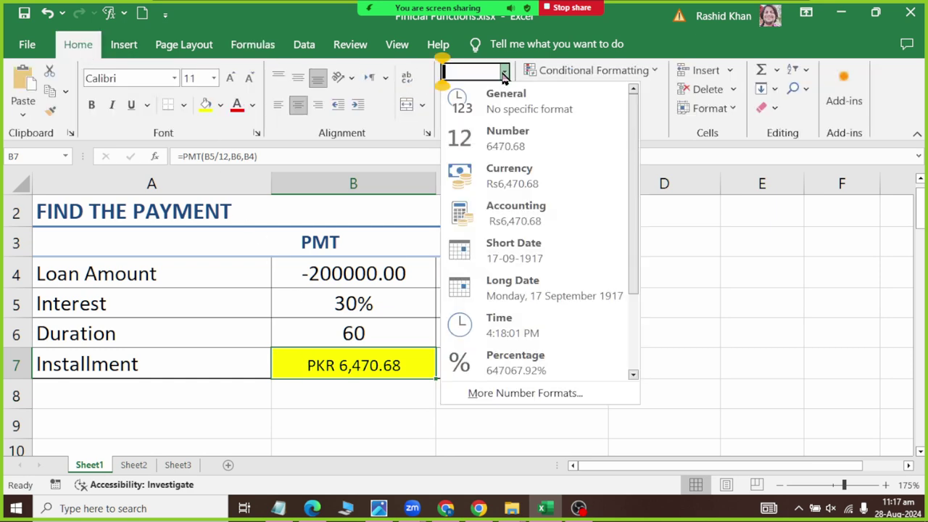
{"action": "left_click", "coordinate": [497, 395]}
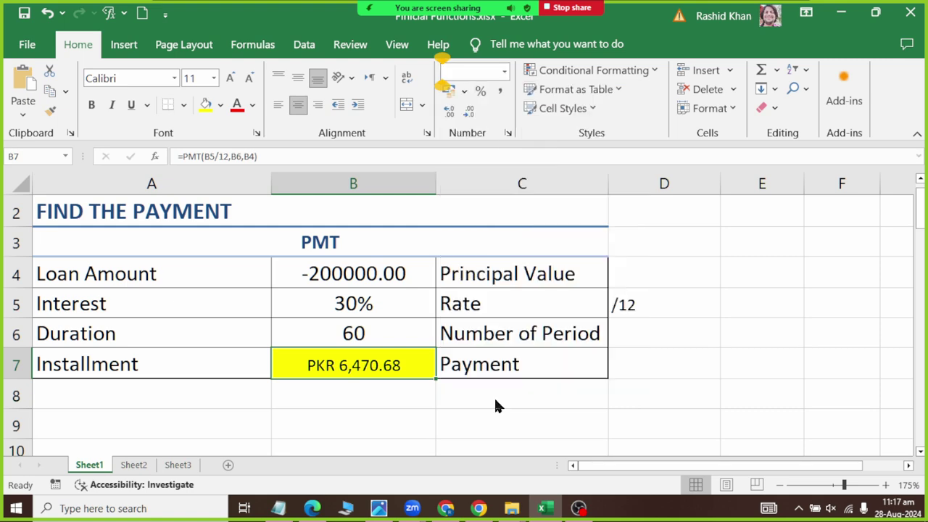
{"action": "left_click_drag", "start_coordinate": [297, 24], "coordinate": [172, 33]}
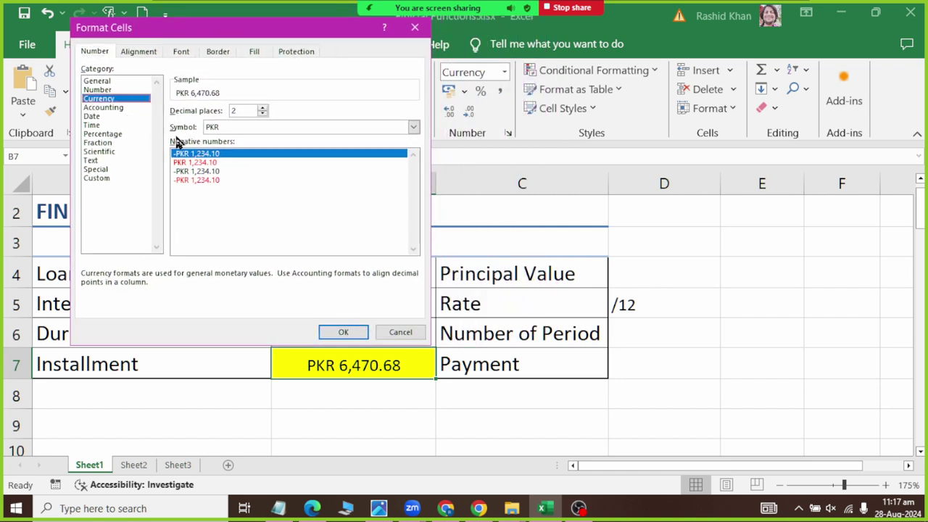
{"action": "left_click", "coordinate": [213, 127]}
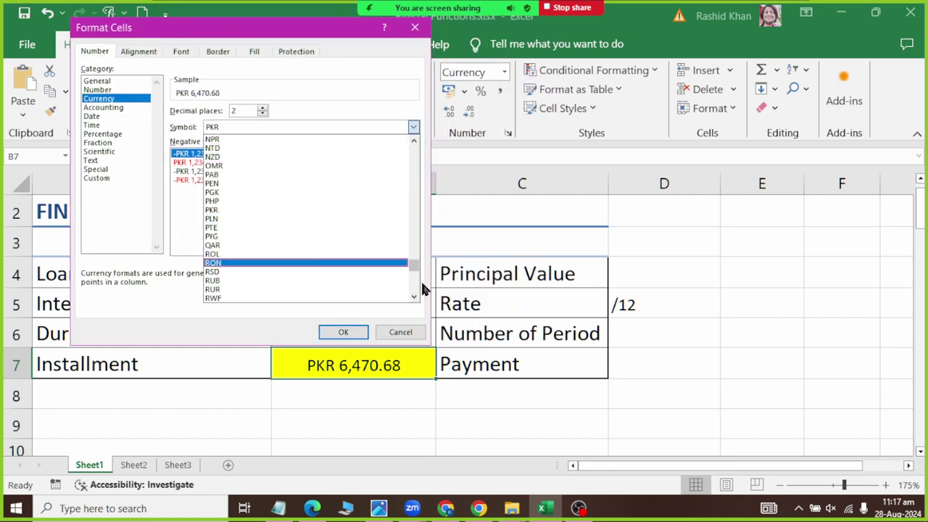
{"action": "mouse_move", "coordinate": [414, 268]}
{"action": "left_mouse_down"}
{"action": "mouse_move", "coordinate": [413, 297]}
{"action": "mouse_move", "coordinate": [390, 120]}
{"action": "left_mouse_up"}
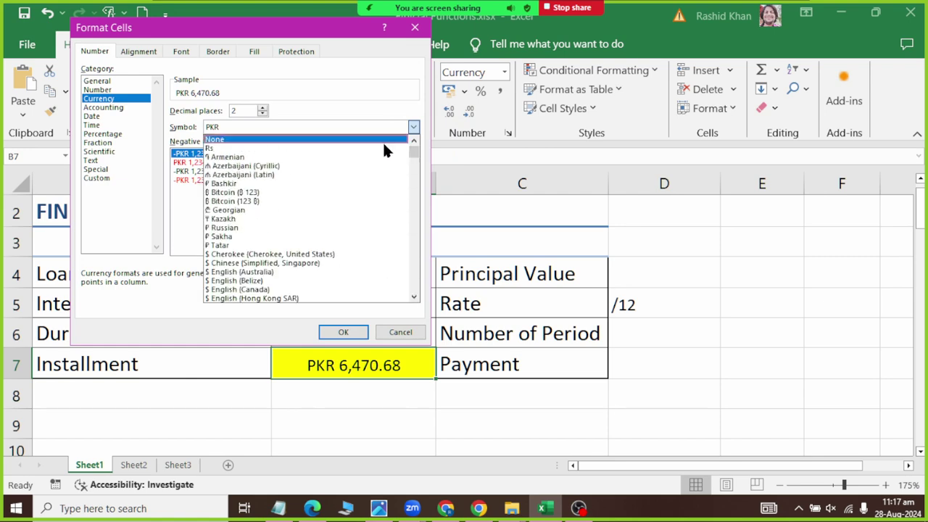
{"action": "left_click", "coordinate": [348, 138]}
{"action": "left_click", "coordinate": [346, 331]}
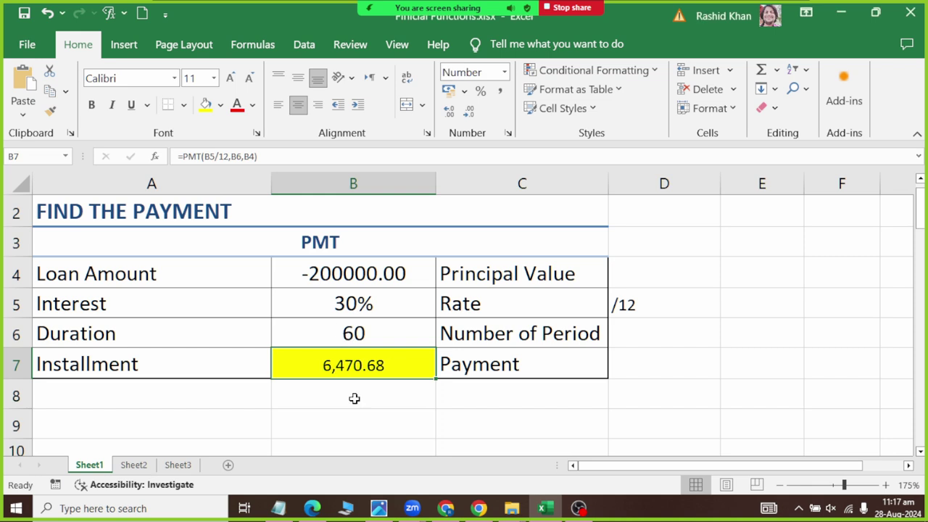
- Try the dollar, pound and euro accounting formats on B7
{"action": "left_click", "coordinate": [508, 132]}
{"action": "left_click", "coordinate": [400, 330]}
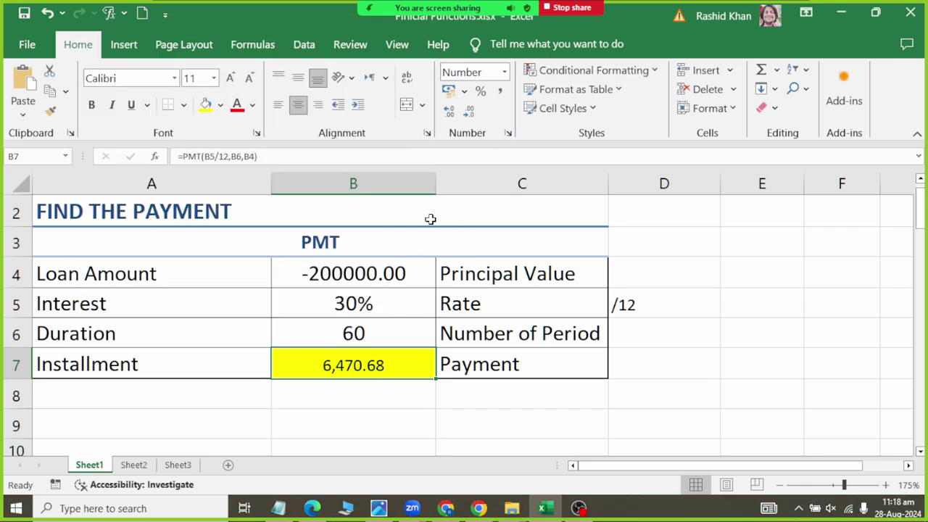
{"action": "left_click", "coordinate": [464, 92]}
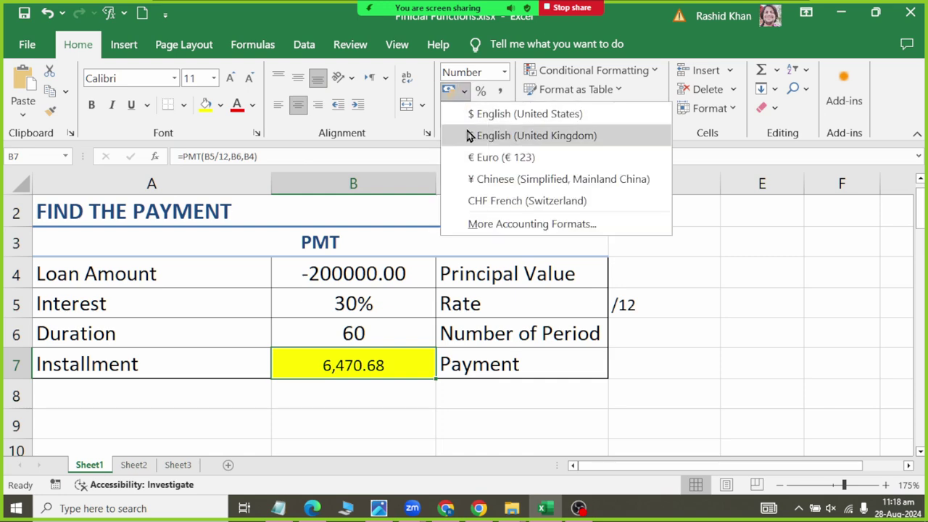
{"action": "left_click", "coordinate": [471, 114]}
{"action": "left_click", "coordinate": [464, 92]}
{"action": "left_click", "coordinate": [468, 135]}
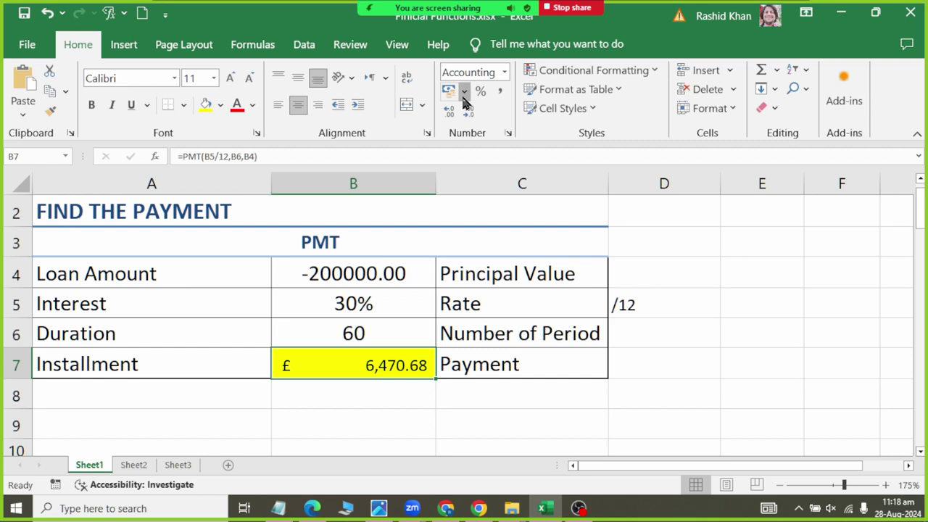
{"action": "left_click", "coordinate": [464, 92]}
{"action": "left_click", "coordinate": [468, 153]}
- Apply the Currency format with the PKR symbol to B7, showing PKR 6,470.68
{"action": "left_click", "coordinate": [464, 92]}
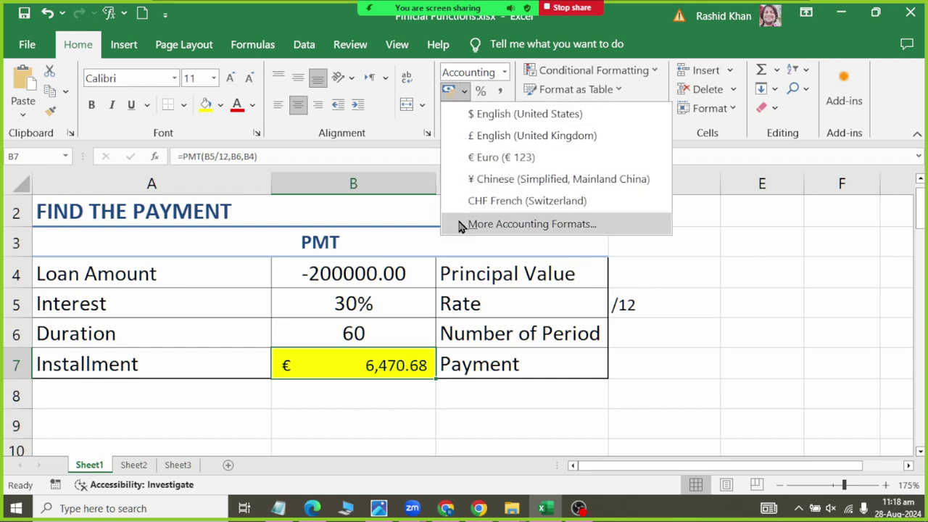
{"action": "left_click", "coordinate": [464, 223]}
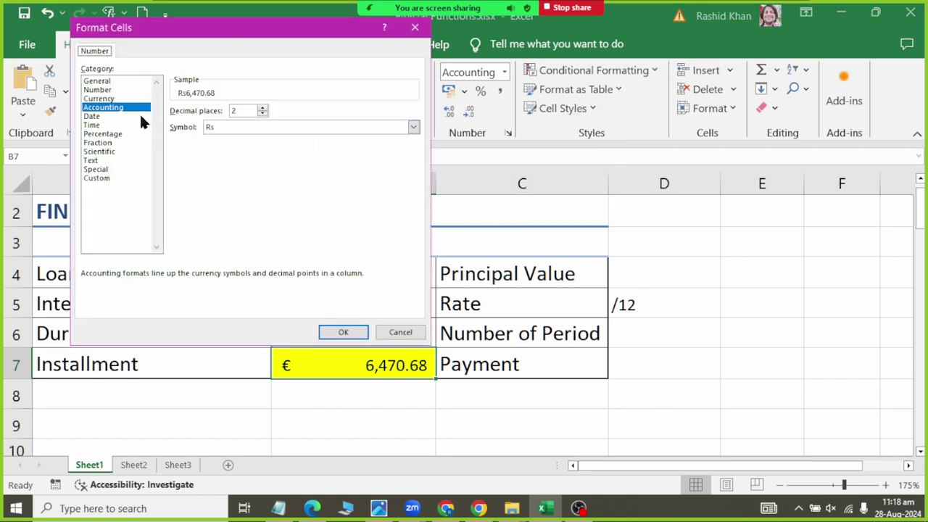
{"action": "left_click", "coordinate": [98, 98]}
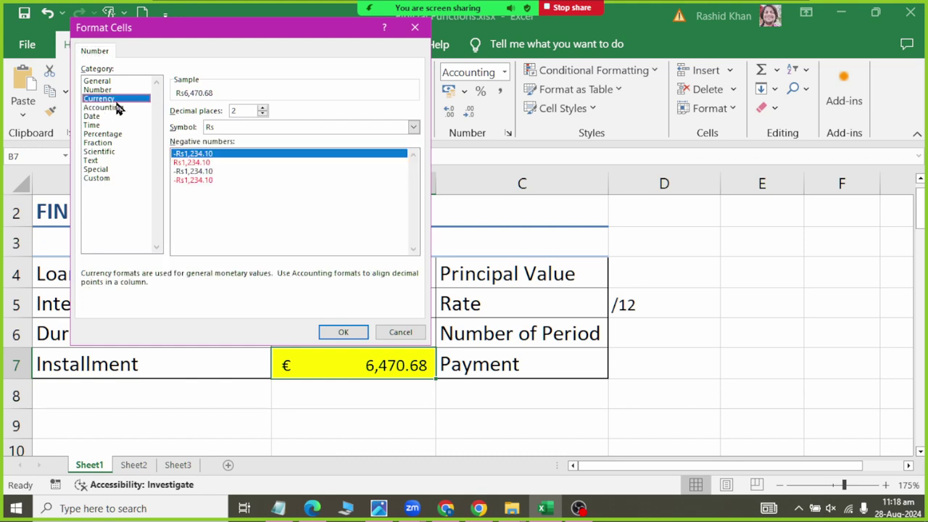
{"action": "left_click", "coordinate": [290, 127]}
{"action": "left_click", "coordinate": [293, 129]}
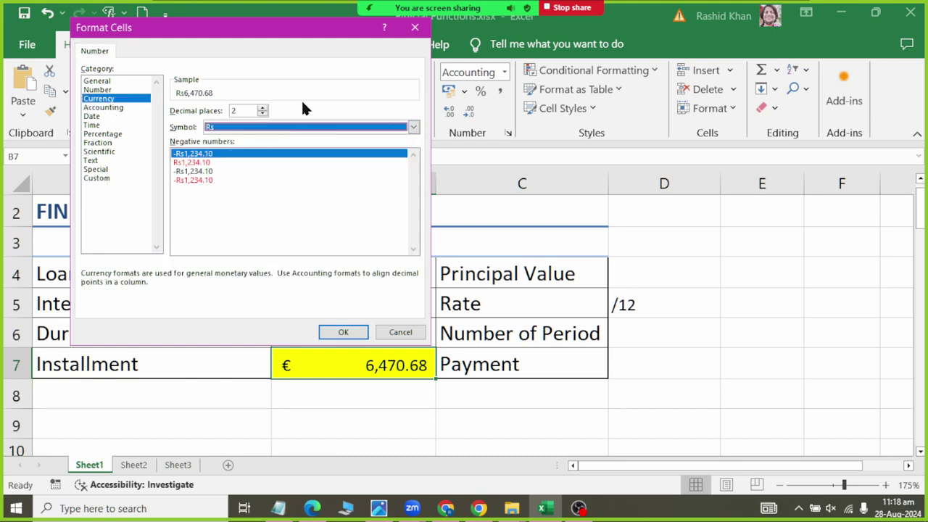
{"action": "key", "text": "p"}
{"action": "key", "text": "Down"}
{"action": "key", "text": "Down"}
{"action": "key", "text": "Down"}
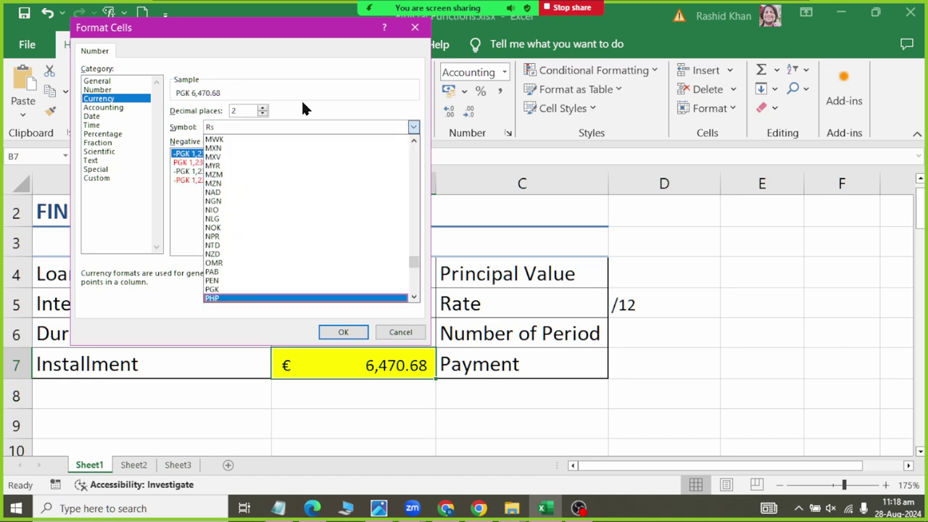
{"action": "key", "text": "Down"}
{"action": "key", "text": "Down"}
{"action": "key", "text": "Down"}
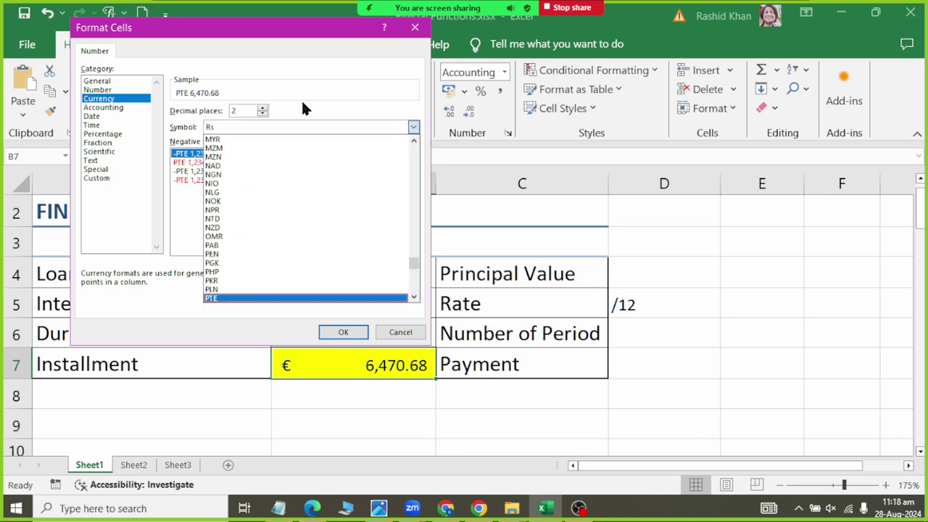
{"action": "left_click", "coordinate": [212, 282]}
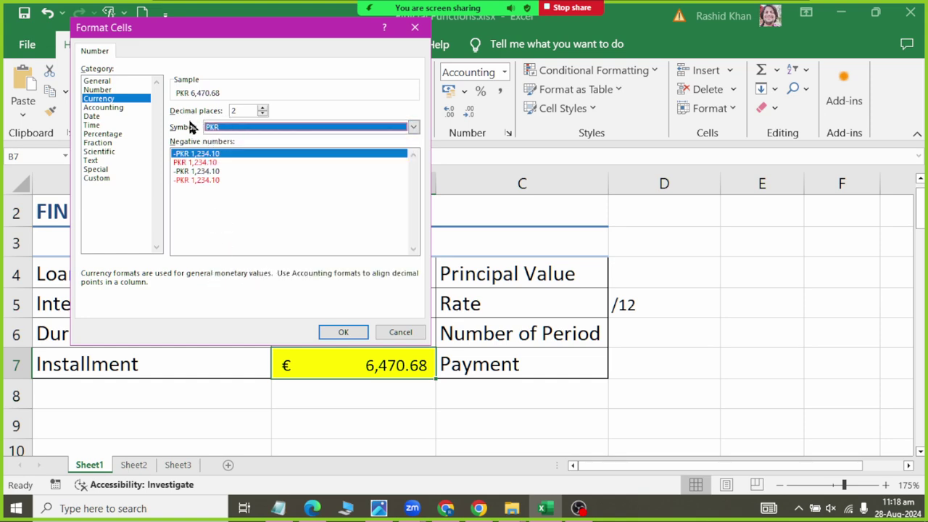
{"action": "left_click", "coordinate": [339, 332]}
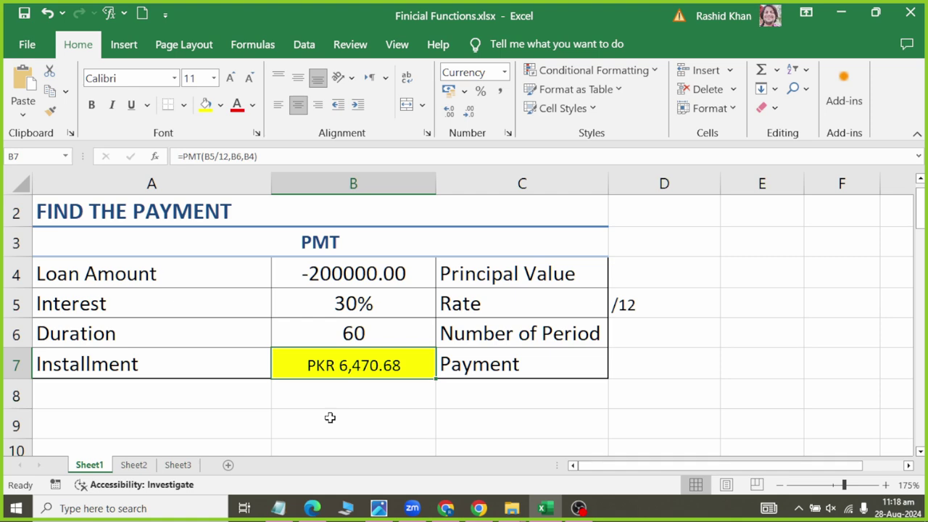
- Change the loan to -500000, interest to 25 and duration to 48, giving PKR 16,578.56
{"action": "left_click", "coordinate": [406, 272]}
{"action": "left_click", "coordinate": [403, 310]}
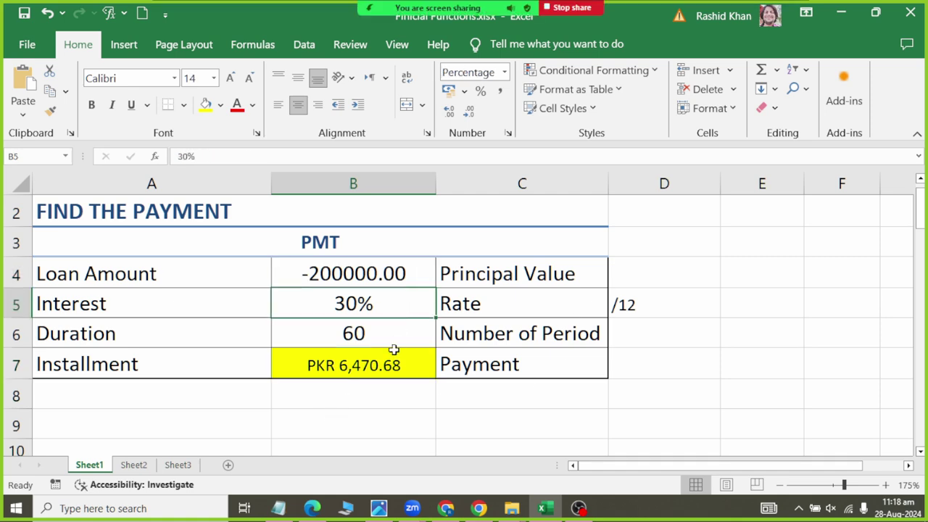
{"action": "left_click", "coordinate": [391, 366]}
{"action": "left_click", "coordinate": [386, 276]}
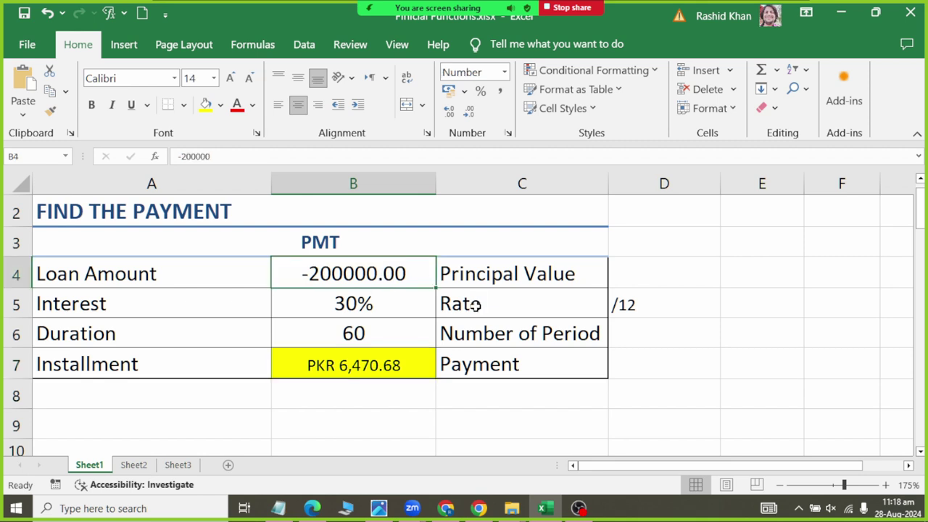
{"action": "type", "text": "-50000"}
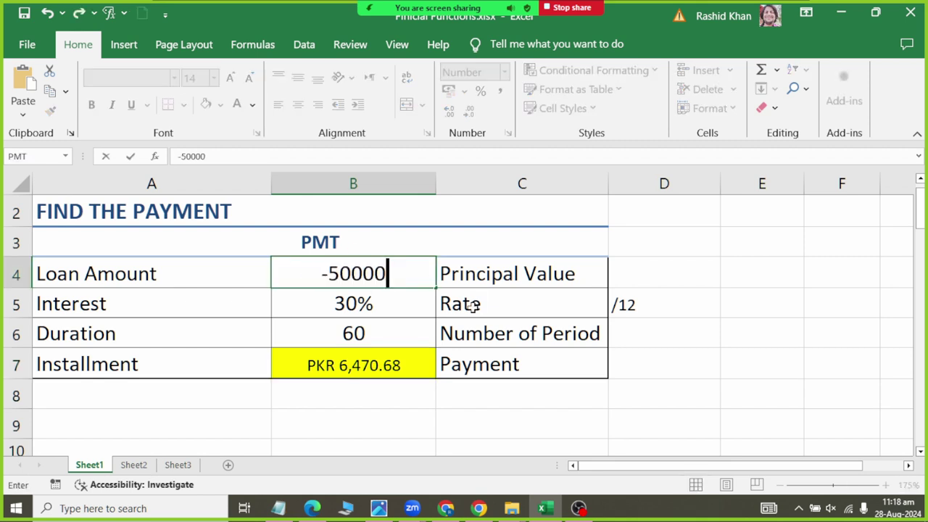
{"action": "type", "text": "0"}
{"action": "key", "text": "Return"}
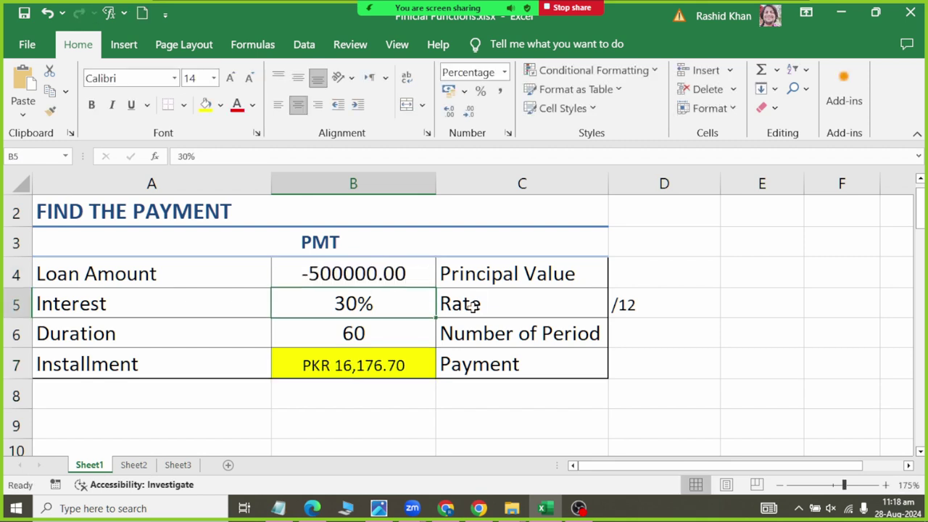
{"action": "type", "text": "25"}
{"action": "key", "text": "Return"}
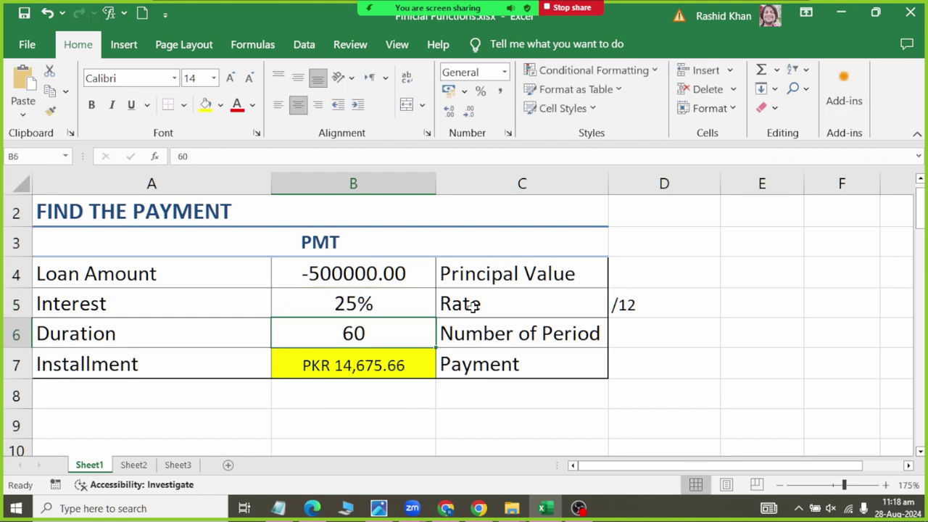
{"action": "type", "text": "48"}
{"action": "key", "text": "Return"}
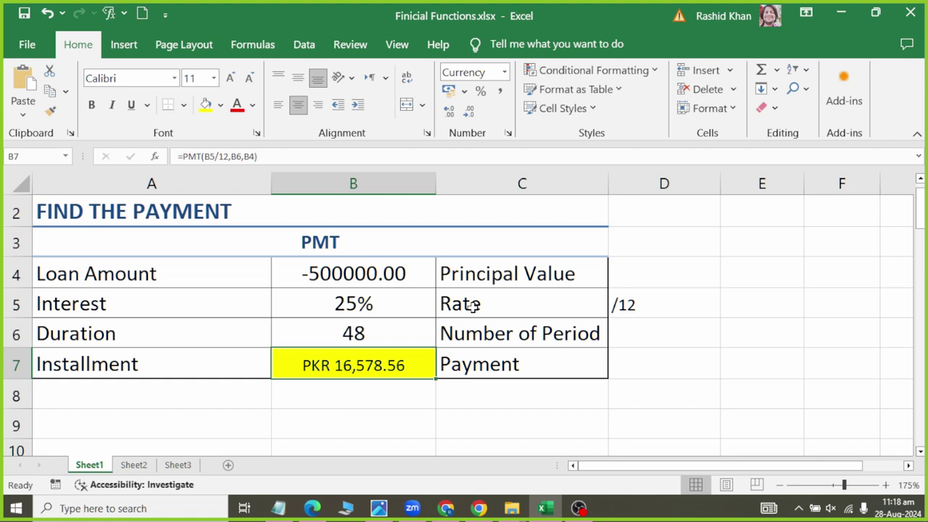
- Scroll to the RATE section and delete the RATE formula from B14
{"action": "scroll", "coordinate": [255, 346], "scroll_direction": "down", "scroll_amount": 1}
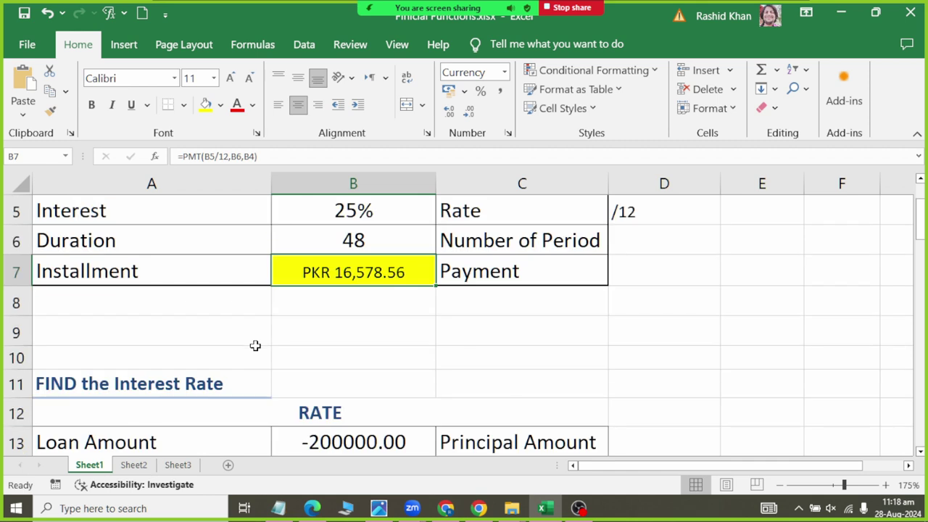
{"action": "scroll", "coordinate": [254, 346], "scroll_direction": "down", "scroll_amount": 2}
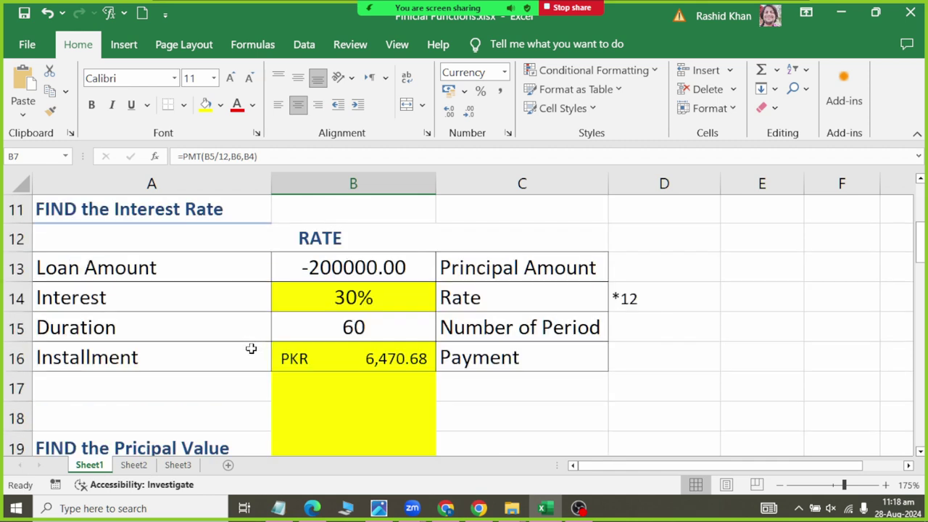
{"action": "left_click", "coordinate": [216, 276]}
{"action": "left_click", "coordinate": [395, 301]}
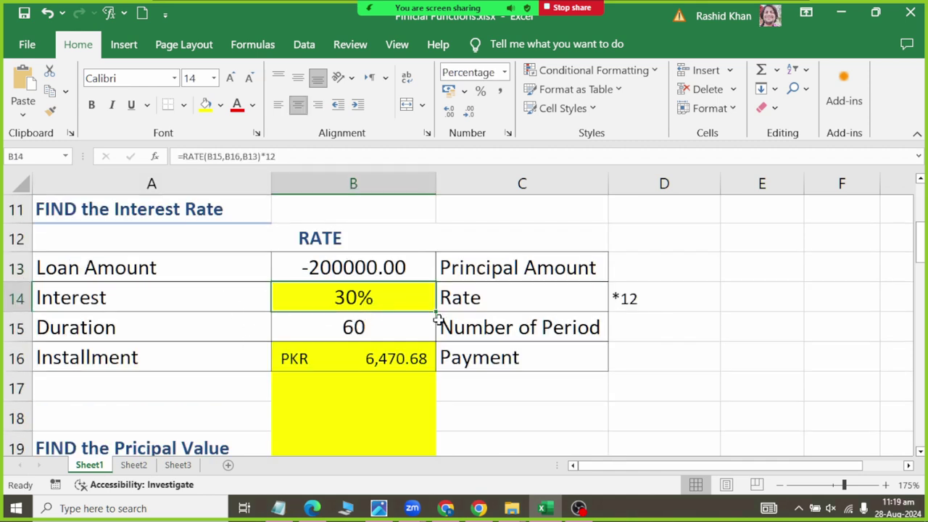
{"action": "key", "text": "Delete"}
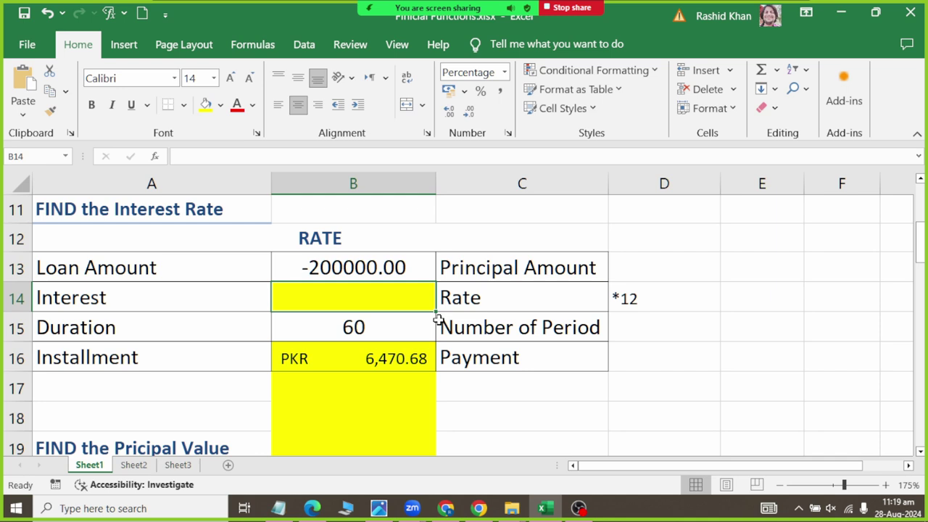
- Review the loan, duration and installment cells, then select the empty Interest cell B14
{"action": "left_click", "coordinate": [387, 261]}
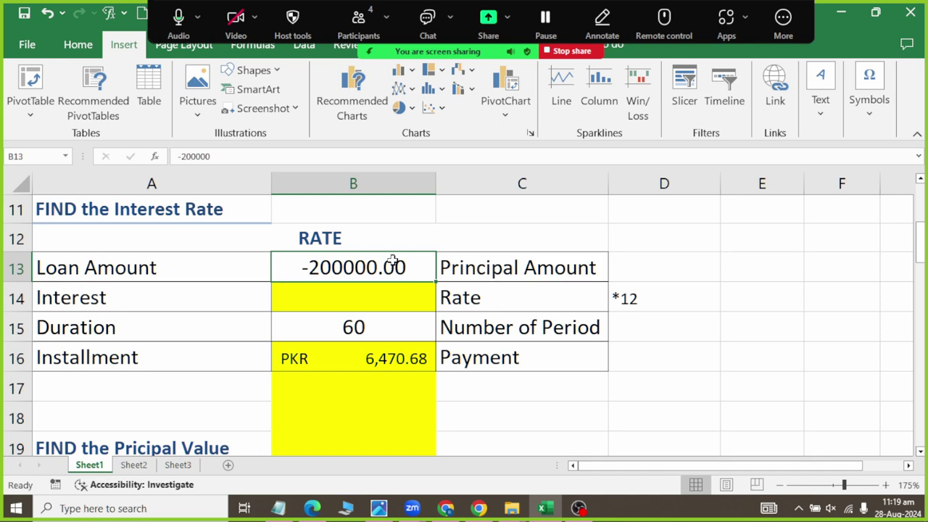
{"action": "left_click", "coordinate": [374, 334]}
{"action": "left_click", "coordinate": [376, 364]}
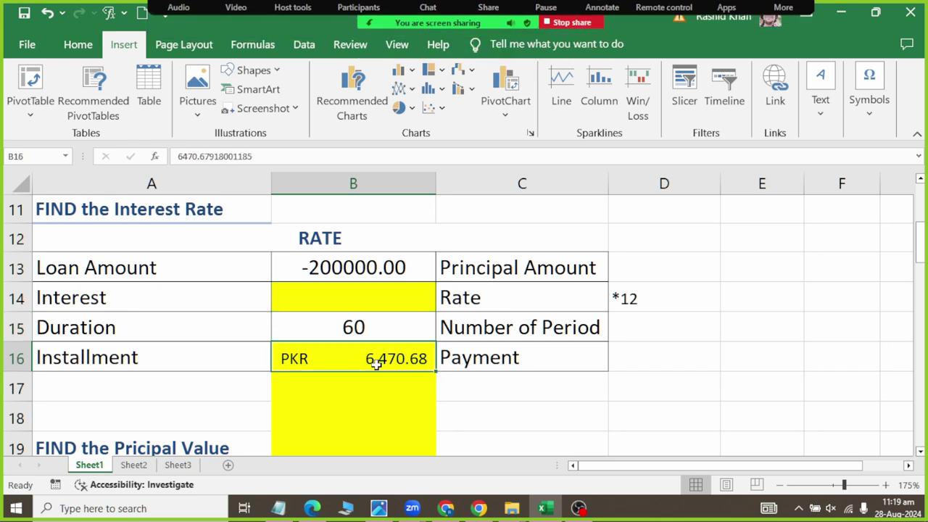
{"action": "left_click", "coordinate": [357, 305]}
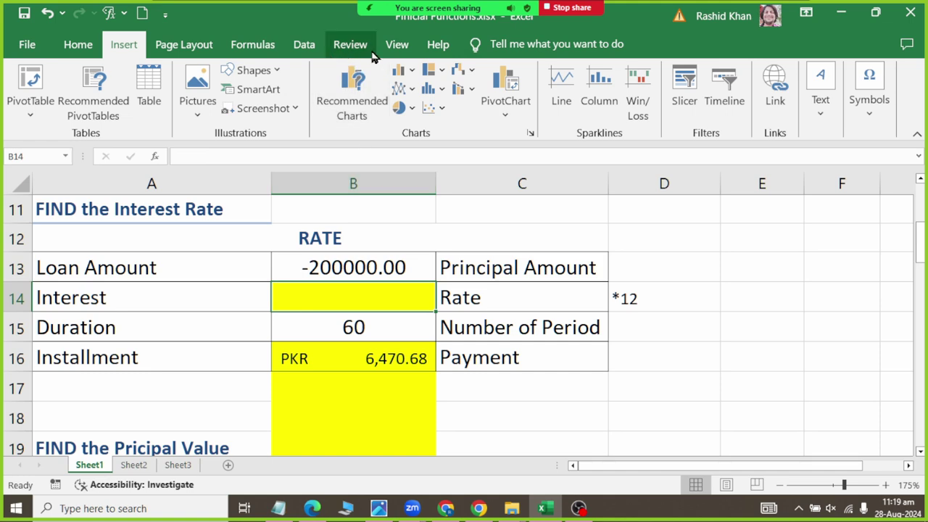
{"action": "mouse_move", "coordinate": [404, 14]}
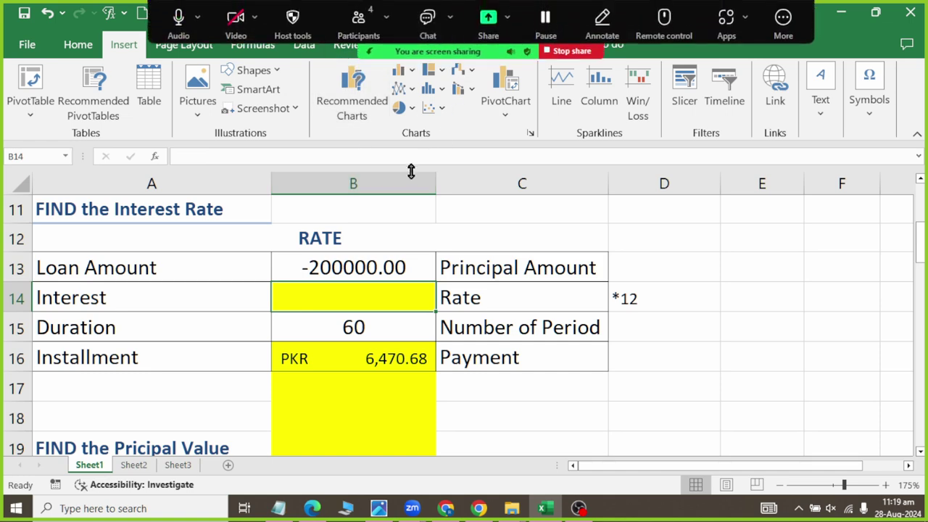
{"action": "left_click", "coordinate": [252, 44]}
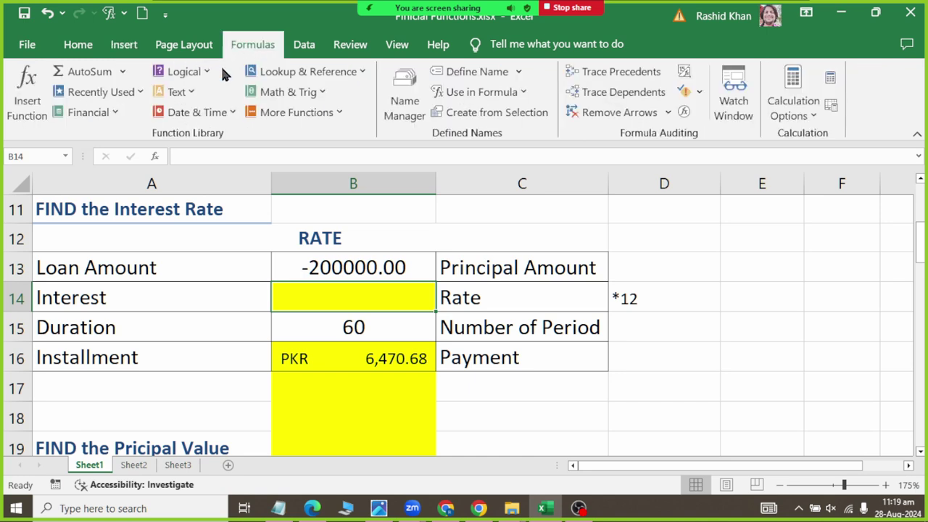
- Enter =RATE(B15,B16,B13) in Interest cell B14 from the duration, installment and loan, giving 3%
{"action": "left_click", "coordinate": [84, 111]}
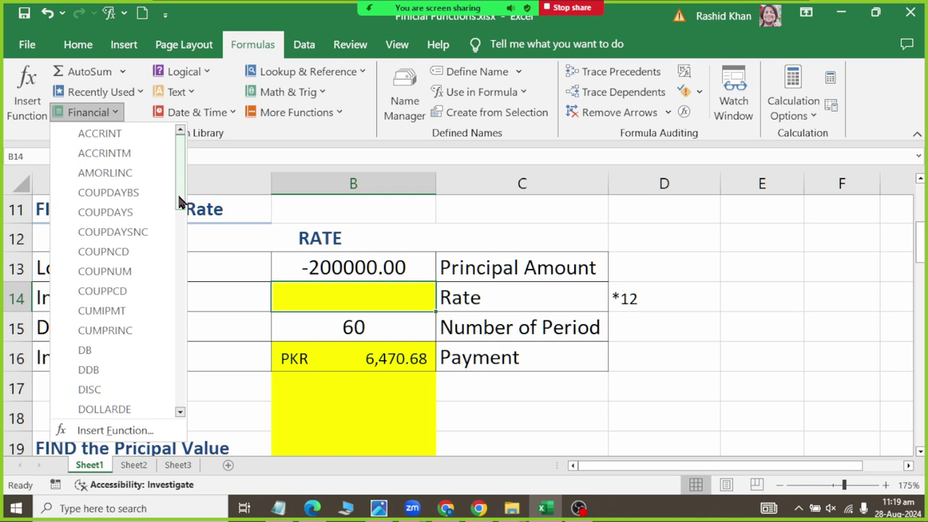
{"action": "left_click_drag", "start_coordinate": [179, 202], "coordinate": [178, 340]}
{"action": "left_click", "coordinate": [94, 318]}
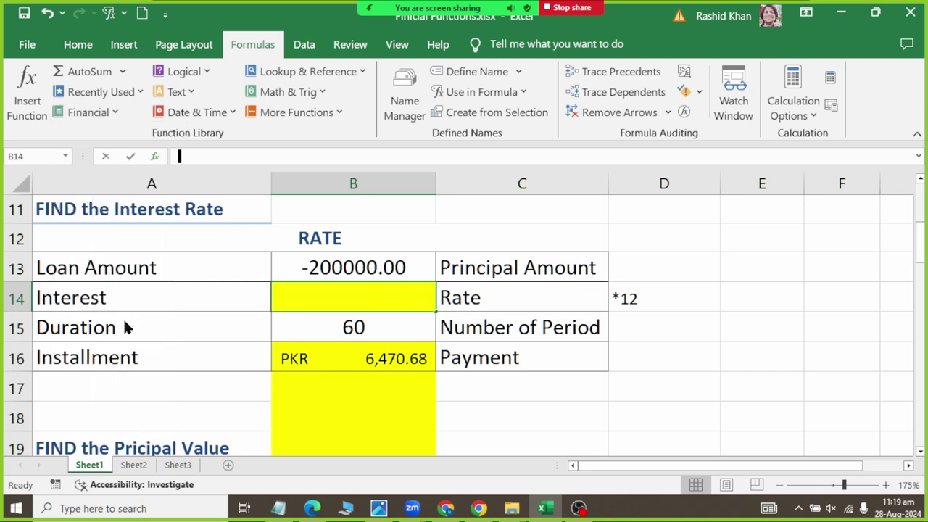
{"action": "left_click_drag", "start_coordinate": [656, 87], "coordinate": [679, 83]}
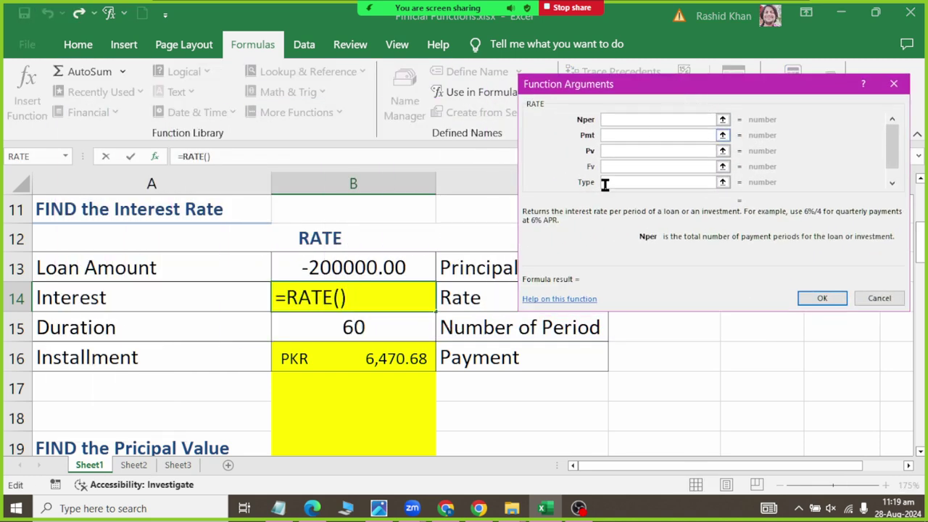
{"action": "left_click", "coordinate": [355, 335]}
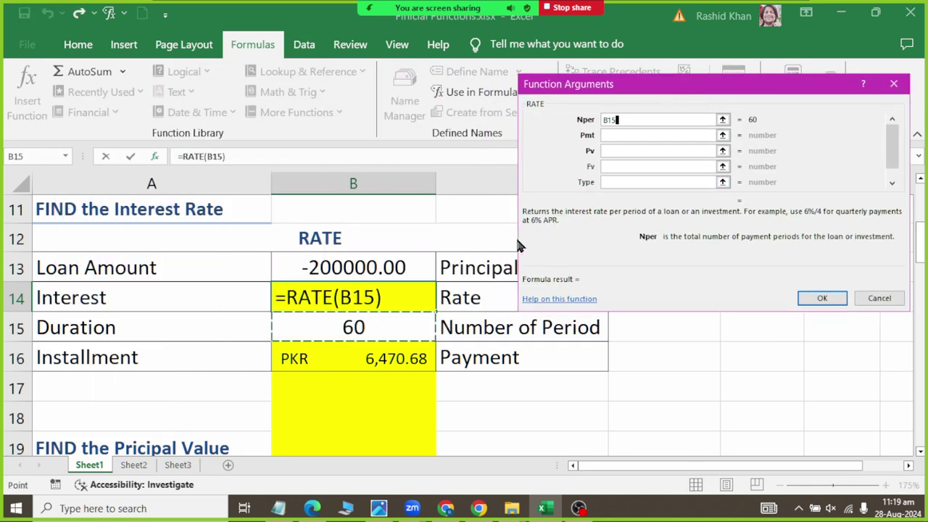
{"action": "left_click", "coordinate": [621, 135]}
{"action": "left_click", "coordinate": [382, 358]}
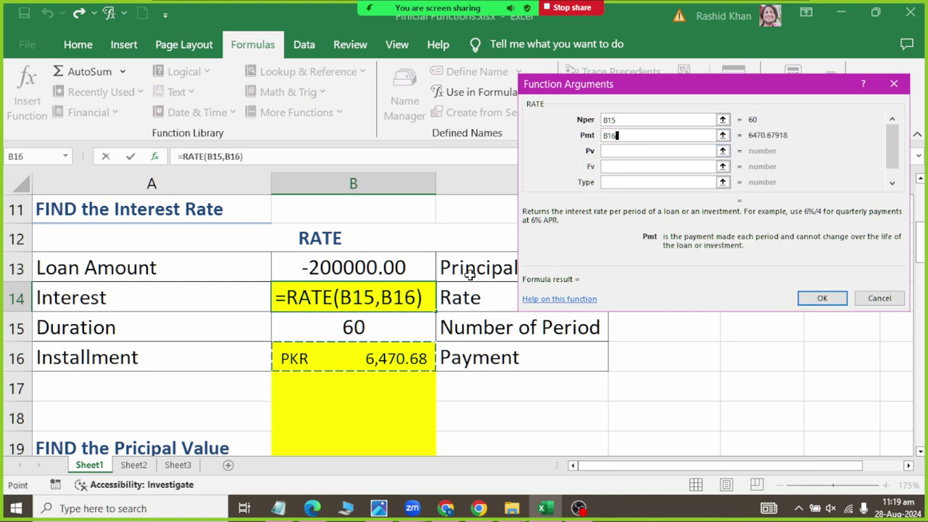
{"action": "left_click", "coordinate": [616, 151]}
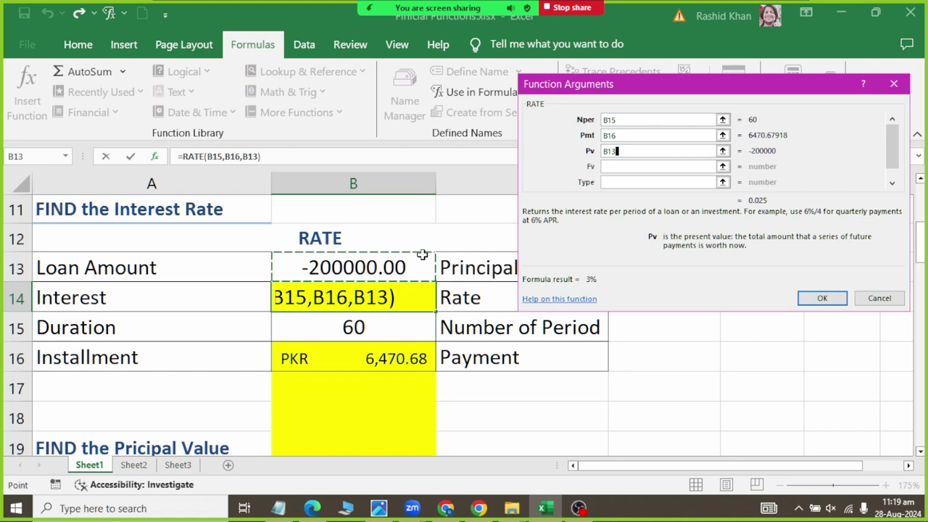
{"action": "left_click", "coordinate": [812, 299]}
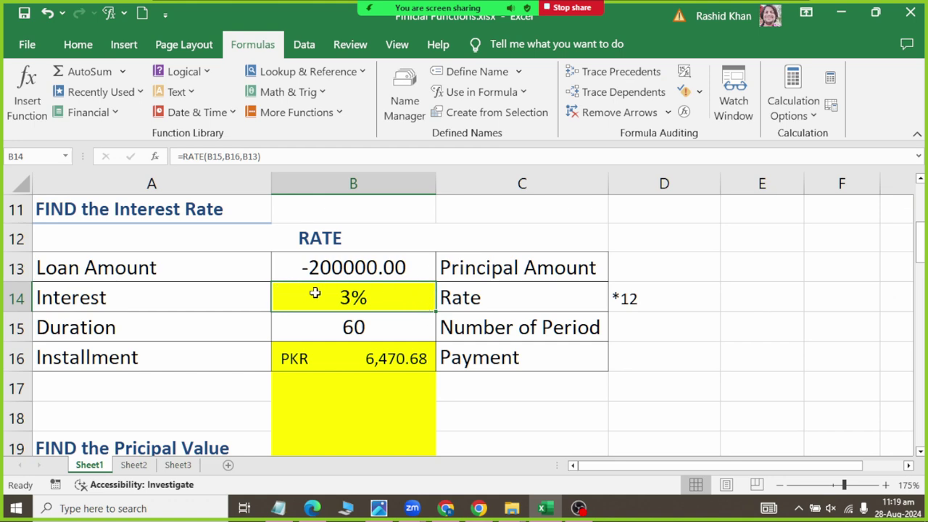
- Append *12 to the RATE formula in B14 so it shows a 30% annual rate
{"action": "double_click", "coordinate": [404, 298]}
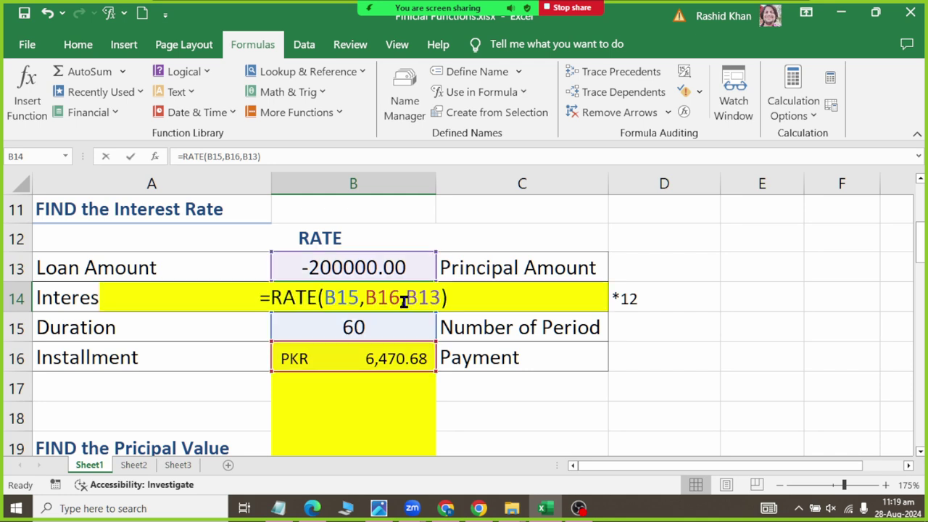
{"action": "left_click", "coordinate": [579, 304]}
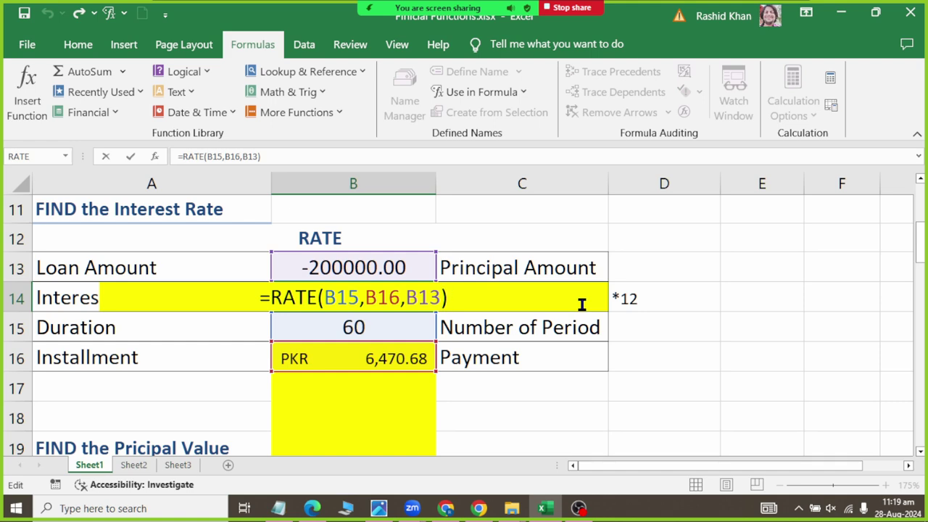
{"action": "type", "text": "*"}
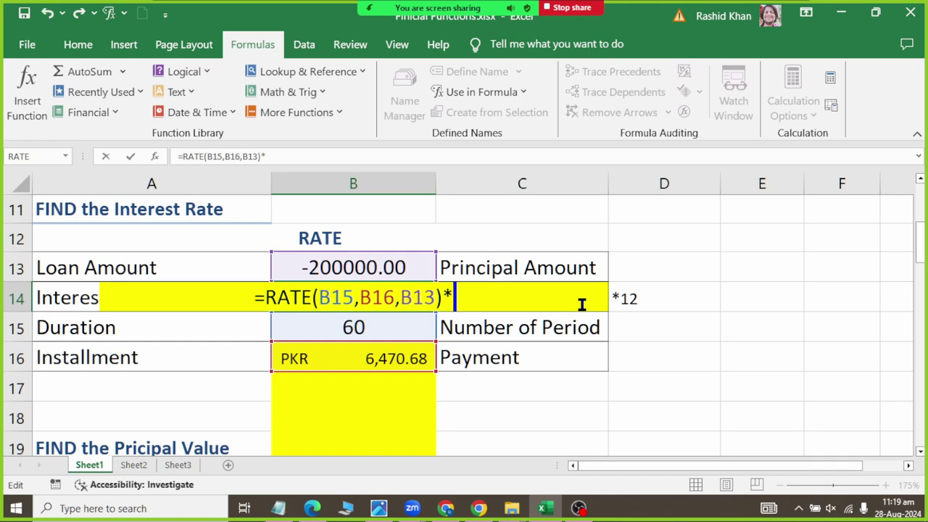
{"action": "type", "text": "12"}
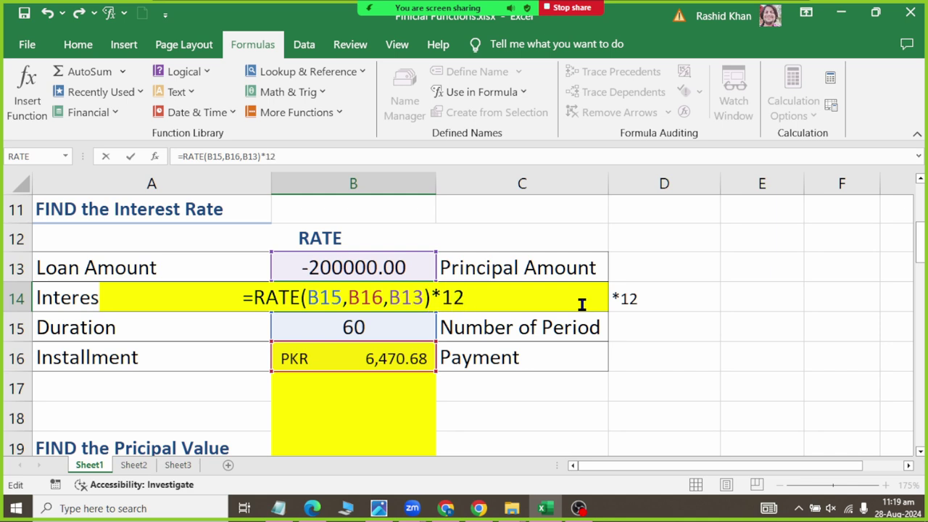
{"action": "key", "text": "Return"}
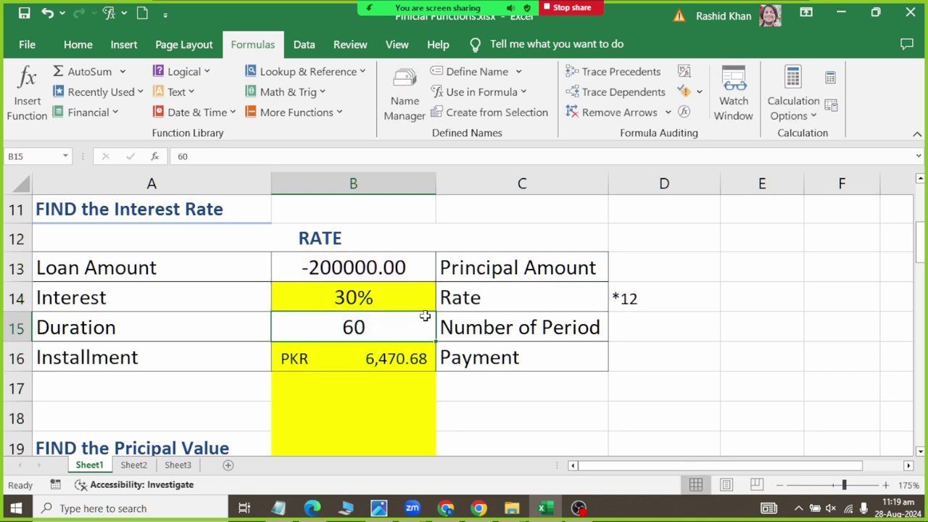
- Enter -50000 as the loan amount in B13
{"action": "left_click", "coordinate": [405, 302]}
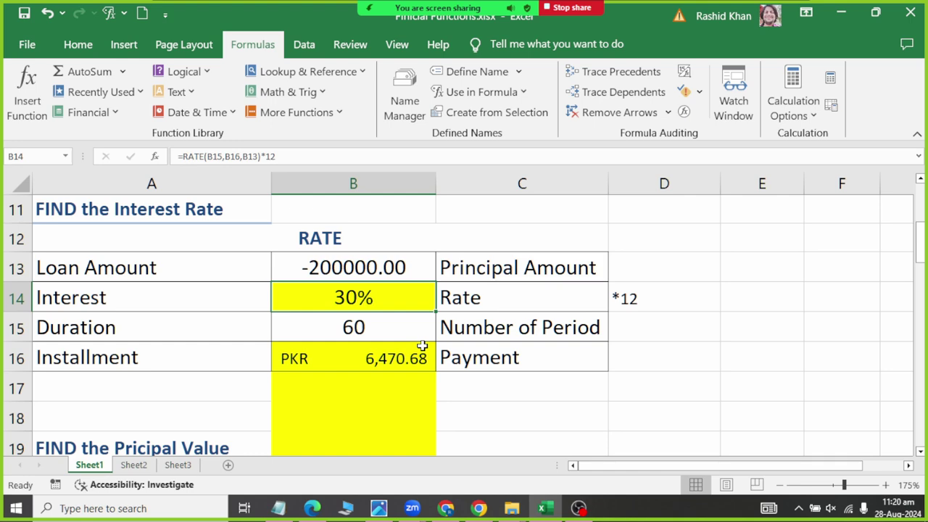
{"action": "left_click", "coordinate": [384, 261]}
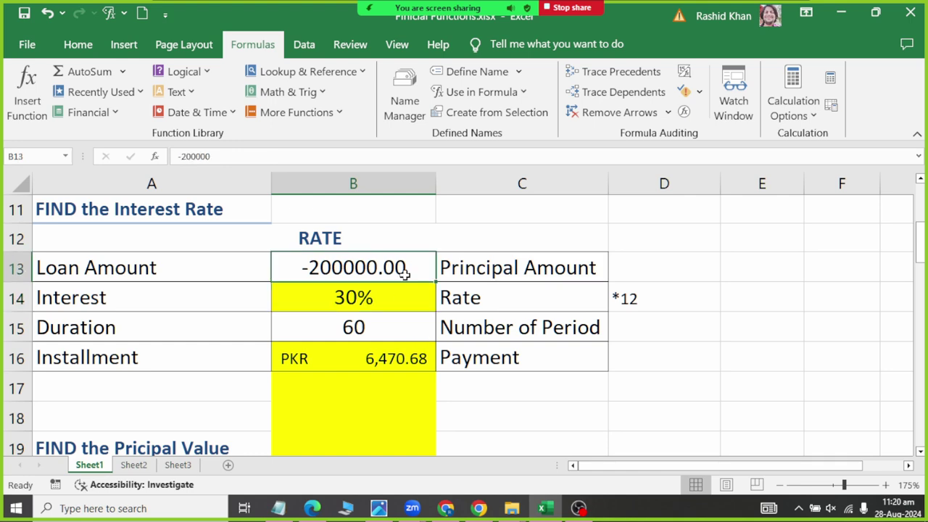
{"action": "type", "text": "-50000"}
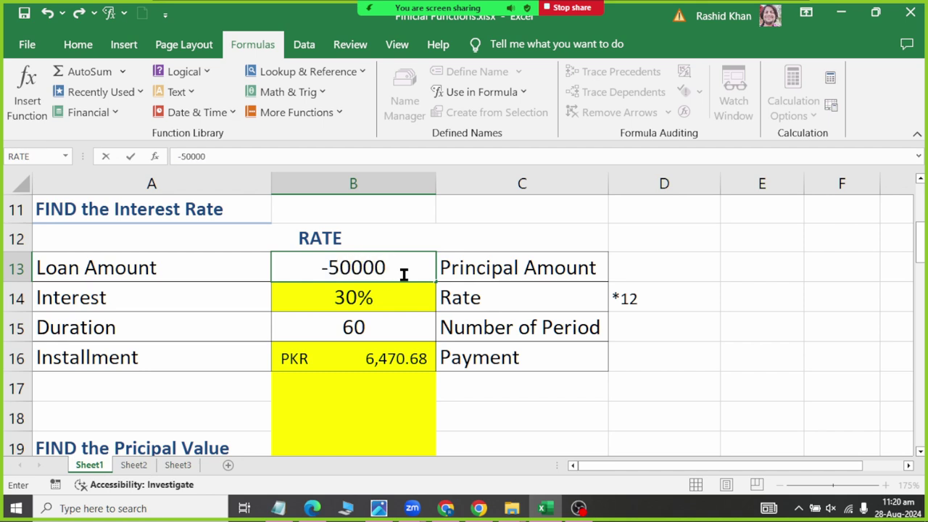
{"action": "key", "text": "Return"}
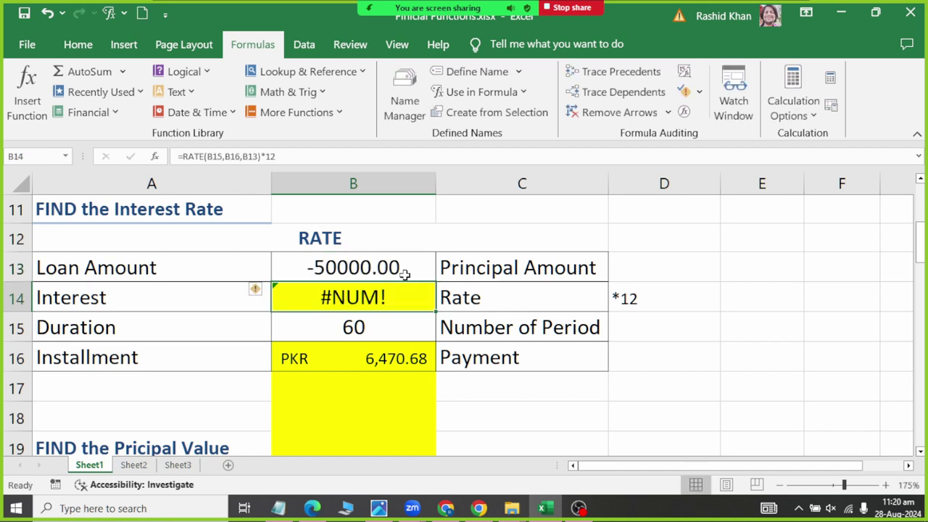
{"action": "left_click", "coordinate": [404, 273]}
{"action": "type", "text": "-5000"}
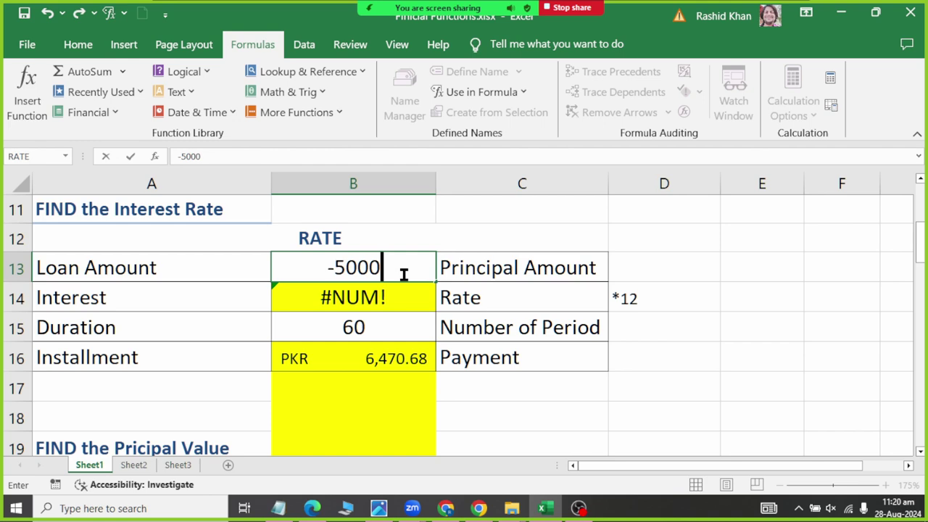
{"action": "type", "text": "0"}
{"action": "key", "text": "Return"}
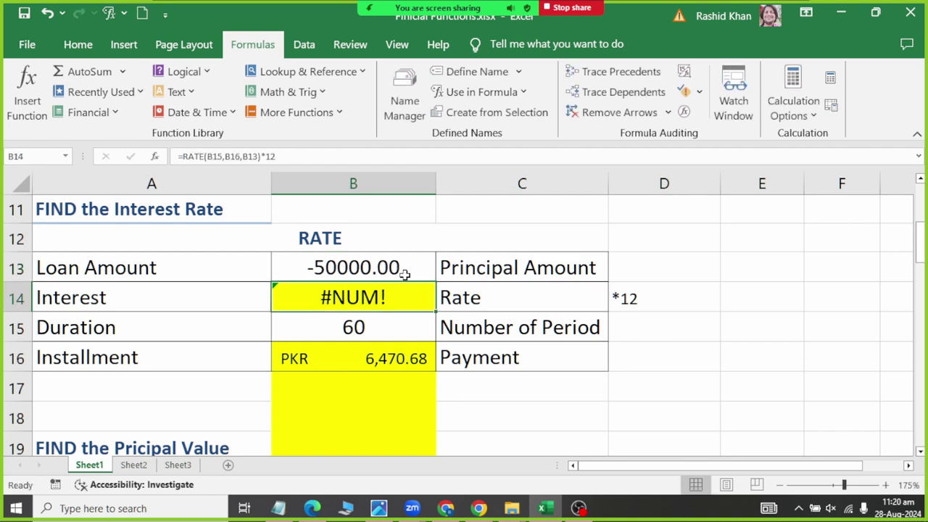
- Set the duration to 12 and the installment to 1000, so interest shows -206%
{"action": "left_click", "coordinate": [378, 328]}
{"action": "type", "text": "12"}
{"action": "key", "text": "Return"}
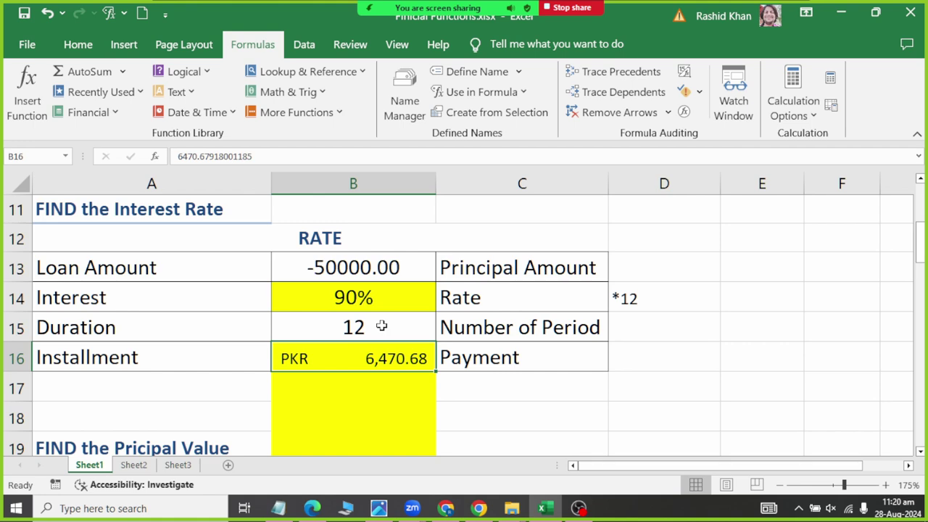
{"action": "type", "text": "2"}
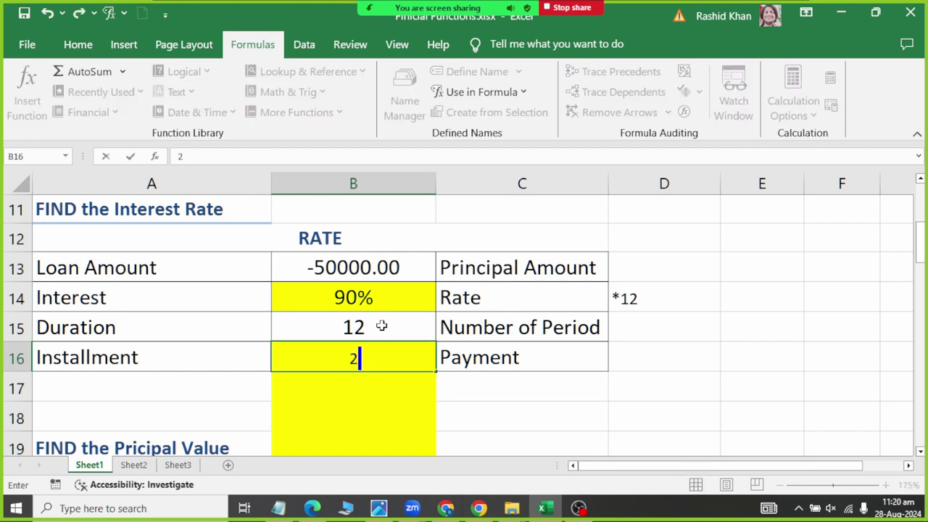
{"action": "type", "text": ",000"}
{"action": "key", "text": "Return"}
{"action": "key", "text": "Up"}
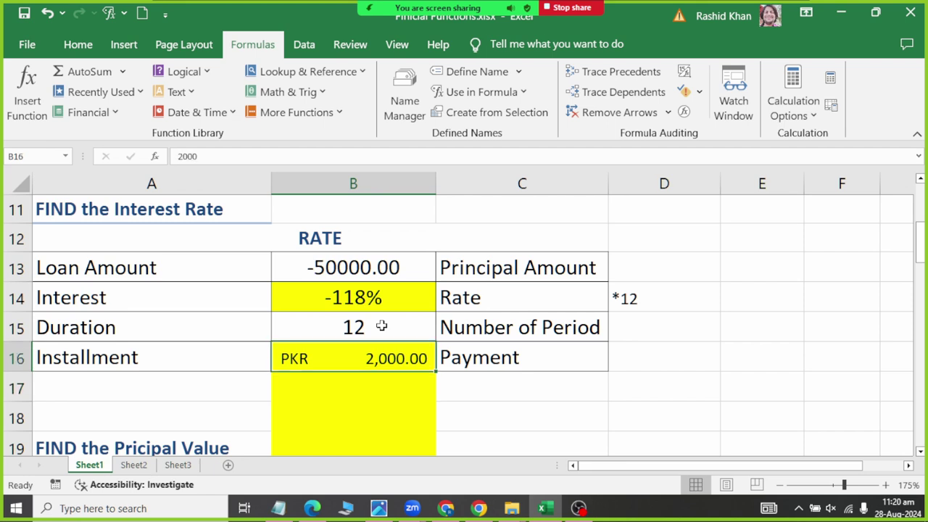
{"action": "type", "text": "1000"}
{"action": "key", "text": "Return"}
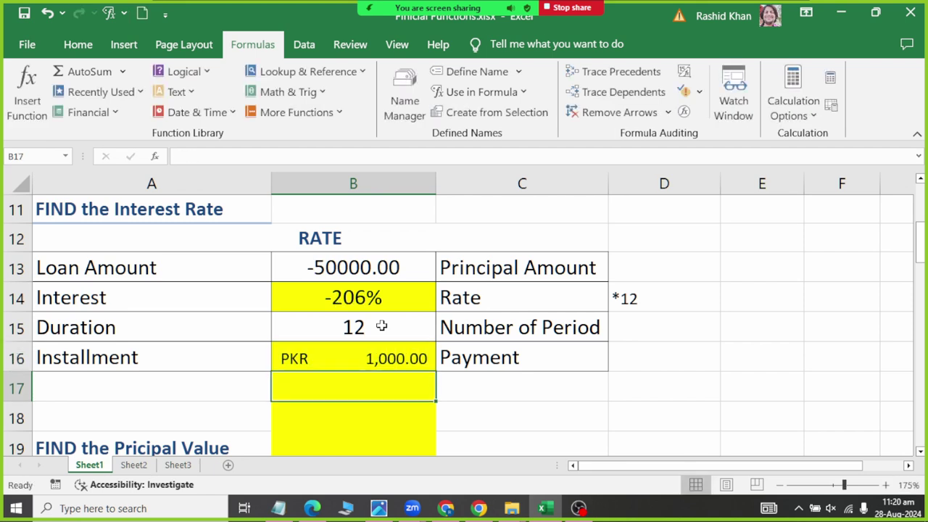
{"action": "key", "text": "Up"}
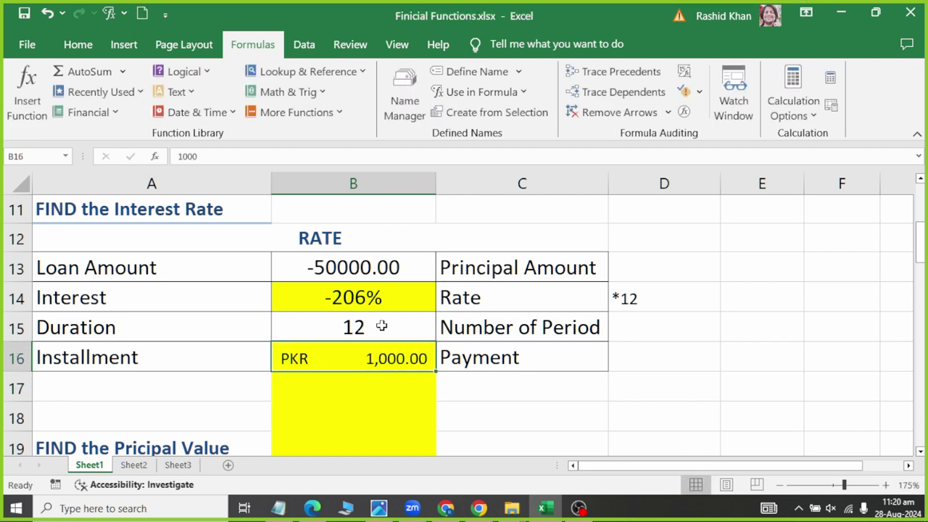
{"action": "left_click", "coordinate": [335, 261]}
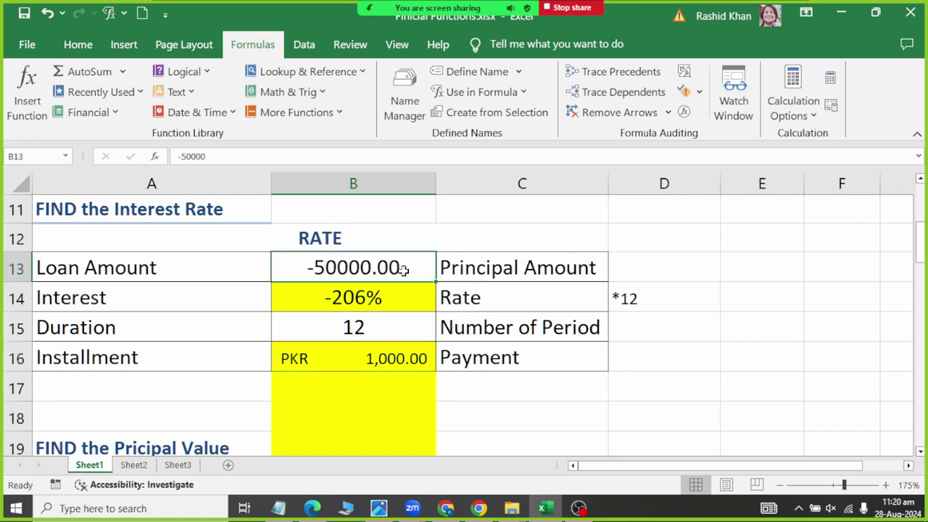
{"action": "type", "text": "-"}
{"action": "key", "text": "Escape"}
- Copy the PMT installment formula from B7 into Installment cell B16
{"action": "scroll", "coordinate": [403, 269], "scroll_direction": "up", "scroll_amount": 4}
{"action": "scroll", "coordinate": [403, 271], "scroll_direction": "down", "scroll_amount": 1}
{"action": "scroll", "coordinate": [406, 279], "scroll_direction": "up", "scroll_amount": 1}
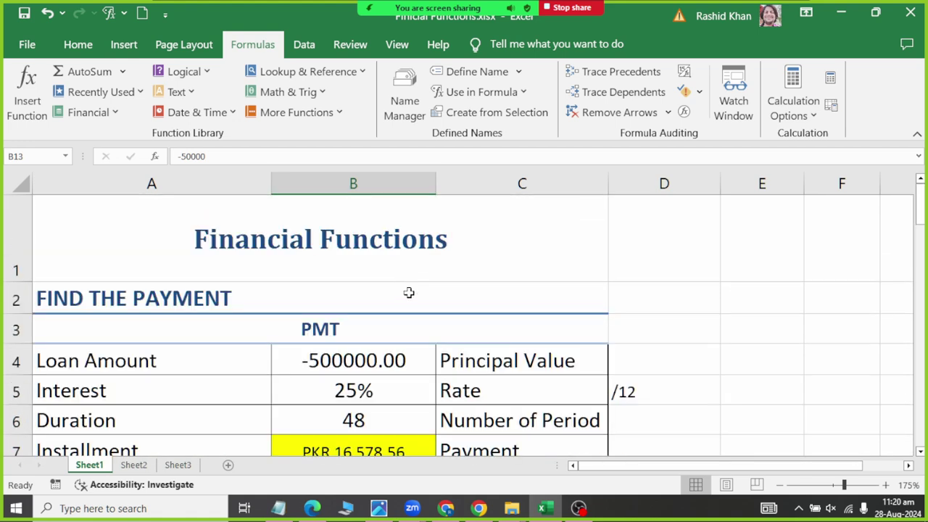
{"action": "scroll", "coordinate": [408, 292], "scroll_direction": "down", "scroll_amount": 1}
{"action": "left_click", "coordinate": [398, 273]}
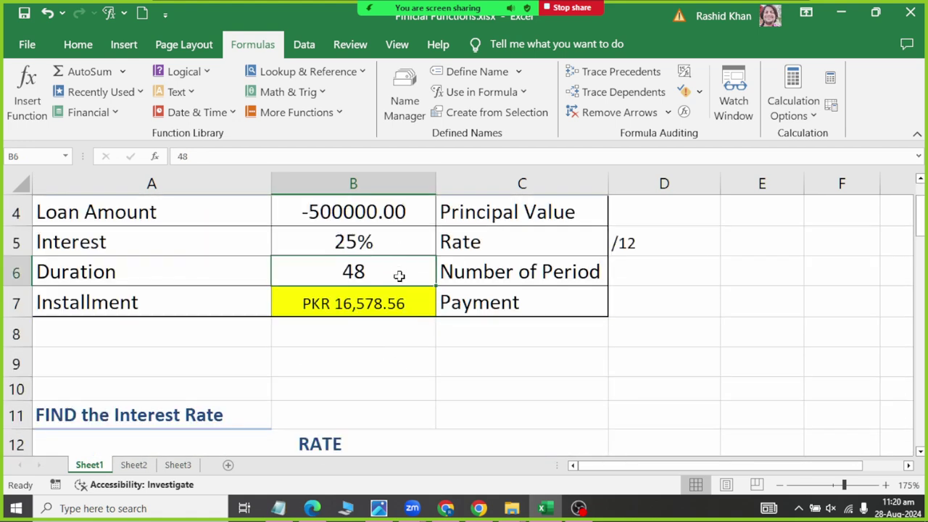
{"action": "left_click", "coordinate": [394, 306]}
{"action": "key", "text": "ctrl+c"}
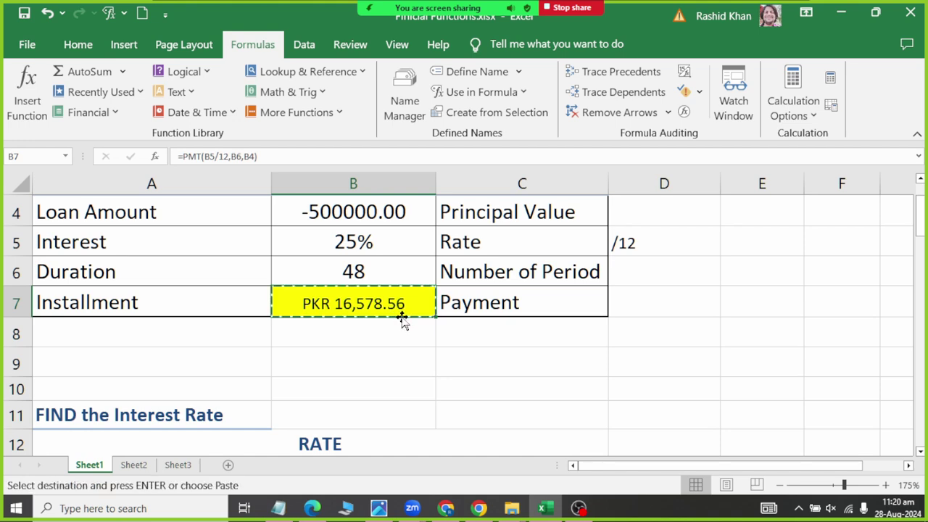
{"action": "scroll", "coordinate": [398, 319], "scroll_direction": "down", "scroll_amount": 2}
{"action": "scroll", "coordinate": [394, 362], "scroll_direction": "down", "scroll_amount": 1}
{"action": "left_click", "coordinate": [387, 308]}
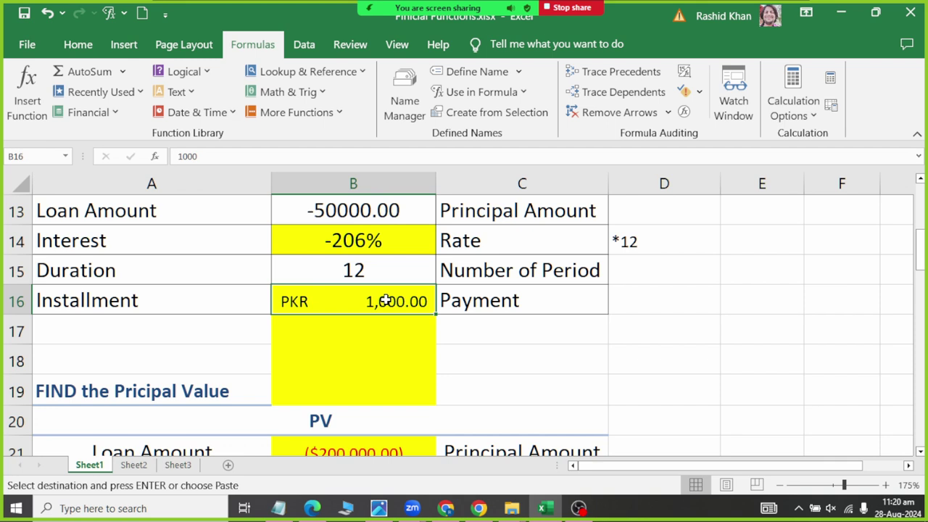
{"action": "key", "text": "ctrl+v"}
{"action": "left_click", "coordinate": [435, 304]}
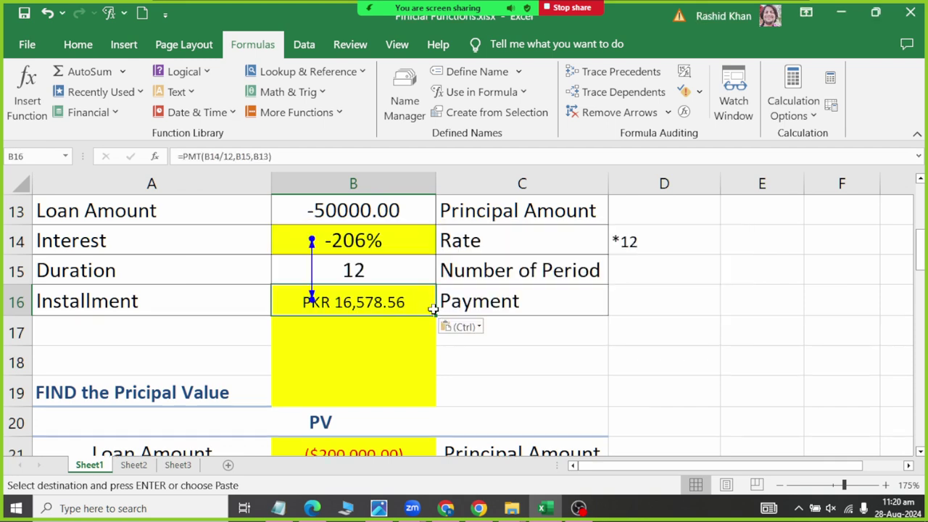
- Enter a -500000 loan, 48 duration and 16578 installment, recalculating interest to 25%
{"action": "left_click", "coordinate": [404, 244]}
{"action": "left_click", "coordinate": [404, 221]}
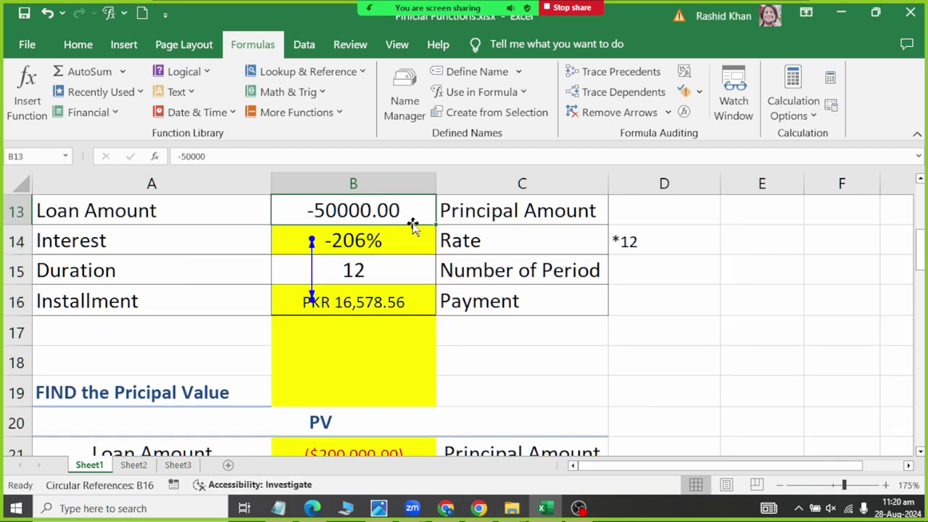
{"action": "type", "text": "-50000"}
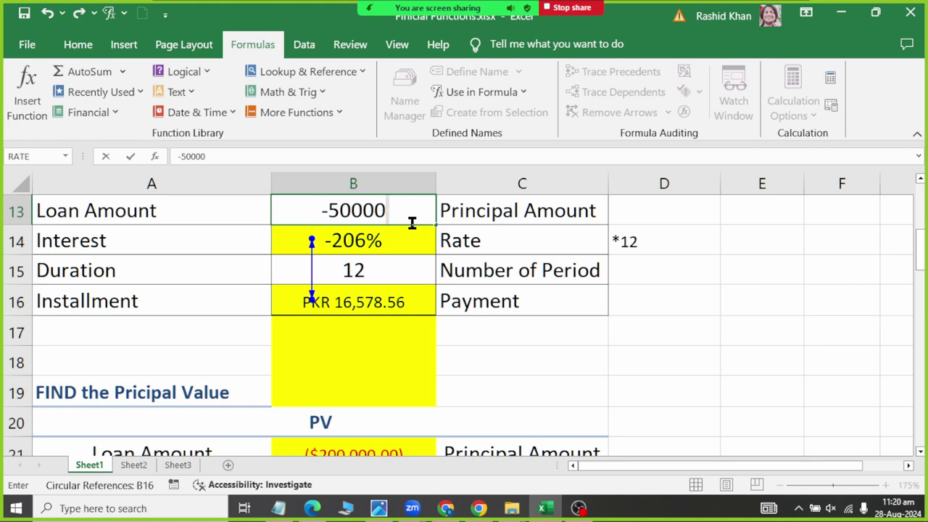
{"action": "type", "text": "0.00"}
{"action": "key", "text": "Return"}
{"action": "key", "text": "Return"}
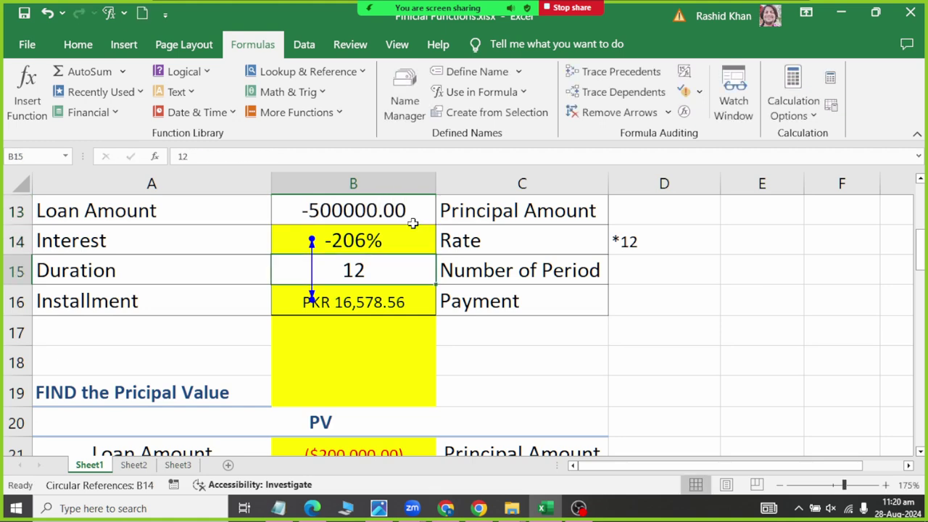
{"action": "type", "text": "48"}
{"action": "key", "text": "Return"}
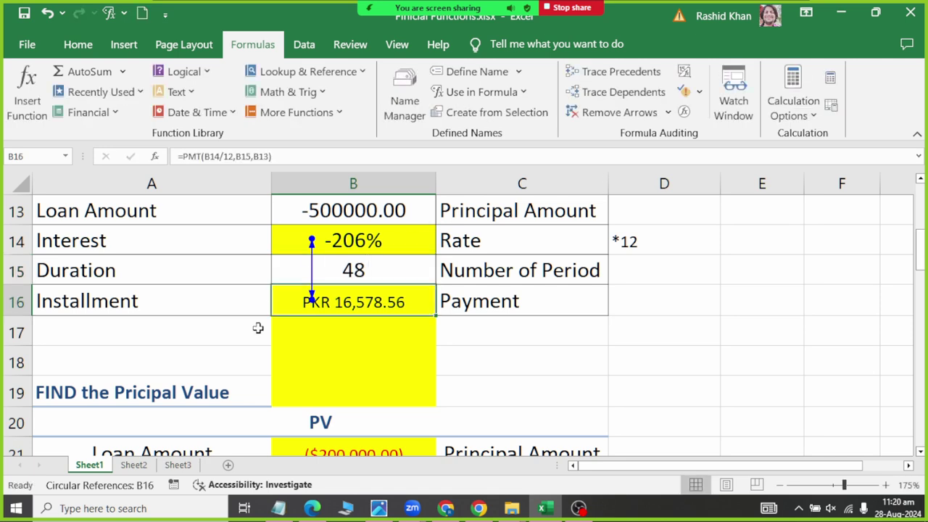
{"action": "left_click", "coordinate": [410, 276]}
{"action": "left_click", "coordinate": [418, 305]}
{"action": "type", "text": "165"}
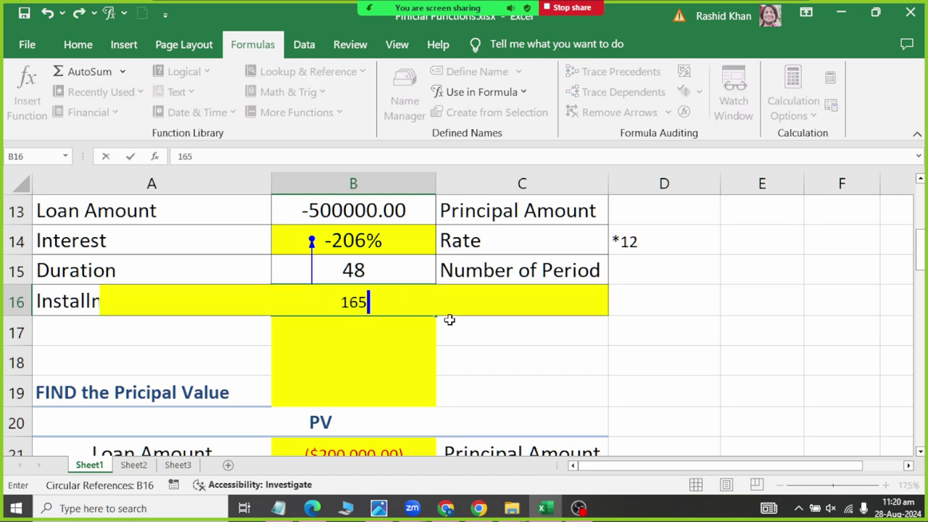
{"action": "type", "text": "78"}
{"action": "key", "text": "Return"}
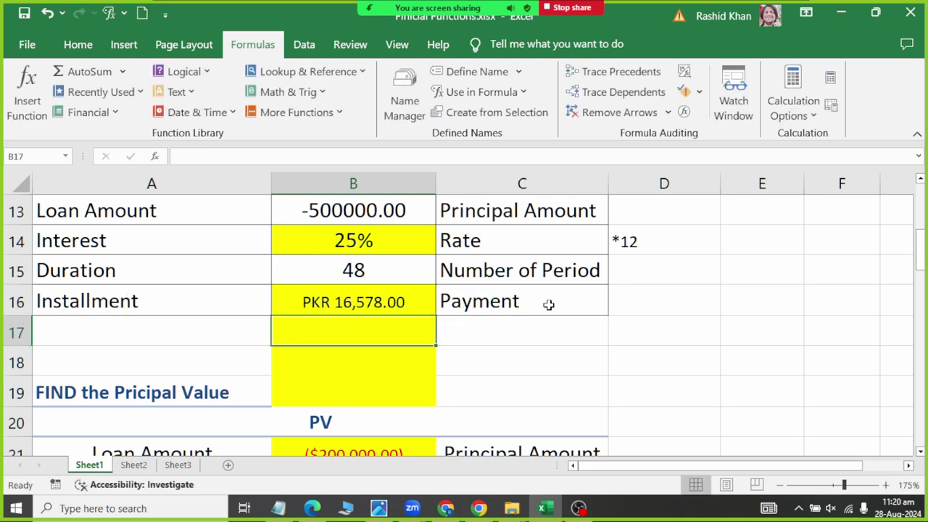
- Delete the existing PV formula from Loan Amount cell B21
{"action": "left_click", "coordinate": [399, 239]}
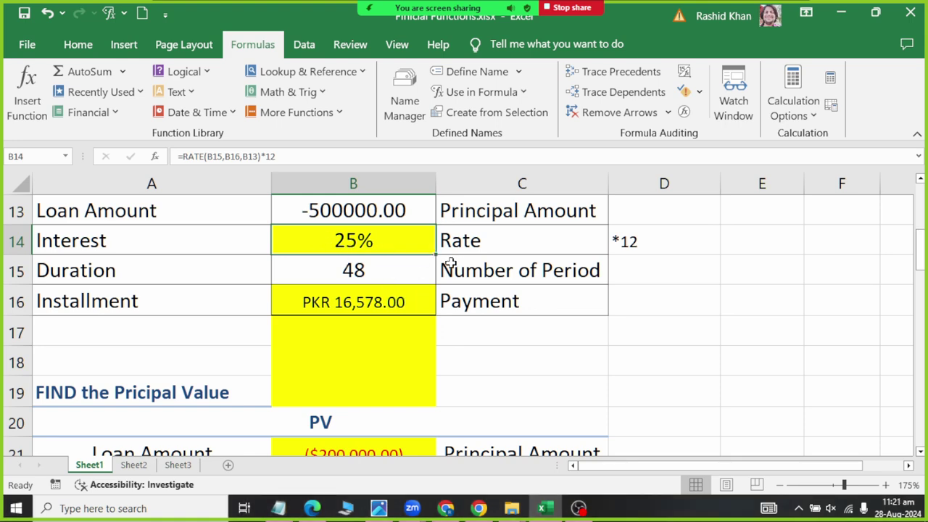
{"action": "scroll", "coordinate": [449, 263], "scroll_direction": "up", "scroll_amount": 2}
{"action": "scroll", "coordinate": [450, 263], "scroll_direction": "up", "scroll_amount": 2}
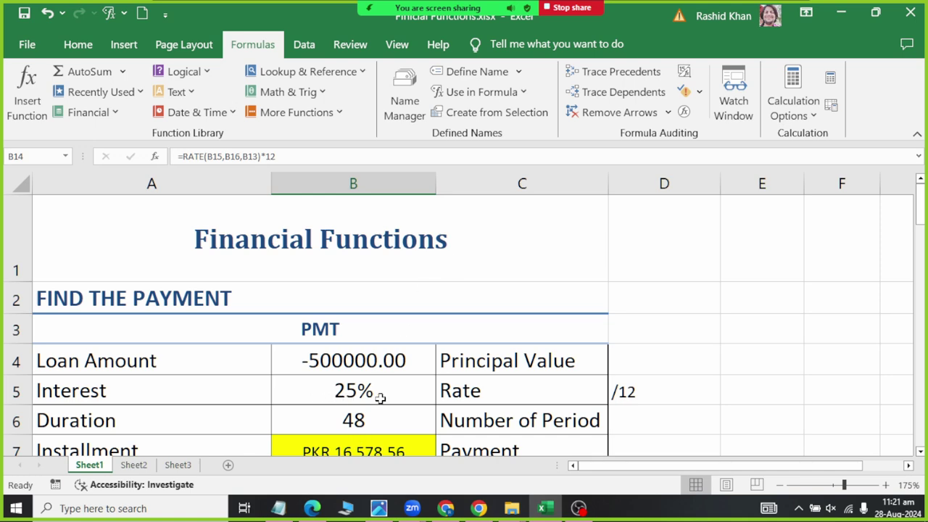
{"action": "scroll", "coordinate": [391, 391], "scroll_direction": "down", "scroll_amount": 2}
{"action": "scroll", "coordinate": [389, 388], "scroll_direction": "down", "scroll_amount": 2}
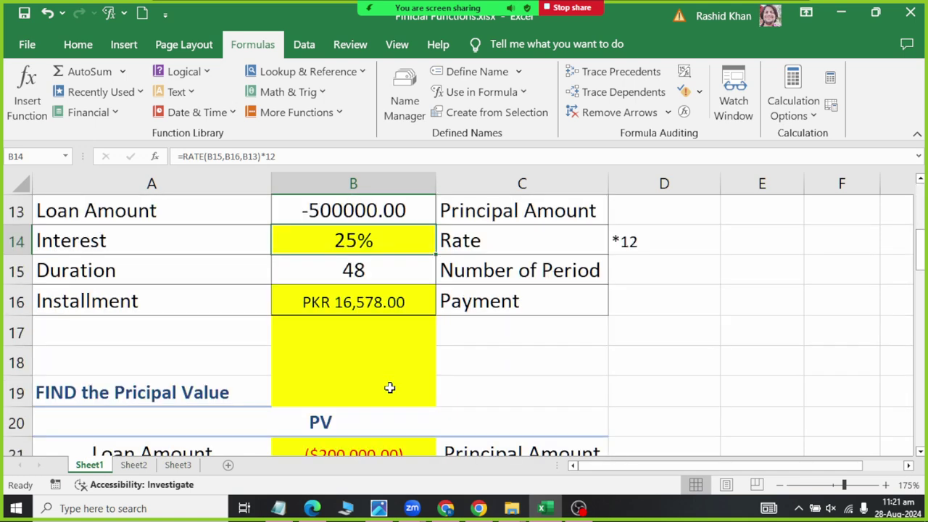
{"action": "scroll", "coordinate": [386, 388], "scroll_direction": "down", "scroll_amount": 1}
{"action": "scroll", "coordinate": [385, 384], "scroll_direction": "down", "scroll_amount": 1}
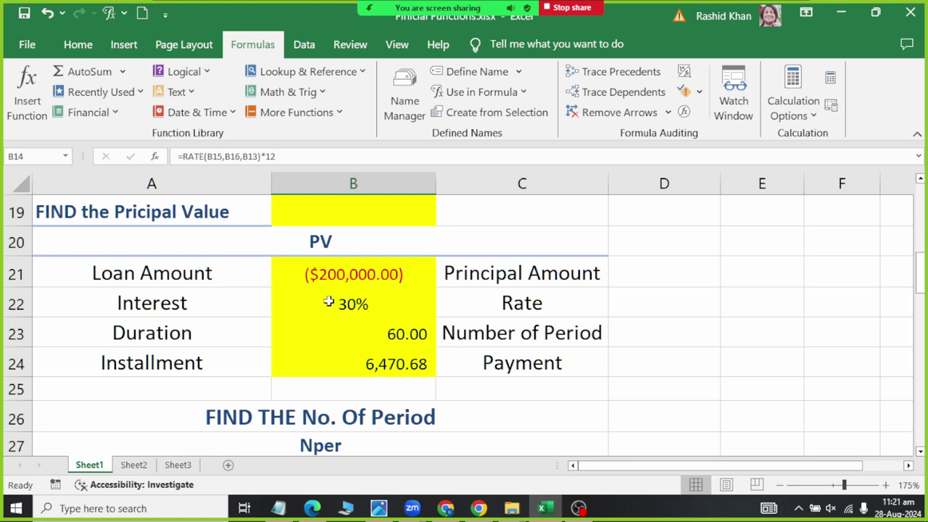
{"action": "left_click", "coordinate": [336, 277]}
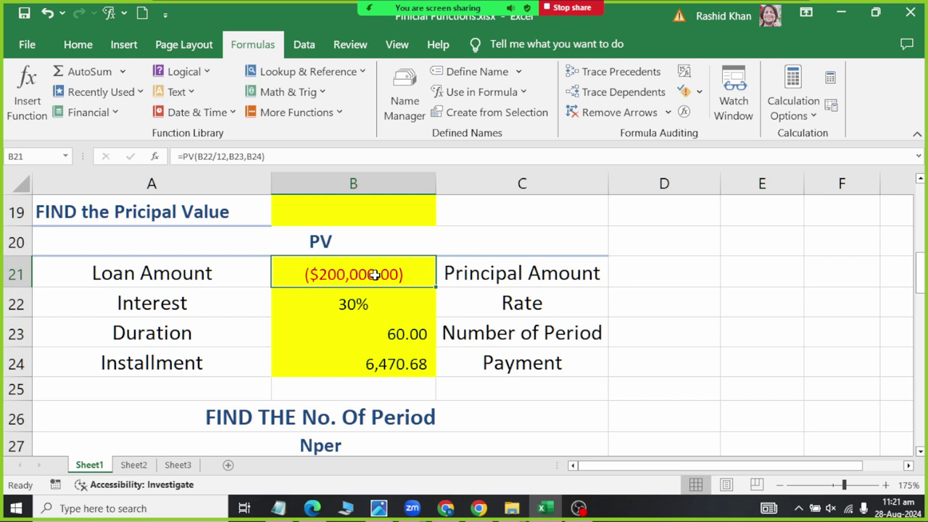
{"action": "key", "text": "Delete"}
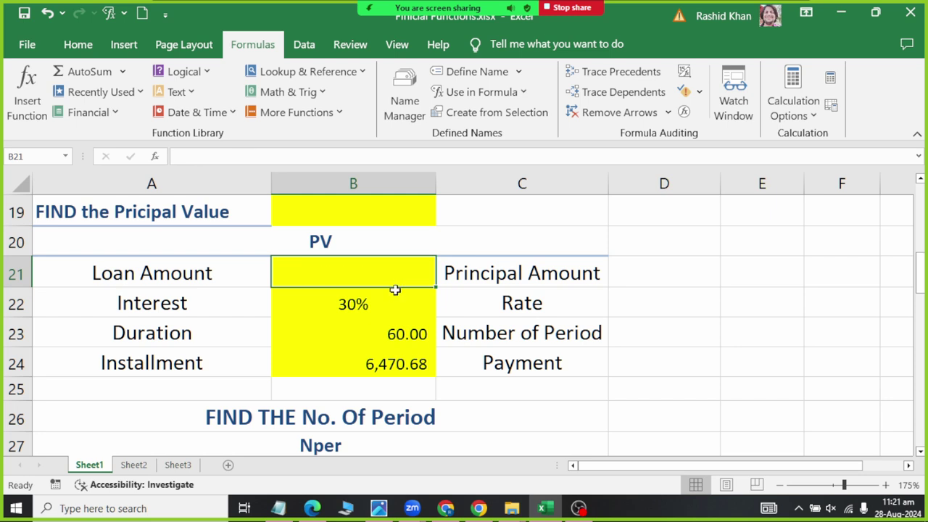
- Review the interest, duration and installment in B22–B24, then bring up the Financial function list for B21
{"action": "left_click", "coordinate": [306, 306]}
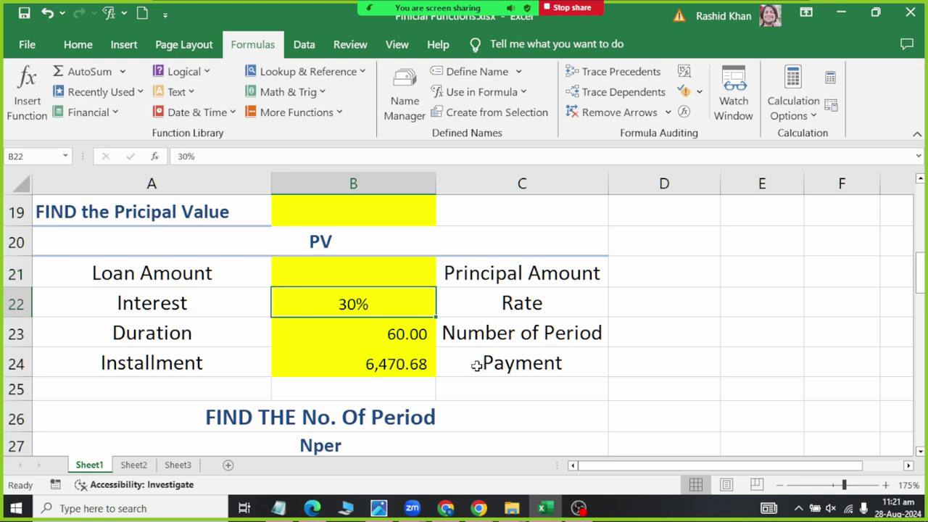
{"action": "left_click", "coordinate": [358, 342]}
{"action": "left_click", "coordinate": [353, 371]}
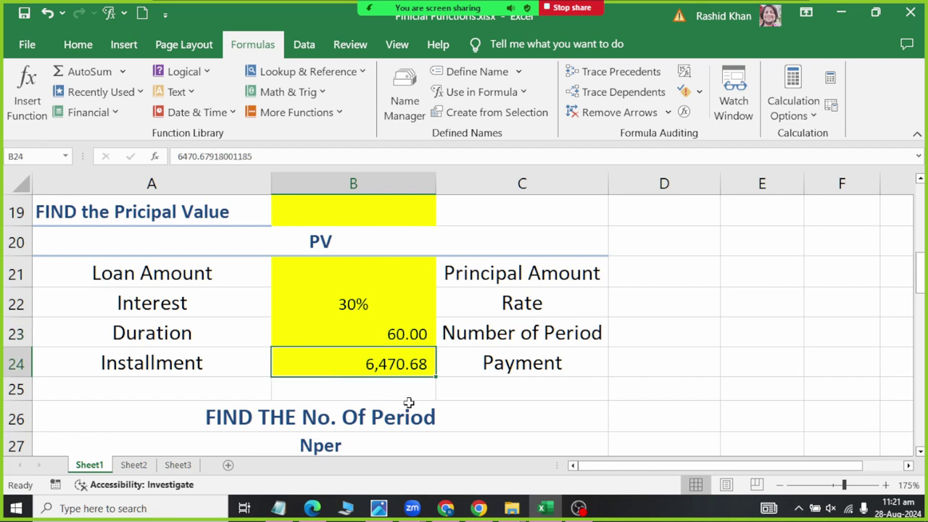
{"action": "left_click", "coordinate": [398, 275]}
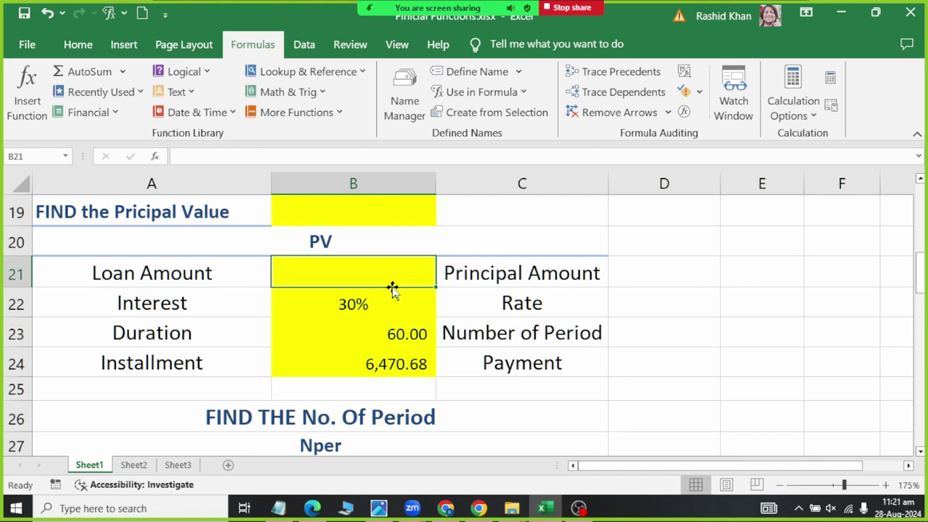
{"action": "left_click", "coordinate": [81, 115]}
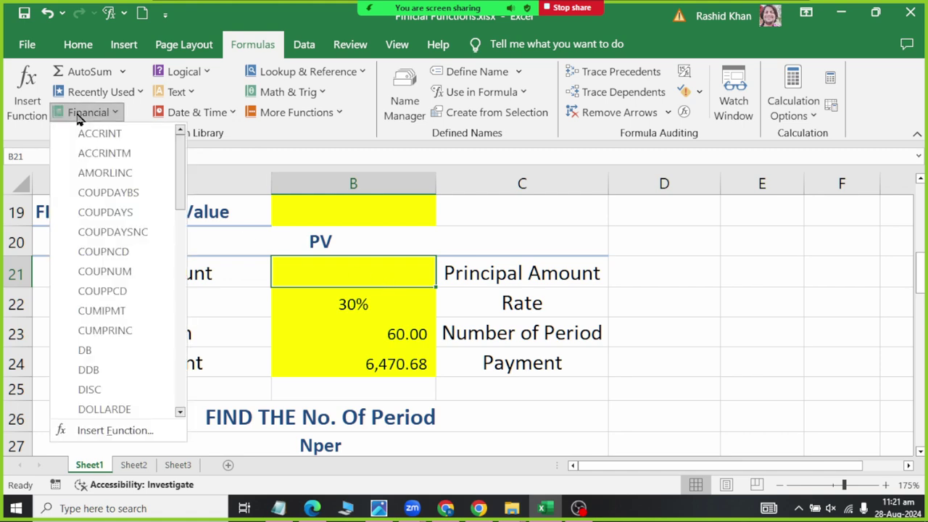
- Enter =PV(B22/12,B23,B24) in B21, showing ($200,000.00)
{"action": "scroll", "coordinate": [113, 341], "scroll_direction": "down", "scroll_amount": 5}
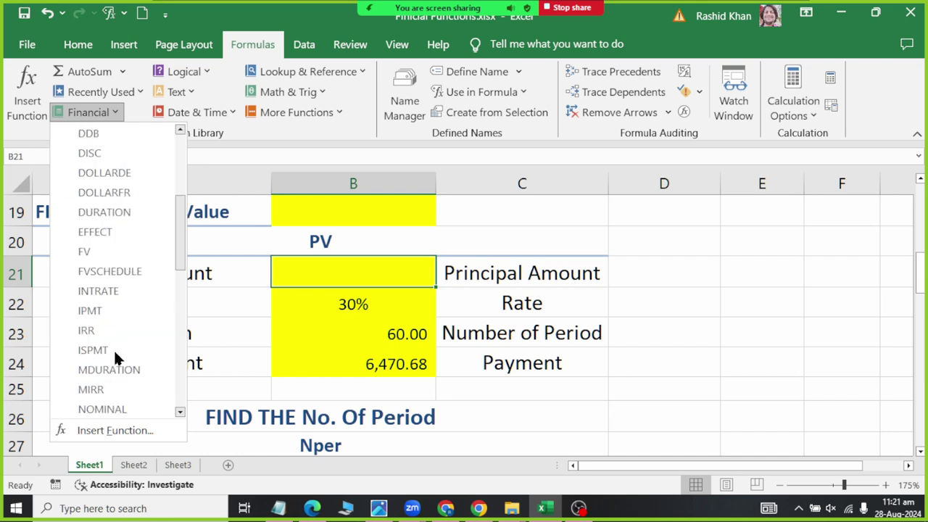
{"action": "scroll", "coordinate": [120, 261], "scroll_direction": "down", "scroll_amount": 2}
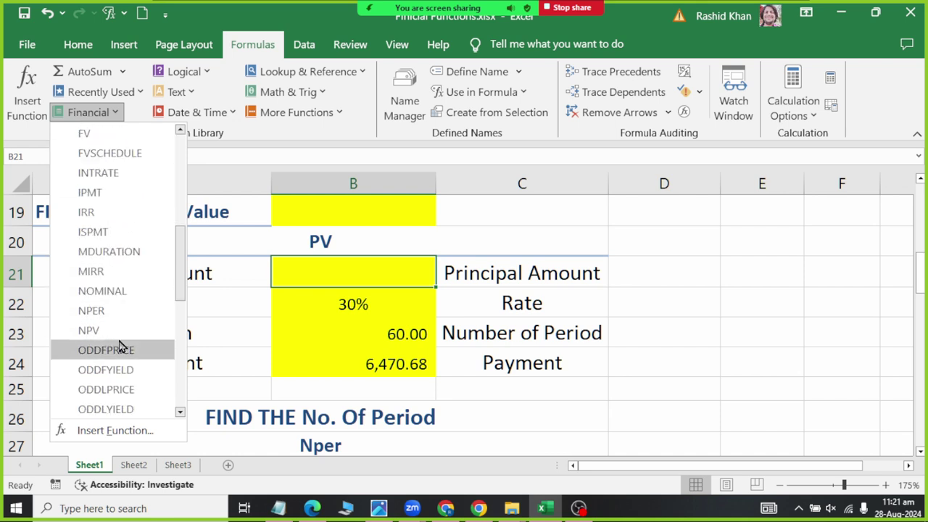
{"action": "scroll", "coordinate": [119, 345], "scroll_direction": "down", "scroll_amount": 5}
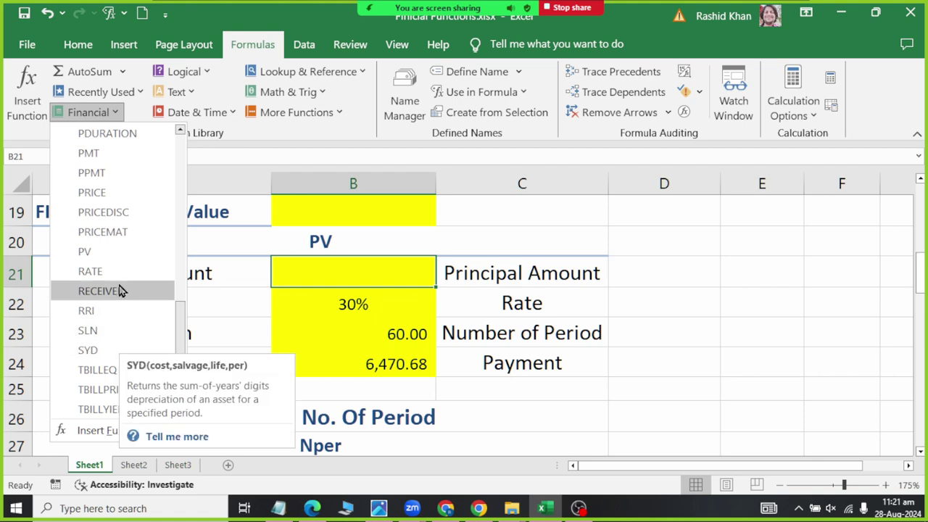
{"action": "left_click", "coordinate": [132, 250]}
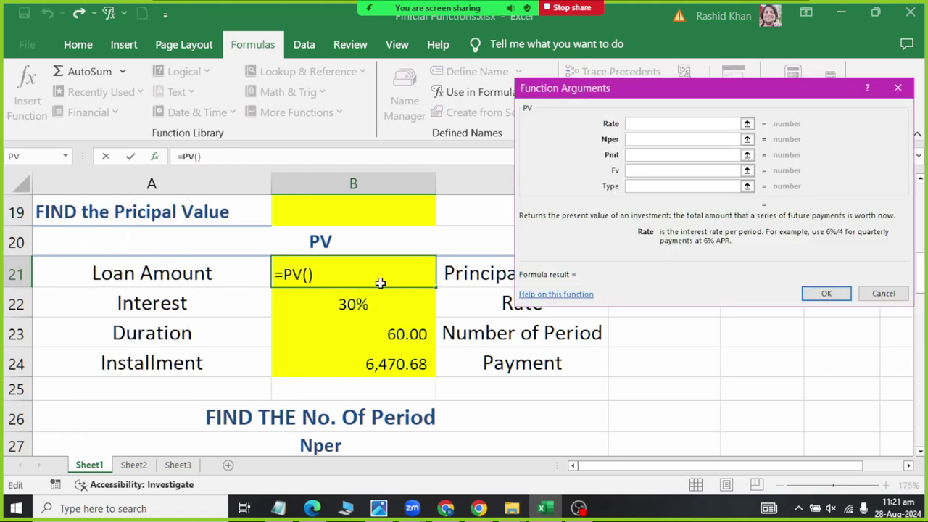
{"action": "left_click", "coordinate": [415, 300]}
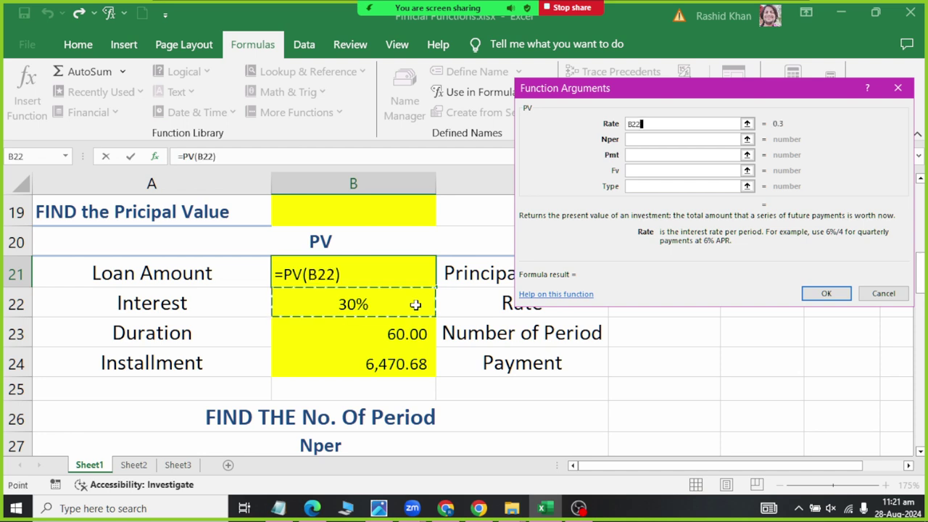
{"action": "left_click", "coordinate": [687, 142]}
{"action": "left_click", "coordinate": [395, 336]}
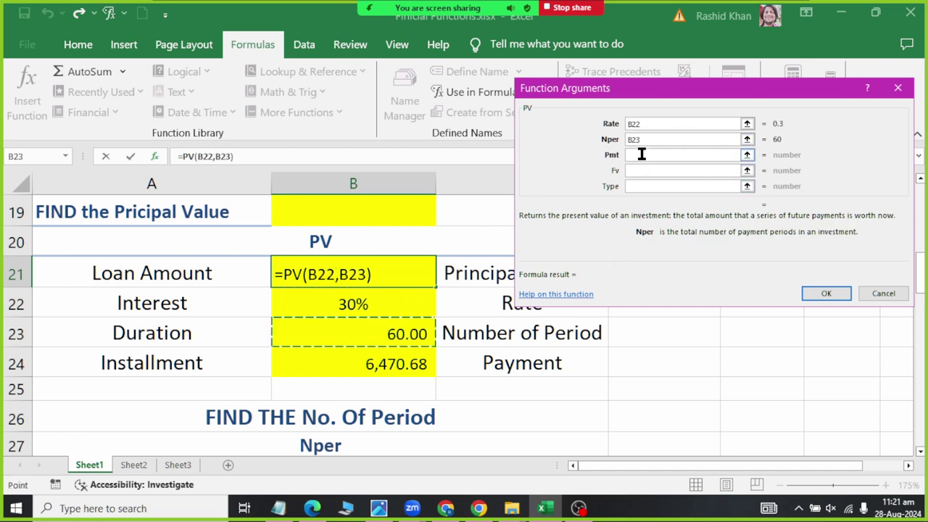
{"action": "left_click", "coordinate": [641, 154]}
{"action": "left_click", "coordinate": [371, 358]}
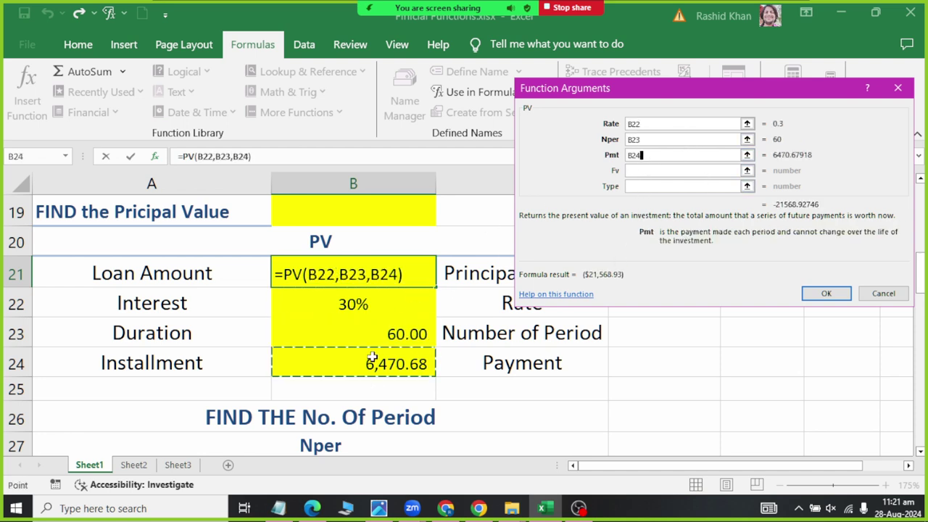
{"action": "left_click", "coordinate": [652, 124]}
{"action": "type", "text": "/12"}
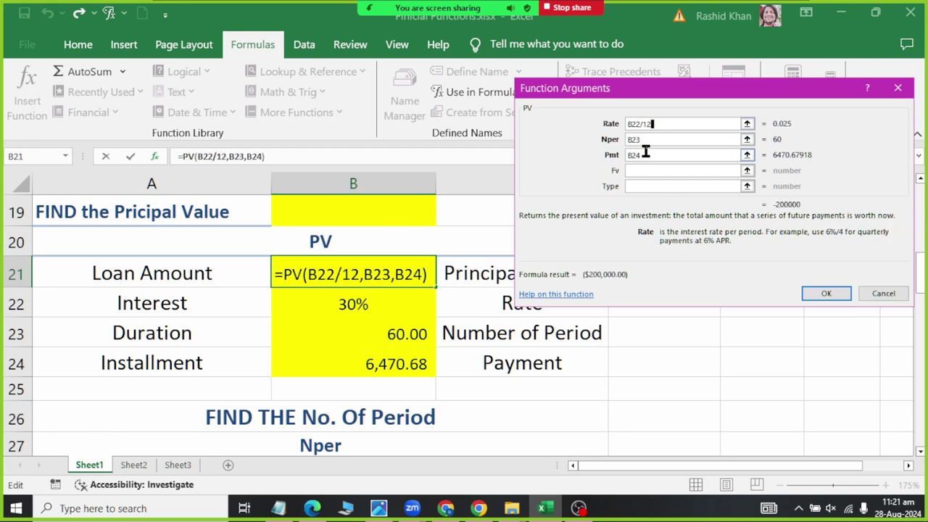
{"action": "key", "text": "Return"}
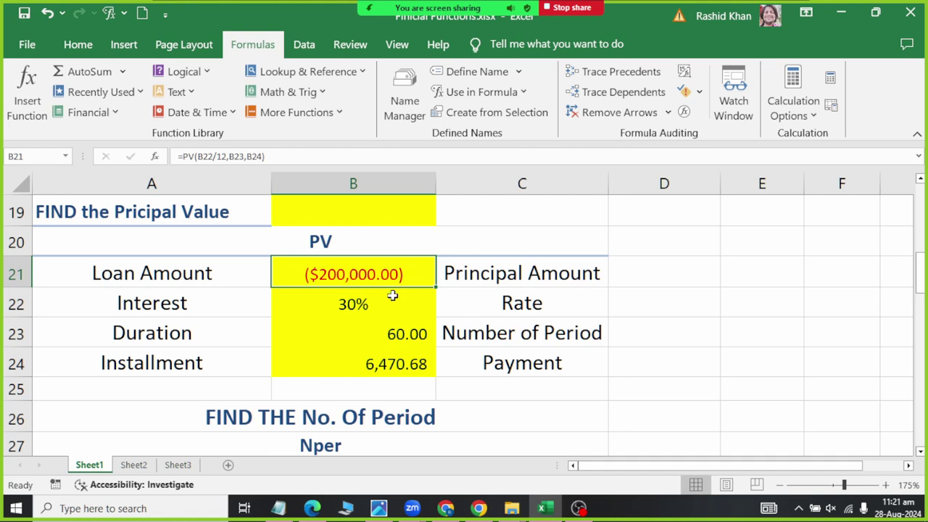
- Select the PV inputs B22:B24, the result B21 and the section heading to review them
{"action": "left_click_drag", "start_coordinate": [365, 305], "coordinate": [360, 357]}
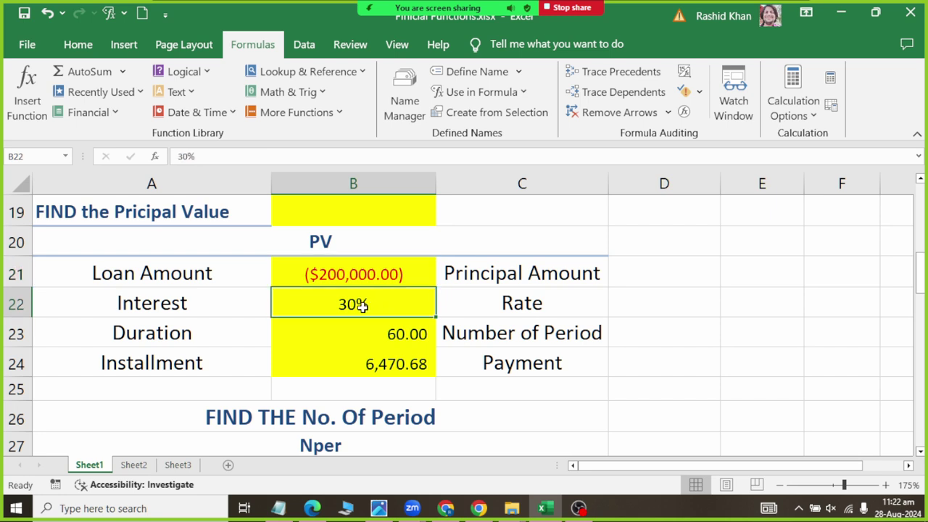
{"action": "left_click", "coordinate": [400, 285]}
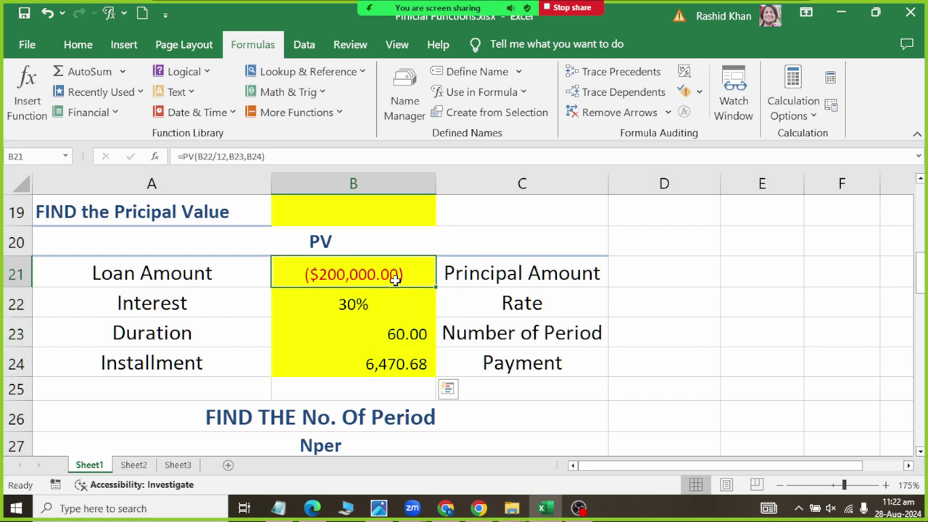
{"action": "left_click", "coordinate": [332, 251]}
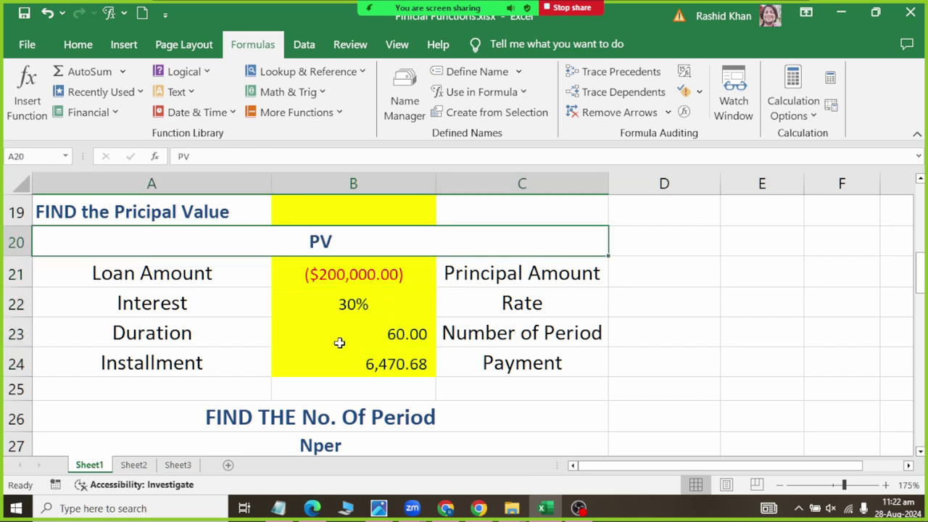
- Delete the NPER result from Duration cell B30 and review the loan, interest and installment inputs
{"action": "scroll", "coordinate": [329, 352], "scroll_direction": "down", "scroll_amount": 2}
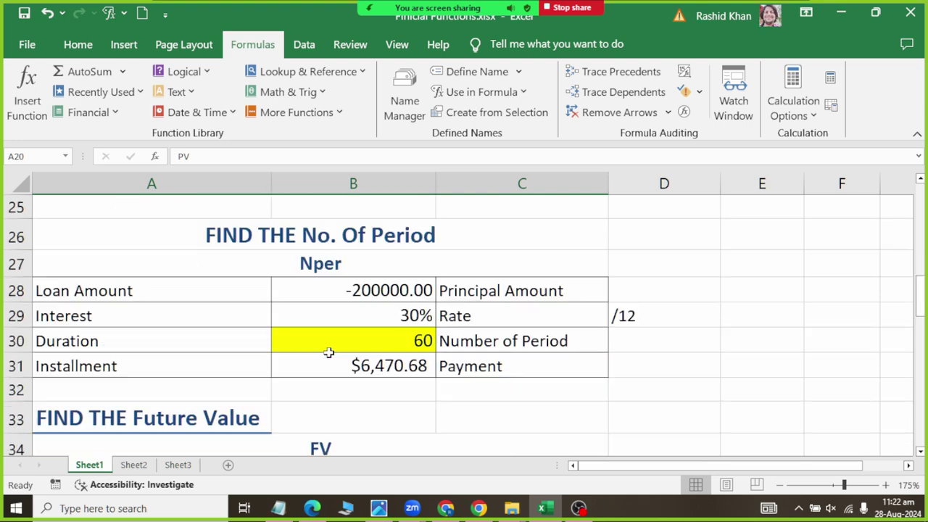
{"action": "left_click", "coordinate": [370, 348]}
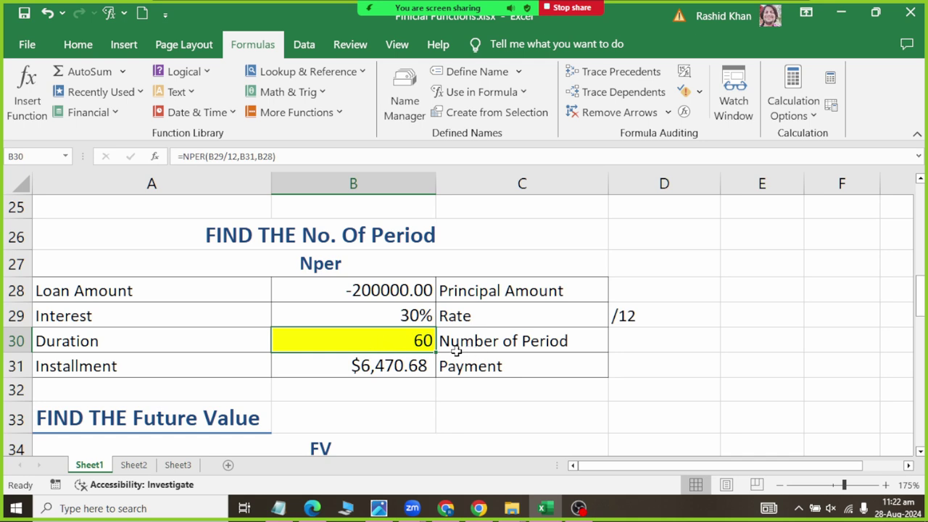
{"action": "key", "text": "Delete"}
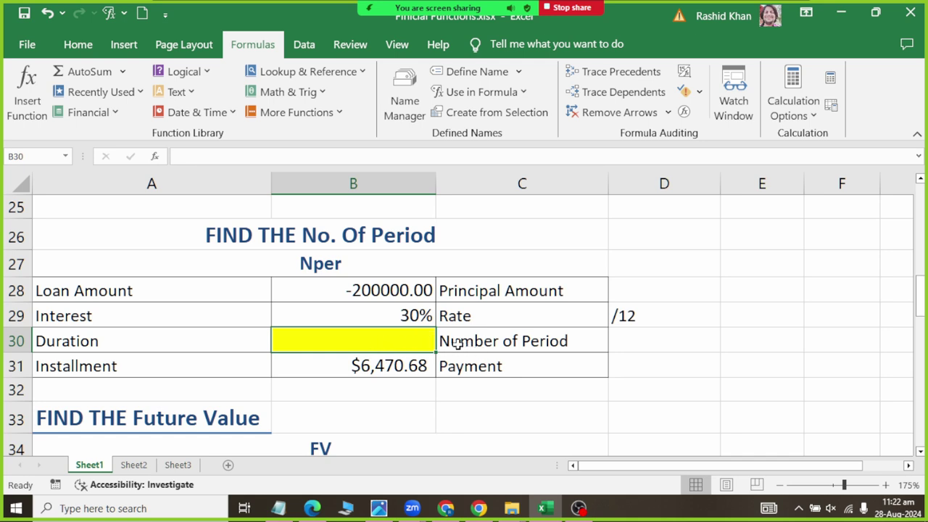
{"action": "left_click", "coordinate": [377, 302]}
{"action": "left_click", "coordinate": [380, 319]}
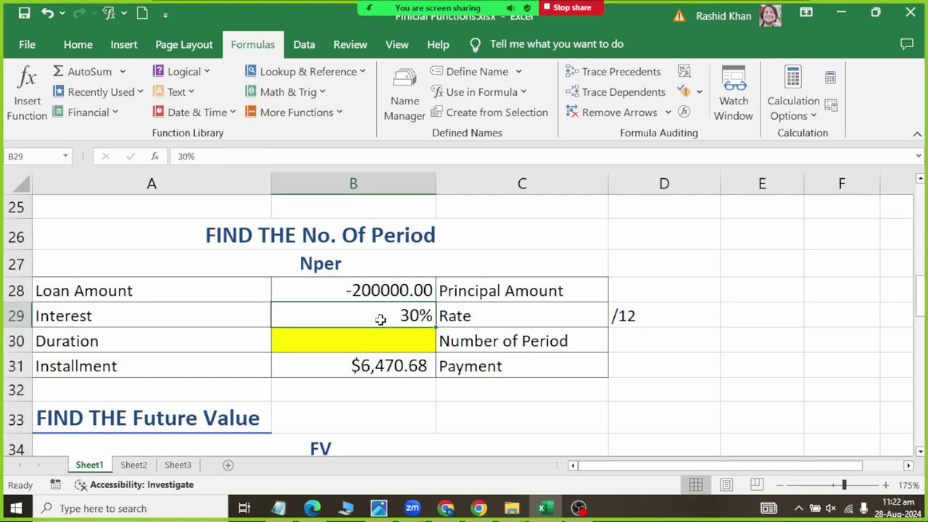
{"action": "left_click", "coordinate": [361, 365]}
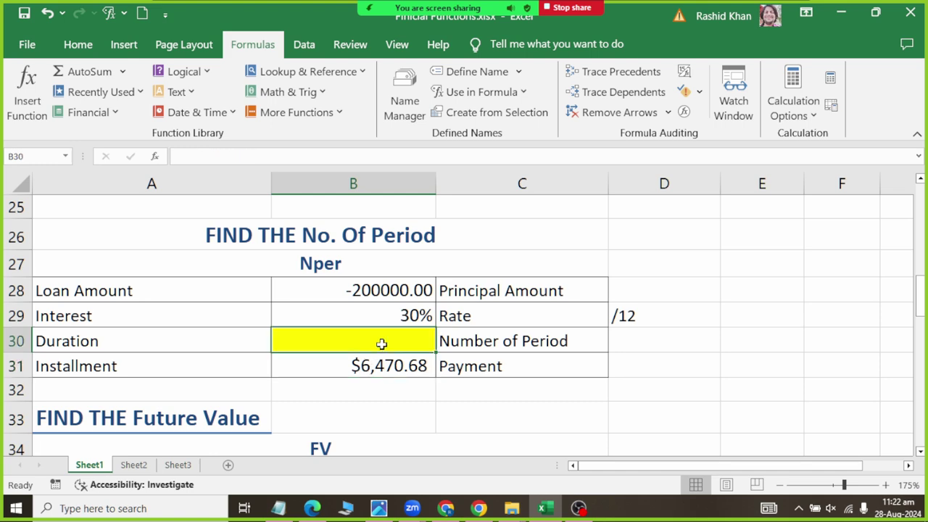
{"action": "left_click", "coordinate": [381, 345]}
- Insert the NPER function from the Financial list into Duration cell B30
{"action": "left_click", "coordinate": [161, 95]}
{"action": "scroll", "coordinate": [192, 314], "scroll_direction": "down", "scroll_amount": 3}
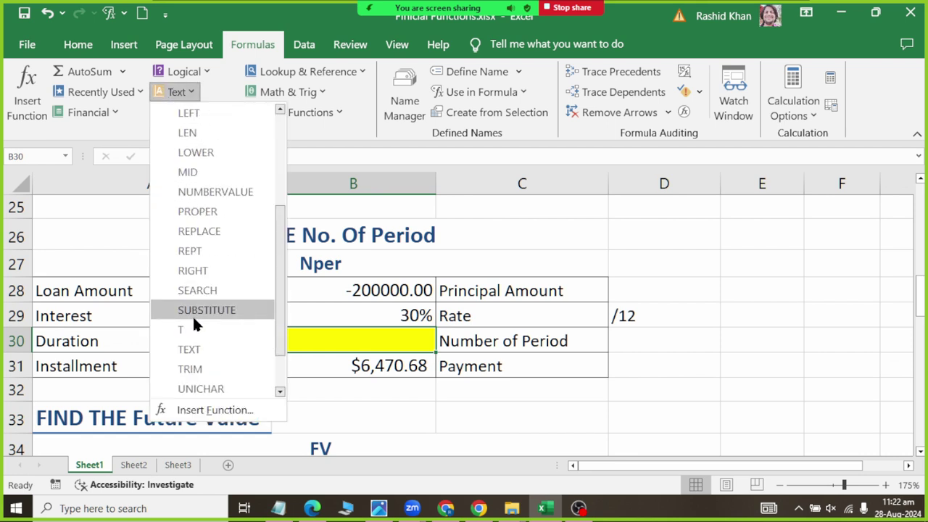
{"action": "scroll", "coordinate": [192, 306], "scroll_direction": "down", "scroll_amount": 1}
{"action": "left_click", "coordinate": [94, 113]}
{"action": "scroll", "coordinate": [116, 334], "scroll_direction": "down", "scroll_amount": 3}
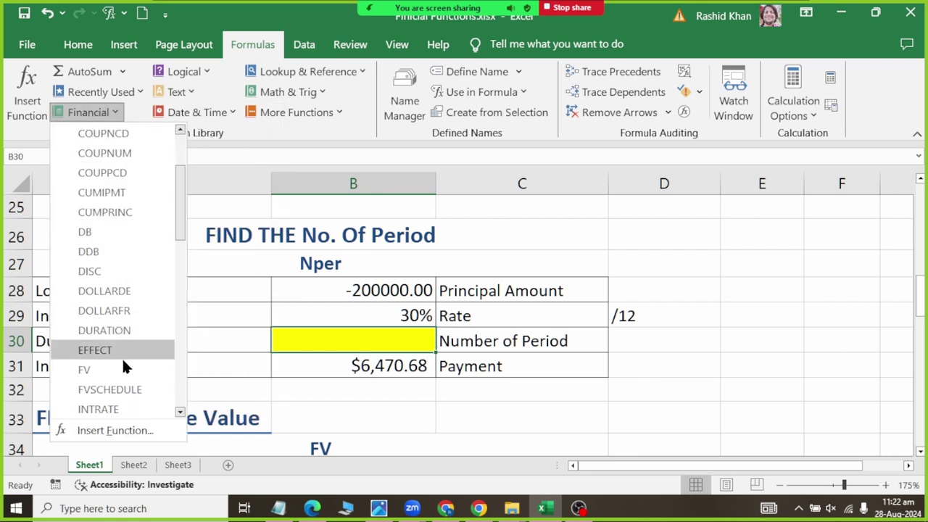
{"action": "scroll", "coordinate": [122, 375], "scroll_direction": "down", "scroll_amount": 2}
{"action": "scroll", "coordinate": [122, 375], "scroll_direction": "down", "scroll_amount": 8}
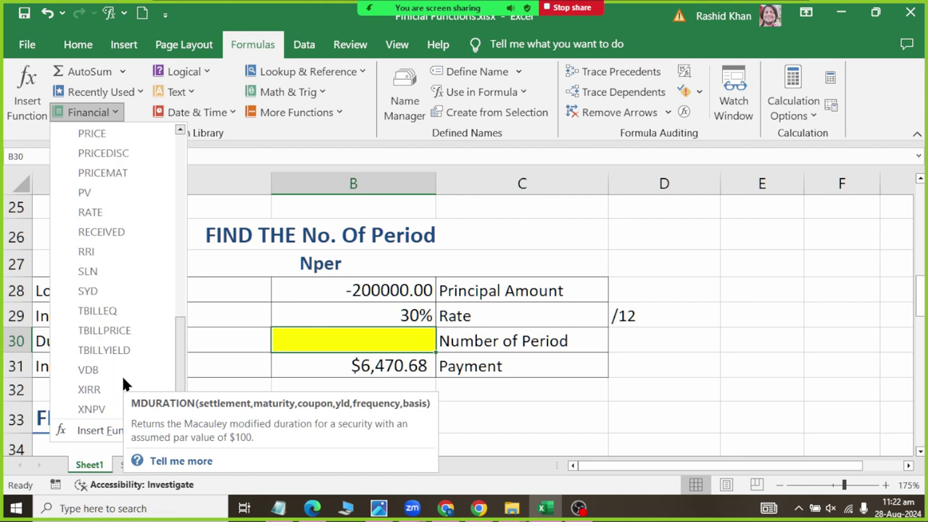
{"action": "scroll", "coordinate": [122, 375], "scroll_direction": "down", "scroll_amount": 1}
{"action": "scroll", "coordinate": [121, 375], "scroll_direction": "up", "scroll_amount": 2}
{"action": "scroll", "coordinate": [121, 360], "scroll_direction": "up", "scroll_amount": 4}
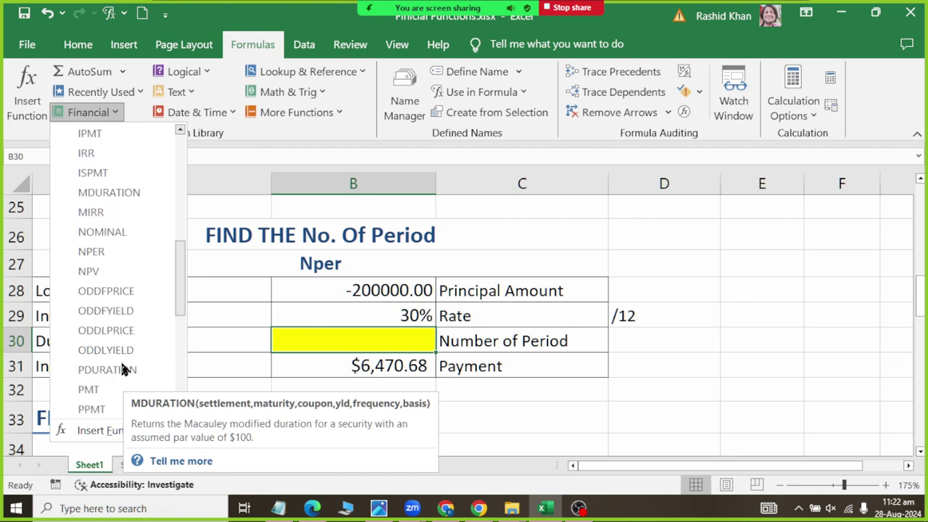
{"action": "left_click", "coordinate": [129, 251]}
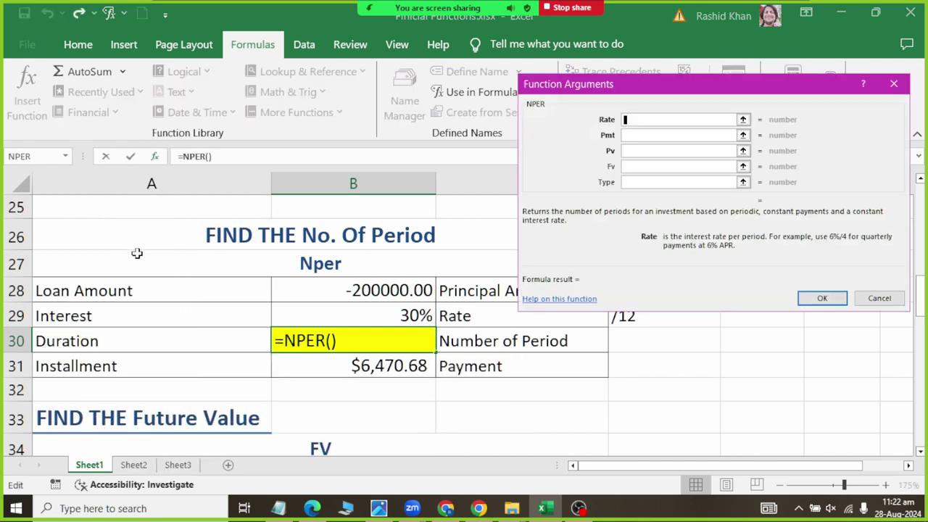
- Set NPER's Rate to B29/12, Pmt to B31 and Pv to B28, giving 60 periods
{"action": "left_click", "coordinate": [424, 312]}
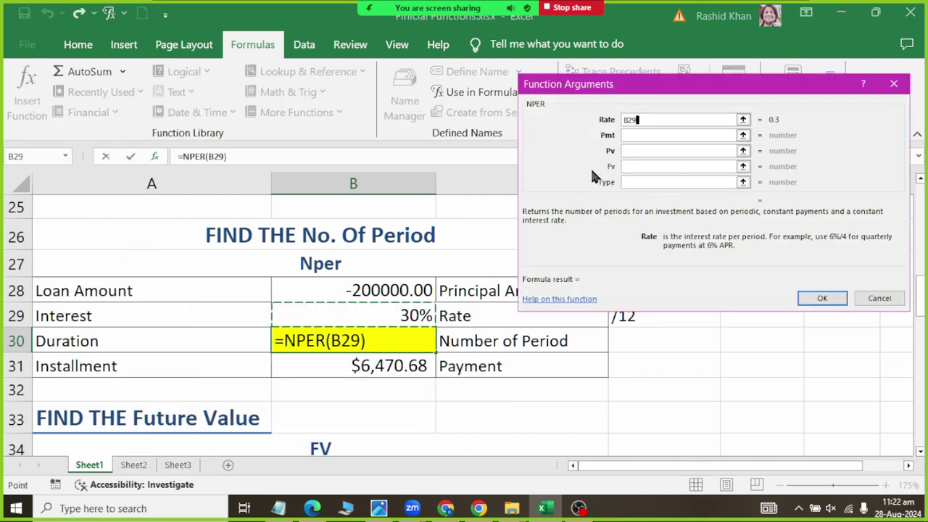
{"action": "left_click", "coordinate": [624, 137]}
{"action": "left_click", "coordinate": [373, 296]}
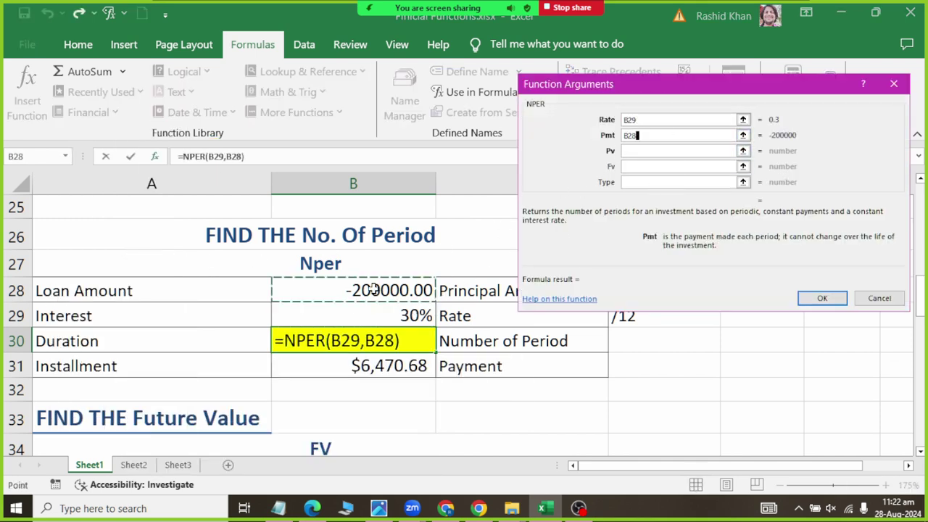
{"action": "left_click", "coordinate": [647, 152]}
{"action": "double_click", "coordinate": [645, 136]}
{"action": "key", "text": "BackSpace"}
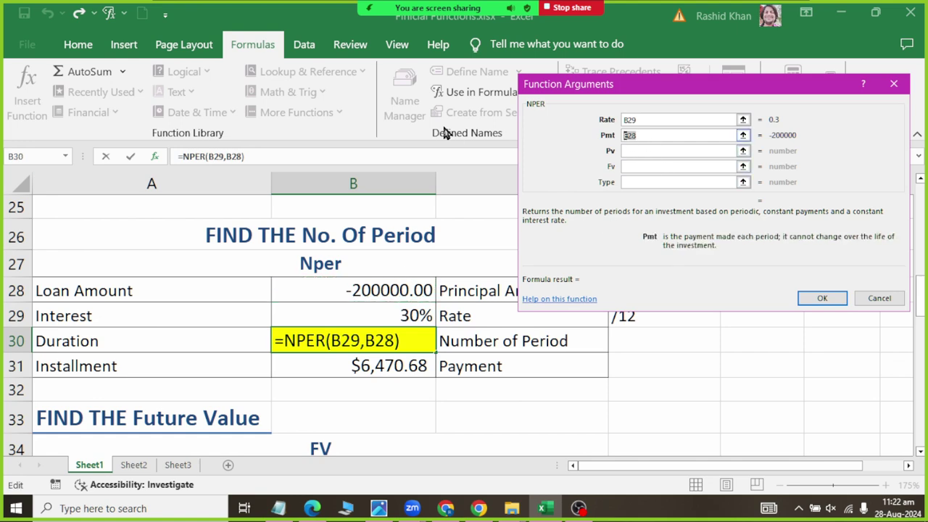
{"action": "left_click", "coordinate": [370, 371]}
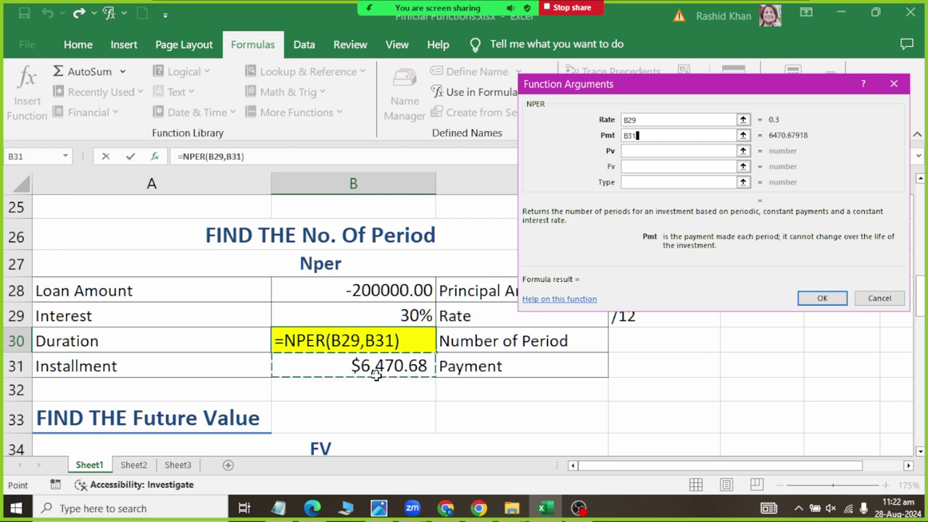
{"action": "left_click", "coordinate": [632, 153]}
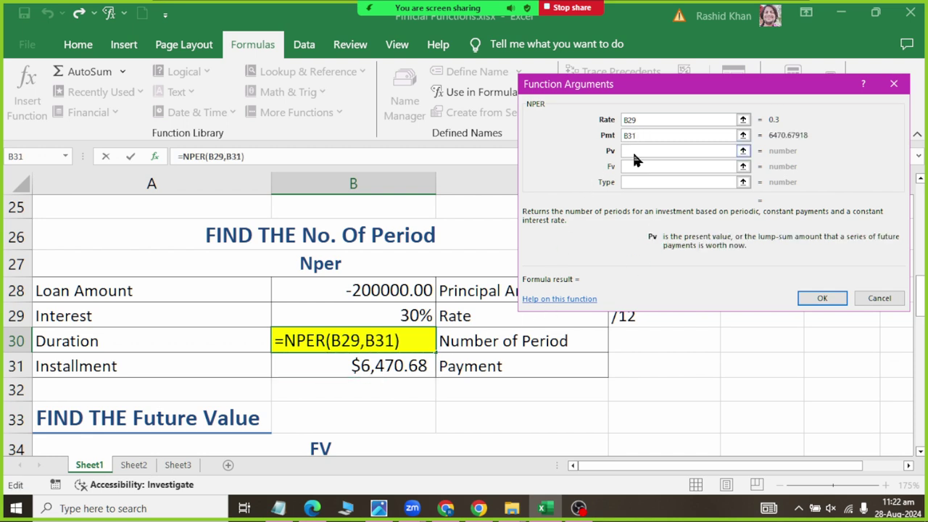
{"action": "left_click", "coordinate": [315, 290]}
{"action": "left_click", "coordinate": [659, 120]}
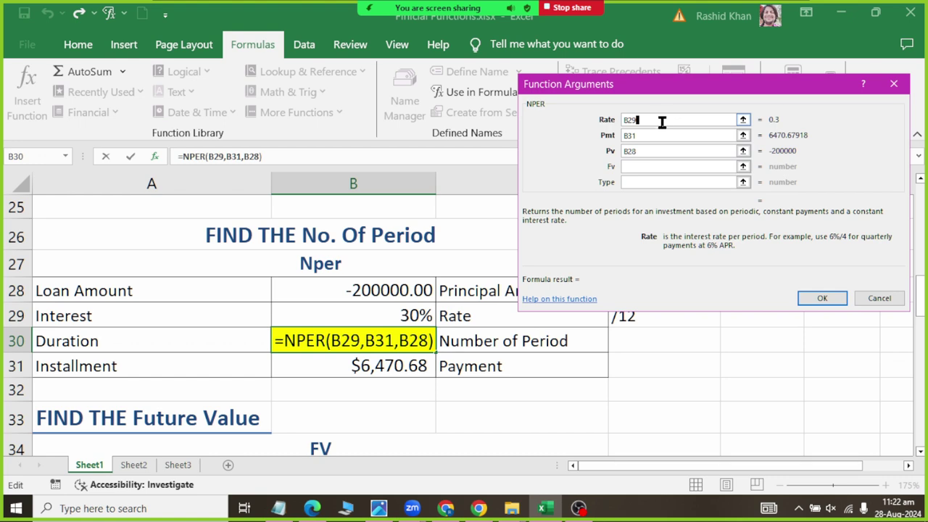
{"action": "type", "text": "/12"}
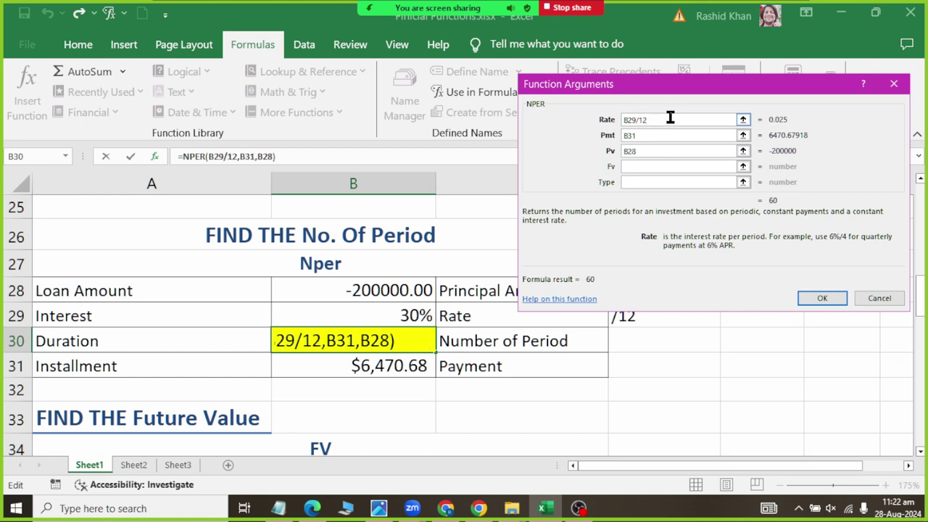
{"action": "key", "text": "Return"}
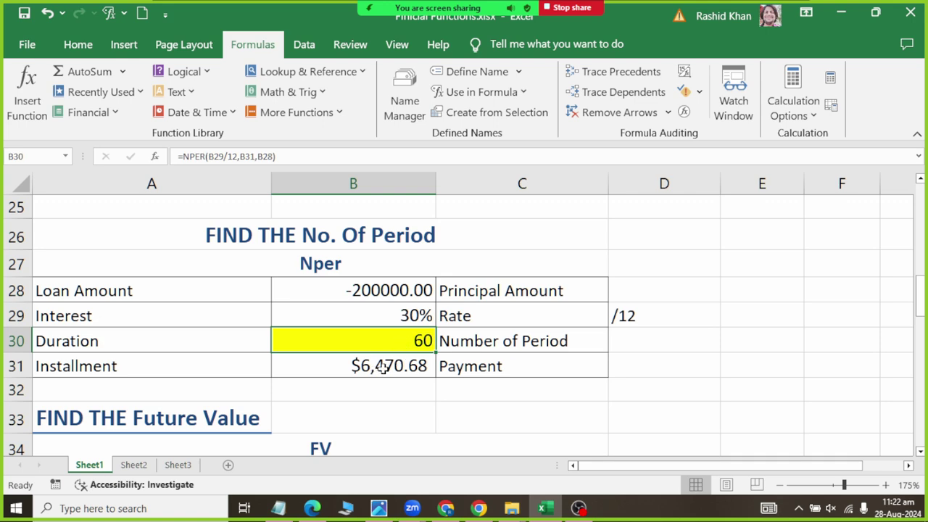
- Delete the future value in B39 and review the loan, interest, duration and installment in B35–B38
{"action": "scroll", "coordinate": [383, 366], "scroll_direction": "down", "scroll_amount": 2}
{"action": "scroll", "coordinate": [383, 366], "scroll_direction": "down", "scroll_amount": 1}
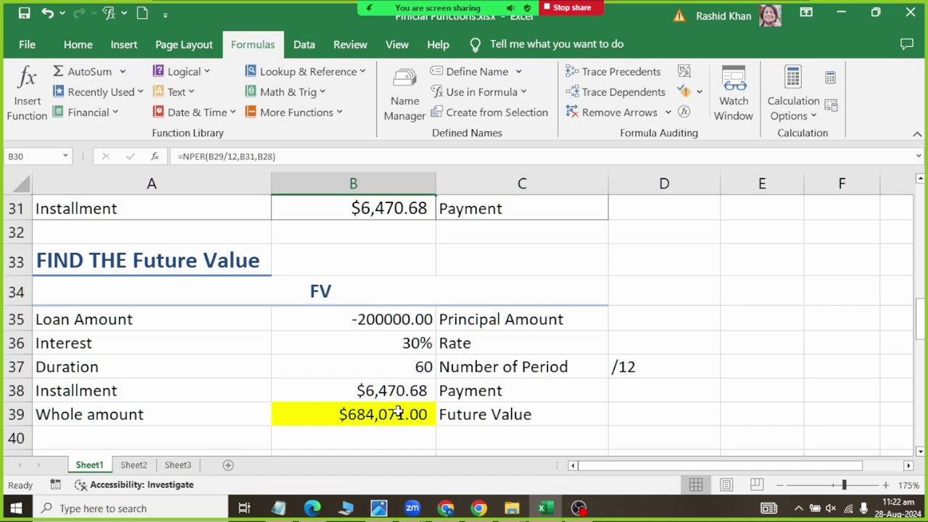
{"action": "left_click", "coordinate": [399, 411]}
{"action": "key", "text": "Delete"}
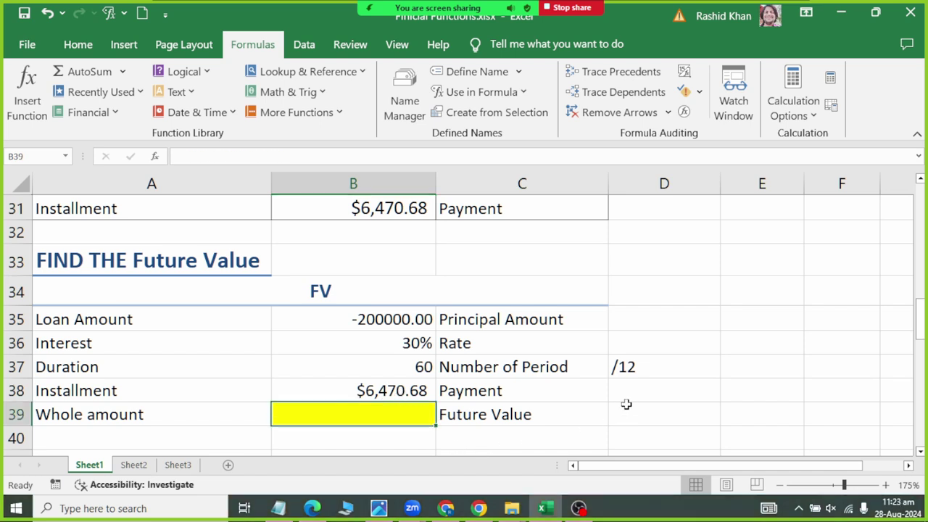
{"action": "left_click", "coordinate": [374, 319]}
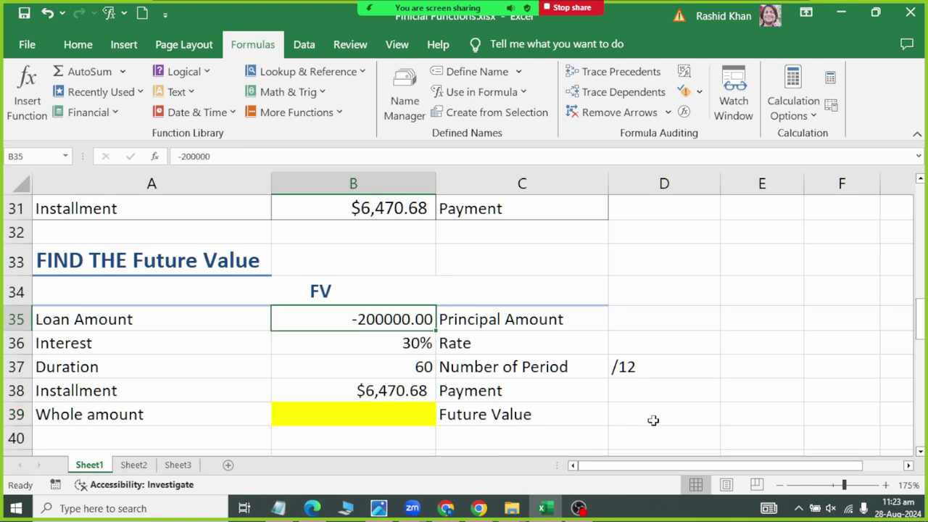
{"action": "left_click", "coordinate": [408, 345]}
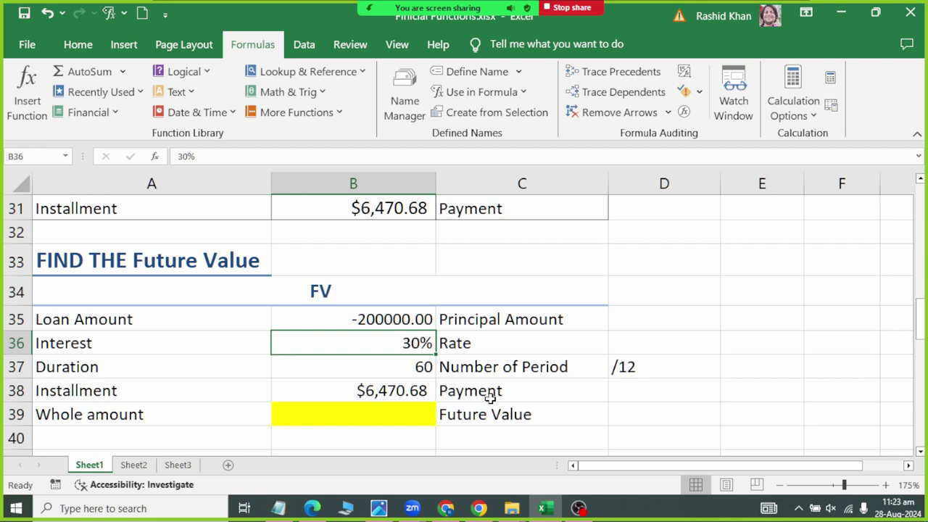
{"action": "left_click", "coordinate": [376, 366]}
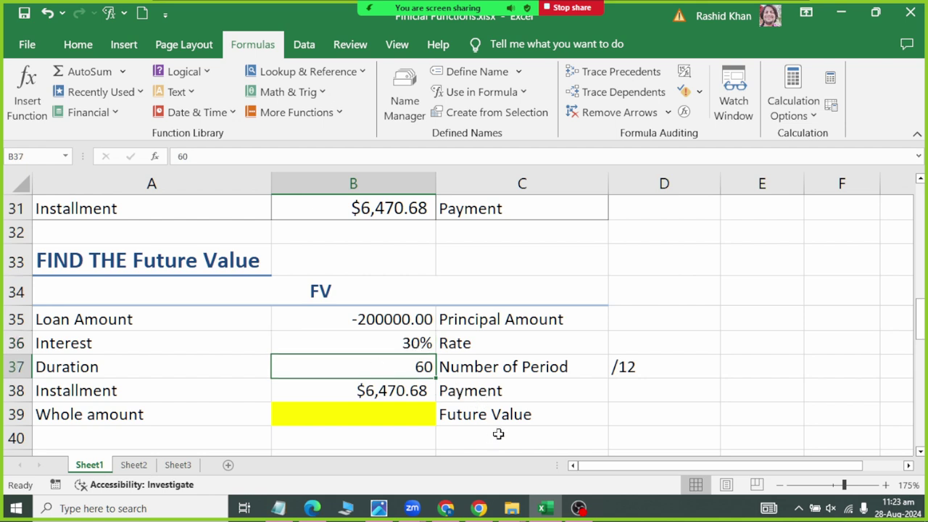
{"action": "left_click", "coordinate": [389, 391]}
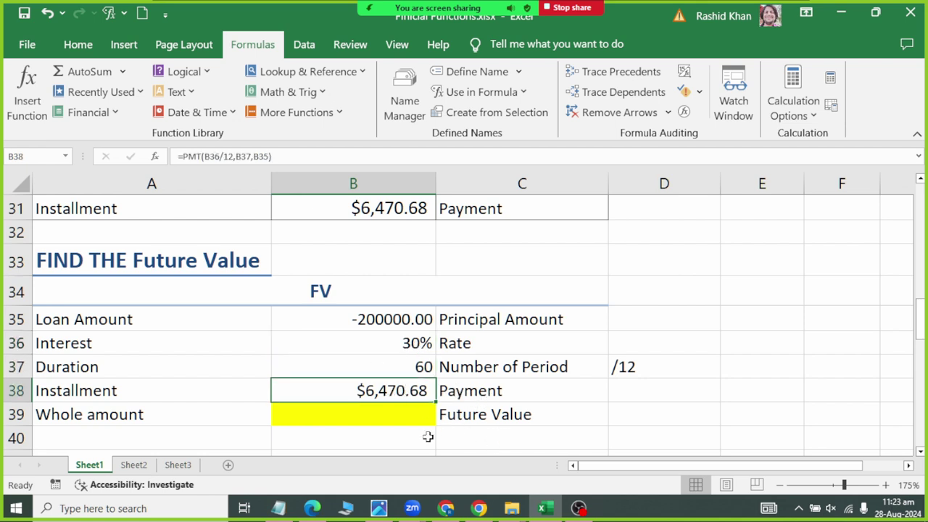
{"action": "left_click", "coordinate": [391, 411]}
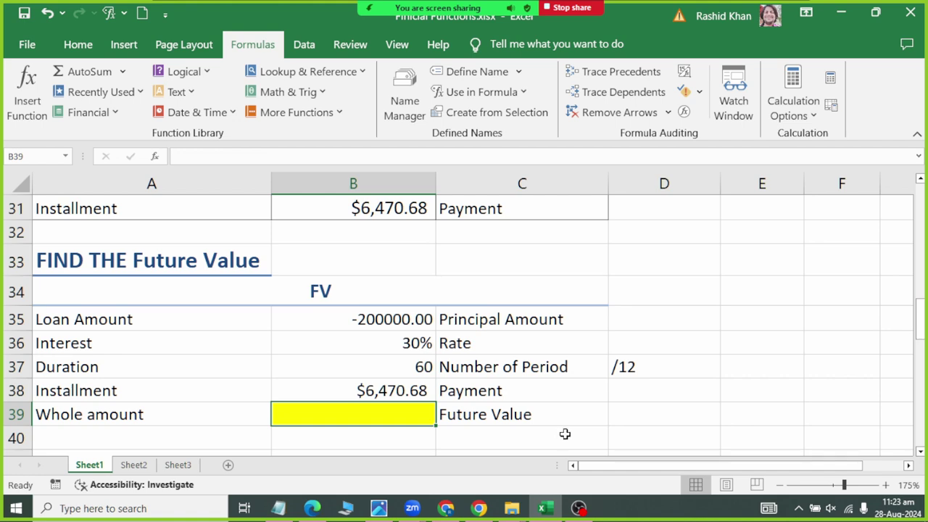
- Point out the loan, installment, interest and duration cells that feed Whole amount B39
{"action": "left_click", "coordinate": [399, 325]}
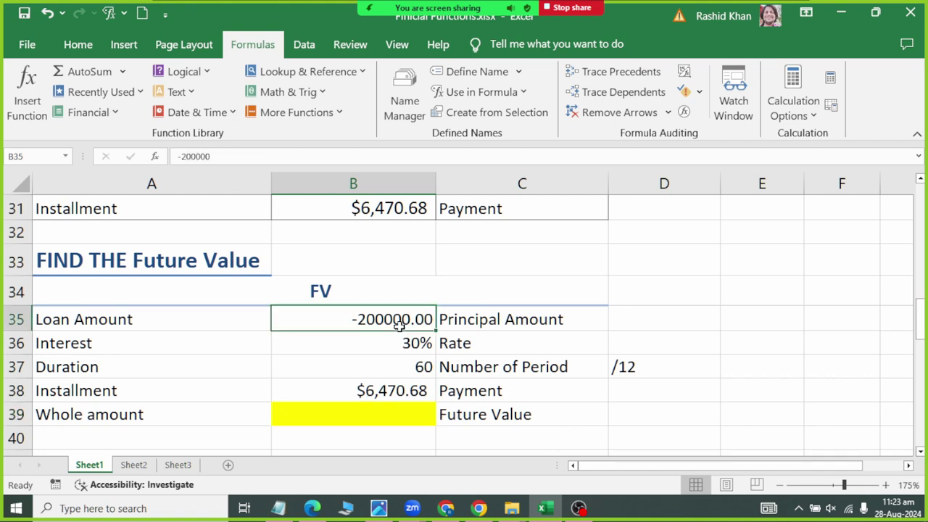
{"action": "left_click", "coordinate": [386, 392]}
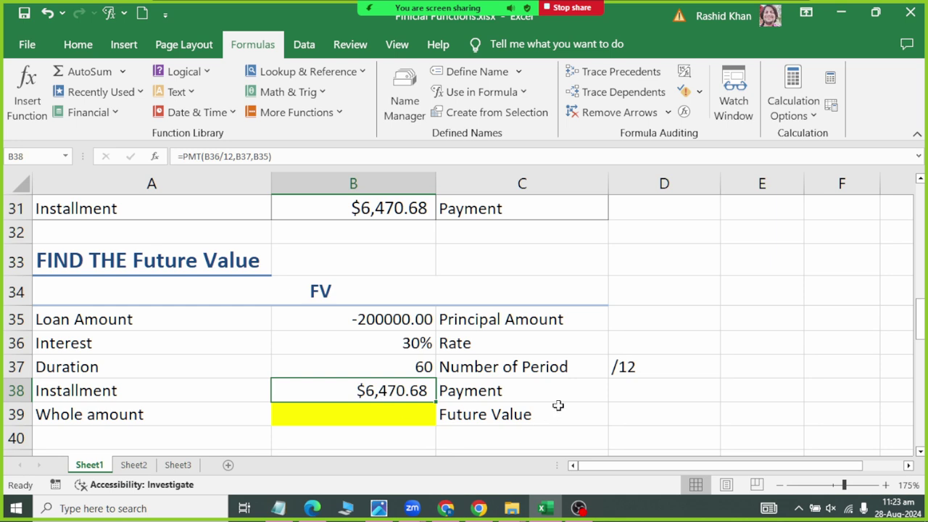
{"action": "left_click", "coordinate": [420, 348]}
{"action": "left_click", "coordinate": [415, 369]}
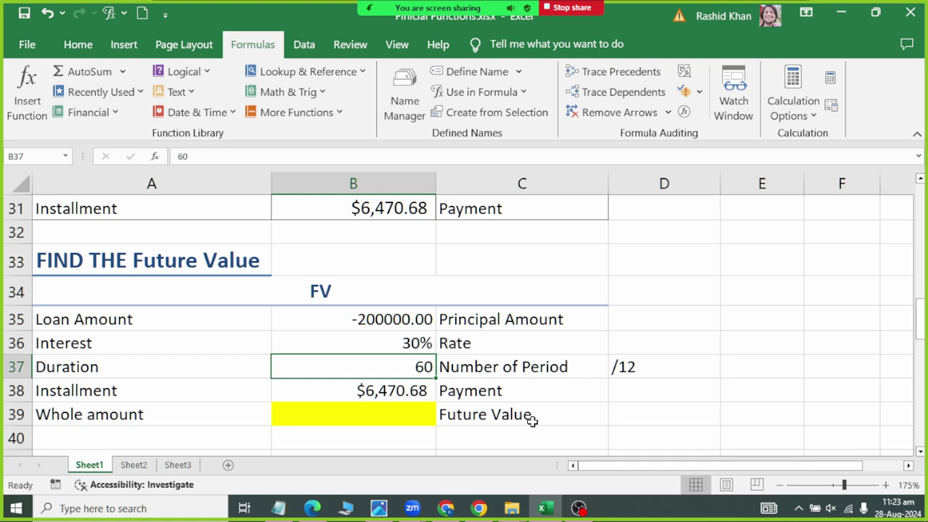
{"action": "left_click", "coordinate": [389, 415]}
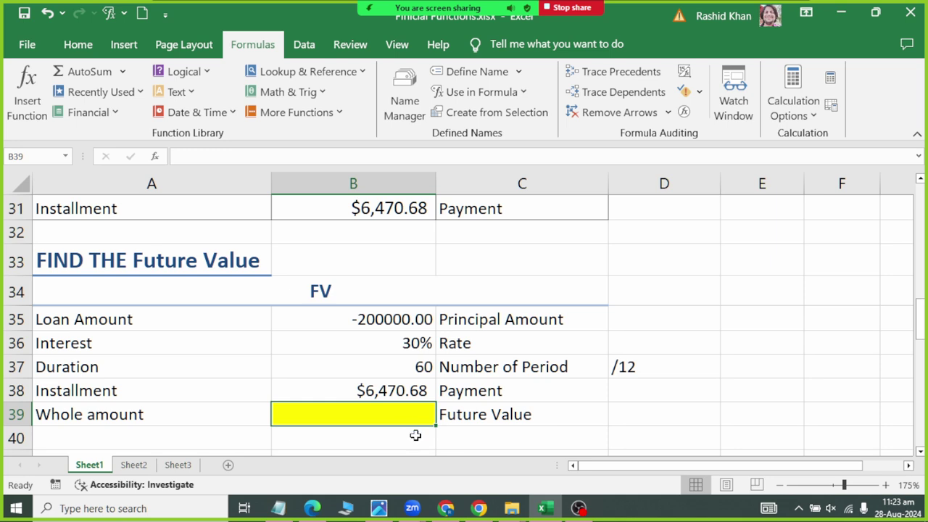
- Insert the FV function from the Financial list into the Whole amount cell B39
{"action": "left_click", "coordinate": [92, 113]}
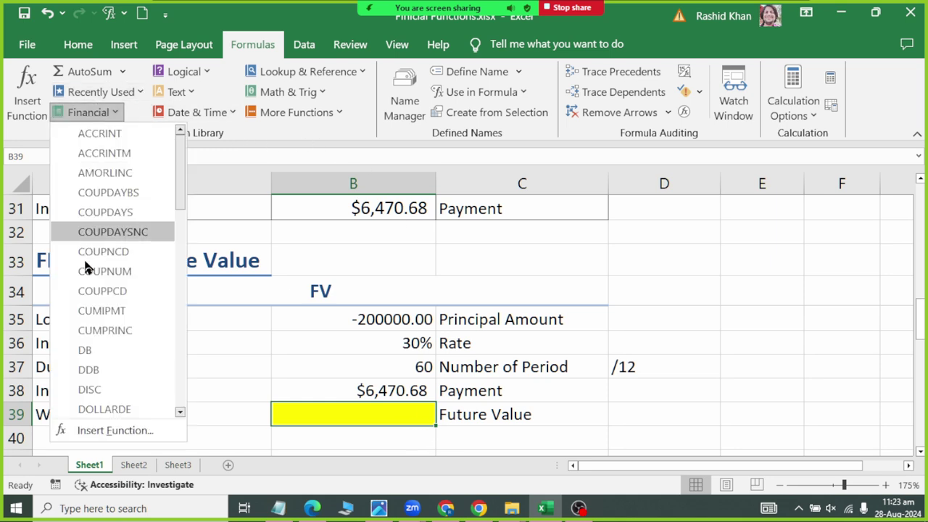
{"action": "scroll", "coordinate": [130, 383], "scroll_direction": "down", "scroll_amount": 4}
{"action": "scroll", "coordinate": [132, 390], "scroll_direction": "down", "scroll_amount": 2}
{"action": "scroll", "coordinate": [133, 390], "scroll_direction": "up", "scroll_amount": 6}
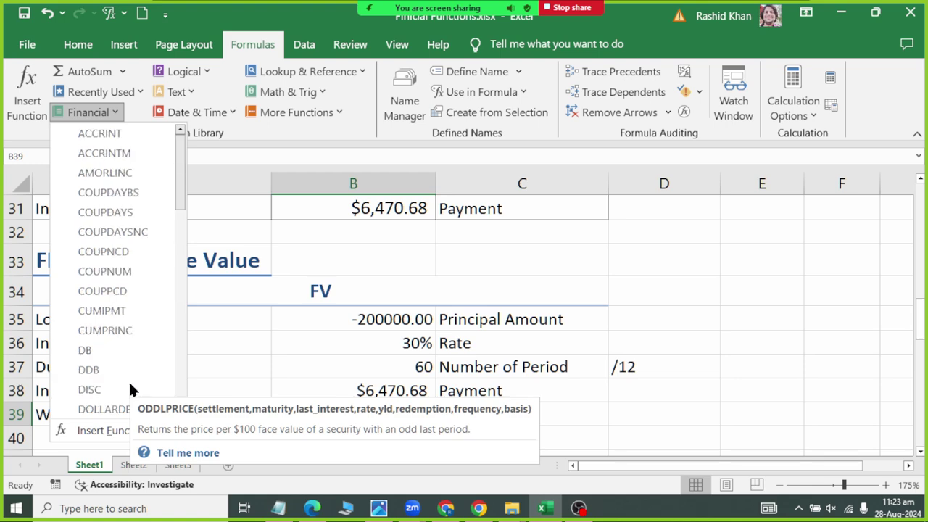
{"action": "scroll", "coordinate": [133, 390], "scroll_direction": "down", "scroll_amount": 2}
{"action": "scroll", "coordinate": [133, 388], "scroll_direction": "down", "scroll_amount": 2}
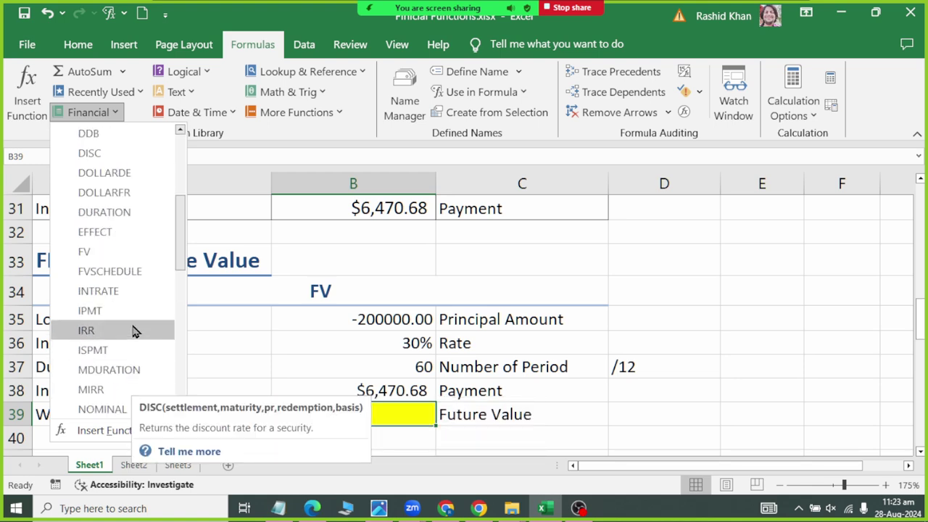
{"action": "left_click", "coordinate": [138, 258]}
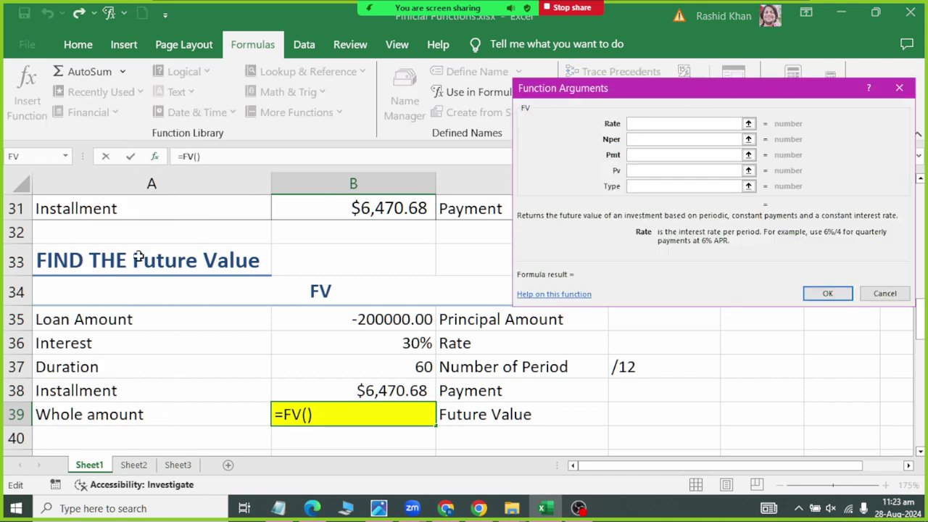
- Set the FV arguments to Rate B36, Nper B37/12, Pmt B38, Pv B35, giving $684,071.00
{"action": "left_click", "coordinate": [292, 347]}
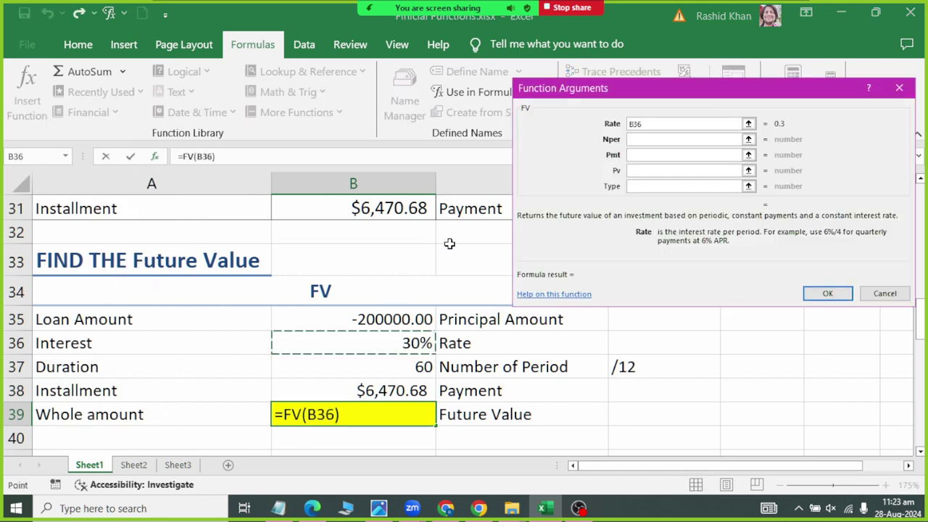
{"action": "left_click", "coordinate": [683, 139]}
{"action": "left_click", "coordinate": [409, 370]}
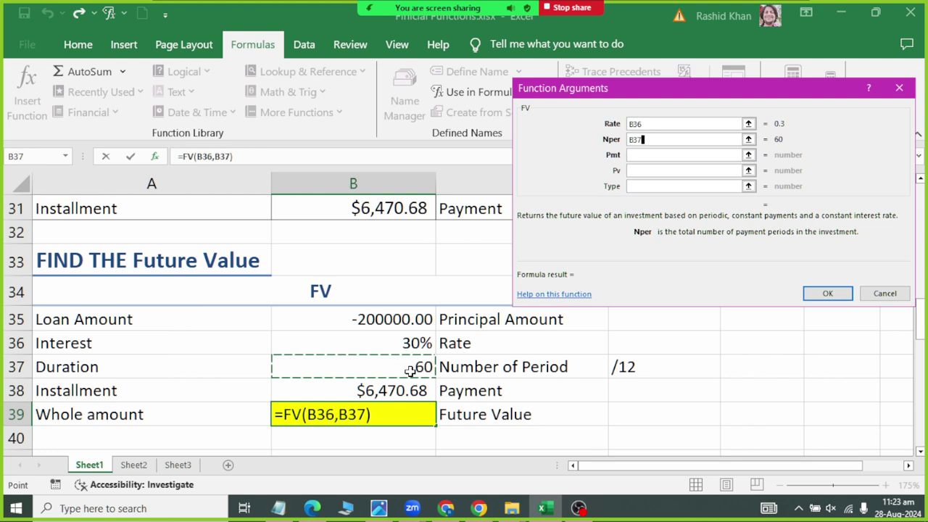
{"action": "left_click", "coordinate": [682, 155]}
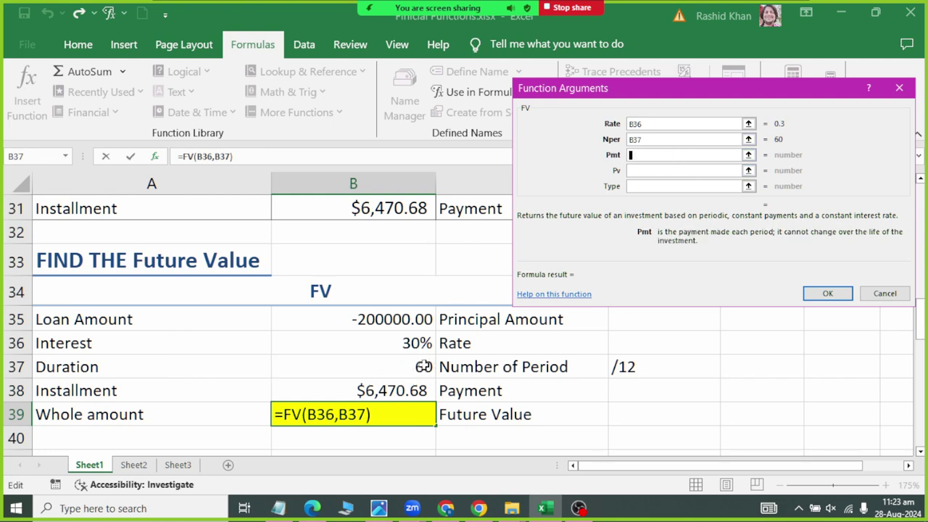
{"action": "left_click", "coordinate": [394, 390]}
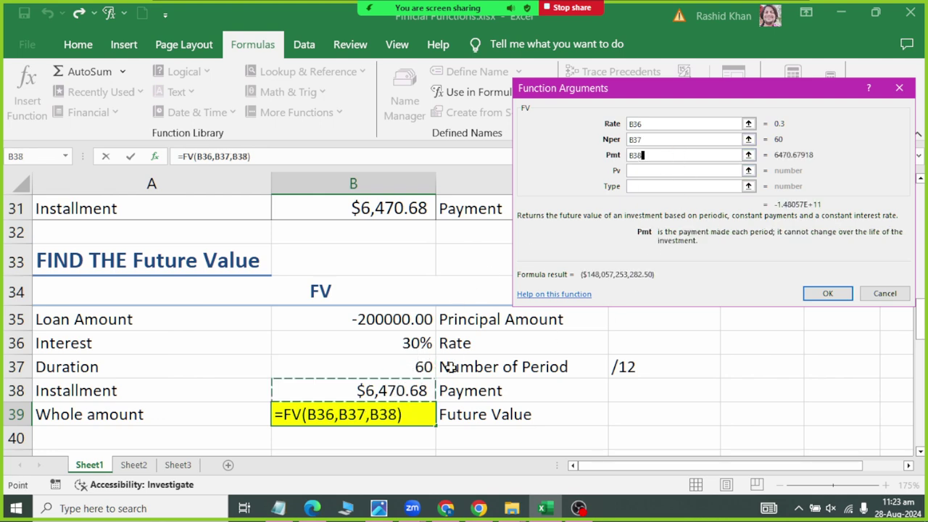
{"action": "left_click", "coordinate": [660, 170]}
{"action": "left_click", "coordinate": [408, 320]}
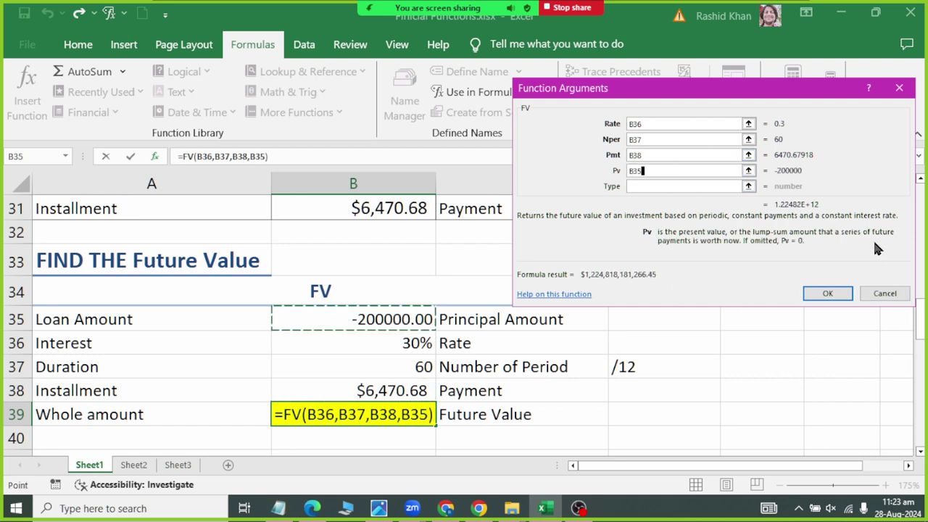
{"action": "left_click", "coordinate": [687, 140]}
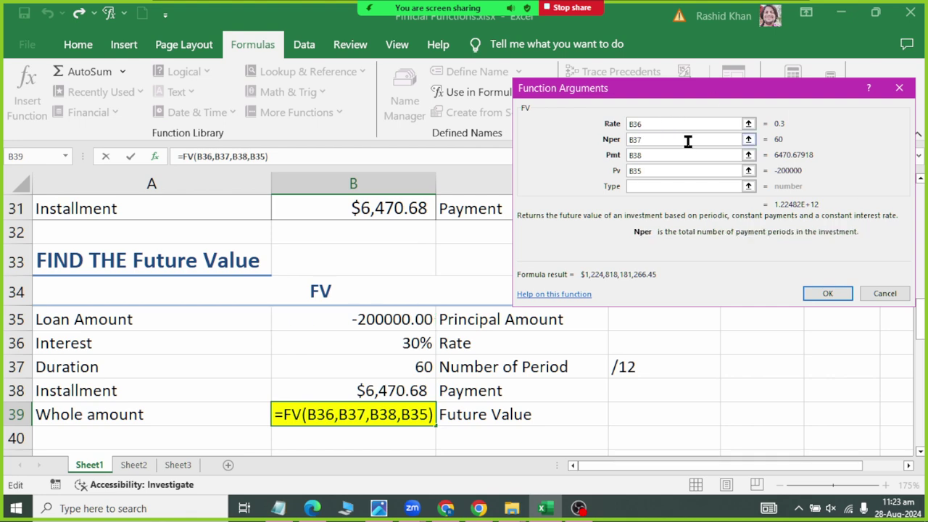
{"action": "type", "text": "/12"}
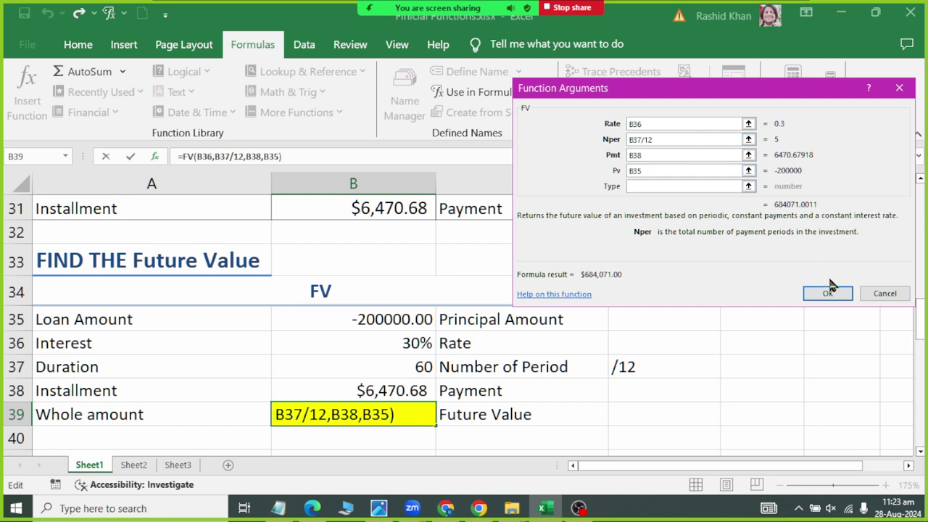
{"action": "left_click", "coordinate": [831, 295]}
{"action": "left_click", "coordinate": [831, 294]}
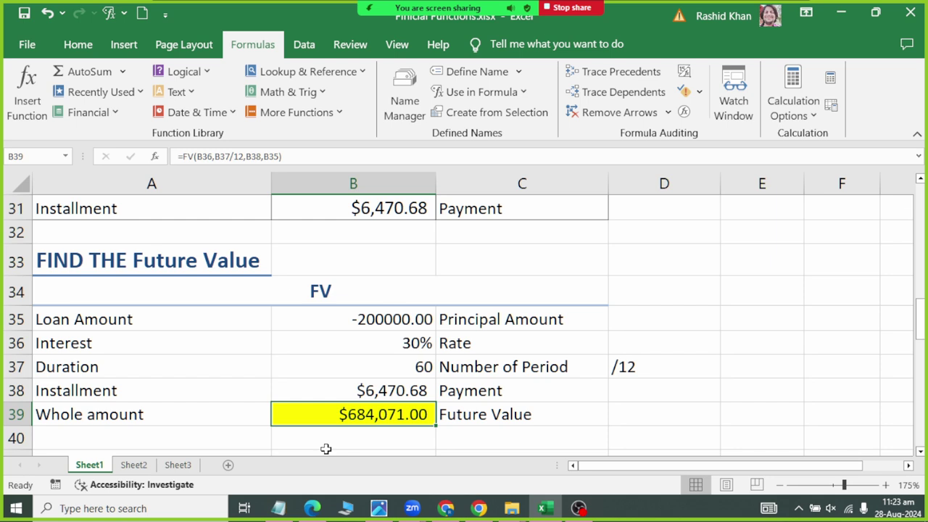
- Change the loan amount in B35 to -500000 and the interest rate in B36 to 35%
{"action": "left_click", "coordinate": [392, 319]}
{"action": "left_click", "coordinate": [393, 386]}
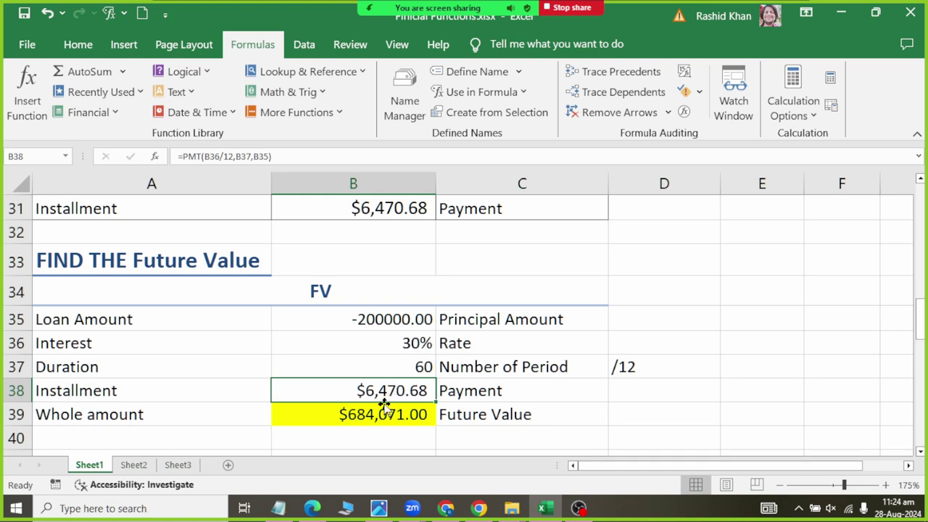
{"action": "left_click", "coordinate": [397, 312]}
{"action": "type", "text": "-50"}
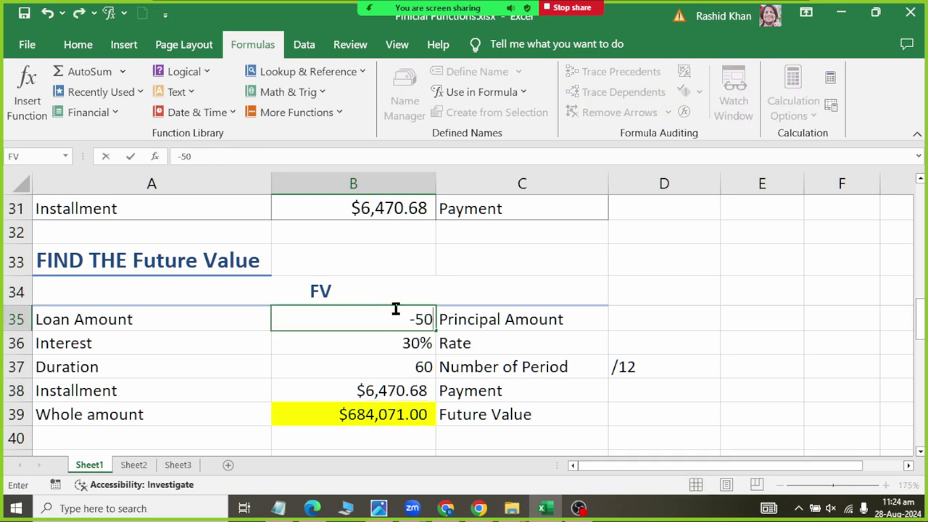
{"action": "type", "text": "000"}
{"action": "type", "text": "0"}
{"action": "key", "text": "Return"}
{"action": "type", "text": "3"}
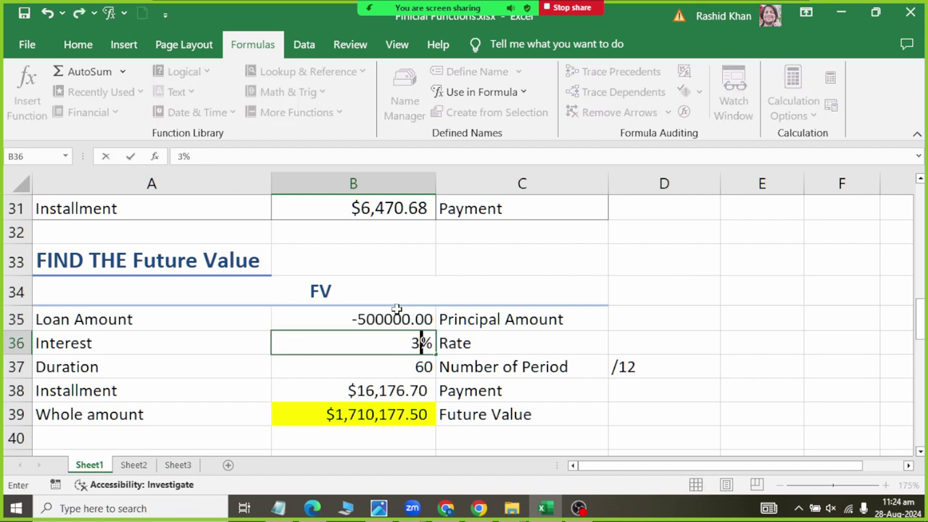
{"action": "type", "text": "5"}
{"action": "key", "text": "Return"}
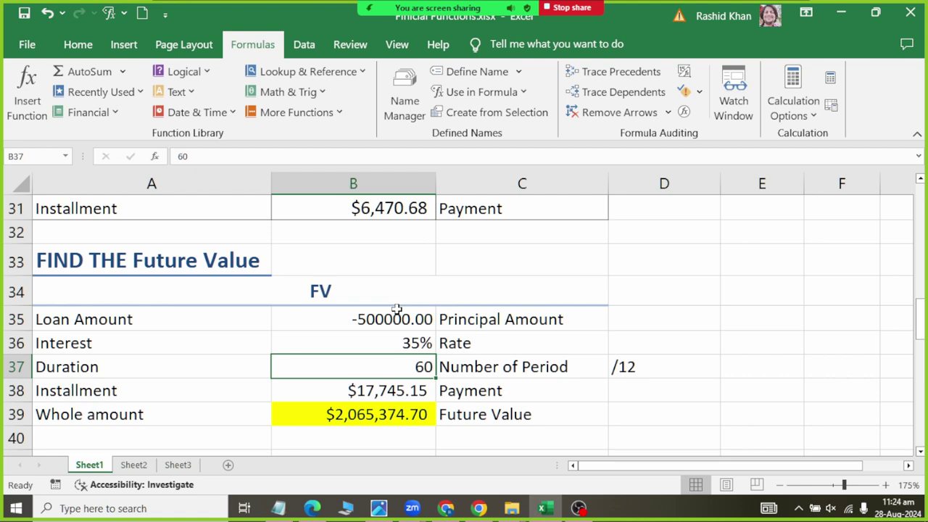
- Try durations of 24, 36 and 48 in B37, settle on 60, and review the B38 and B39 results
{"action": "type", "text": "24"}
{"action": "key", "text": "Return"}
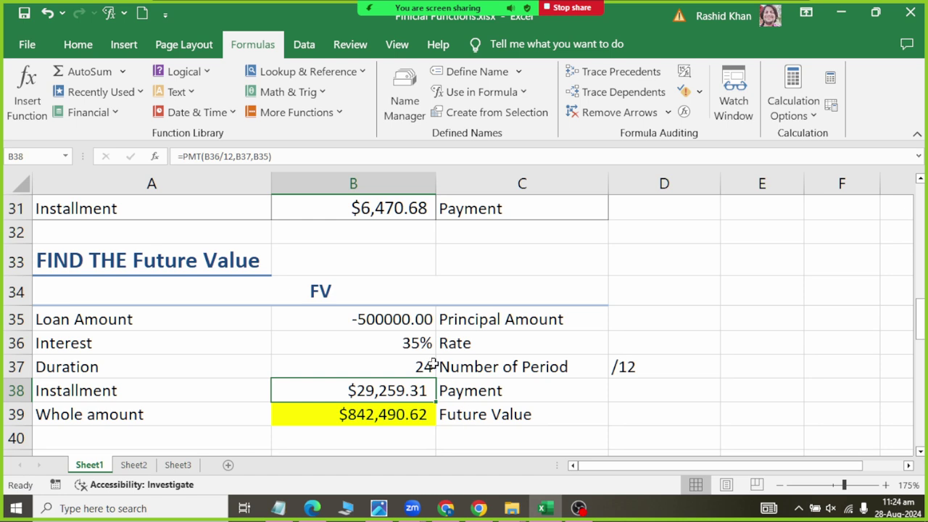
{"action": "left_click", "coordinate": [409, 369]}
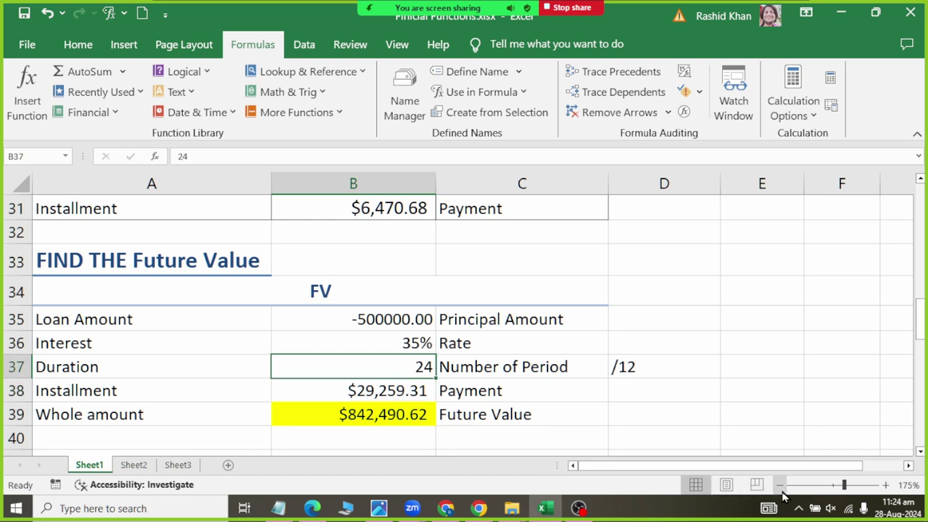
{"action": "type", "text": "36"}
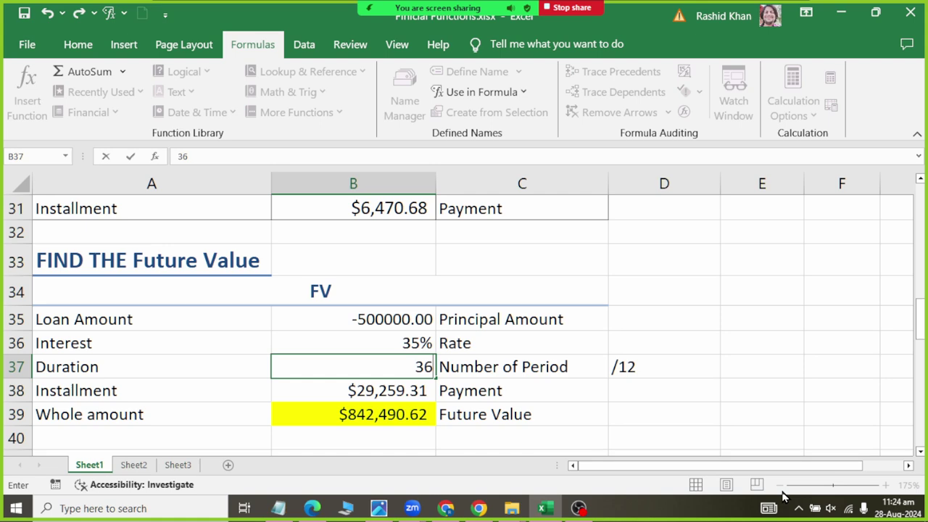
{"action": "key", "text": "Return"}
{"action": "key", "text": "Up"}
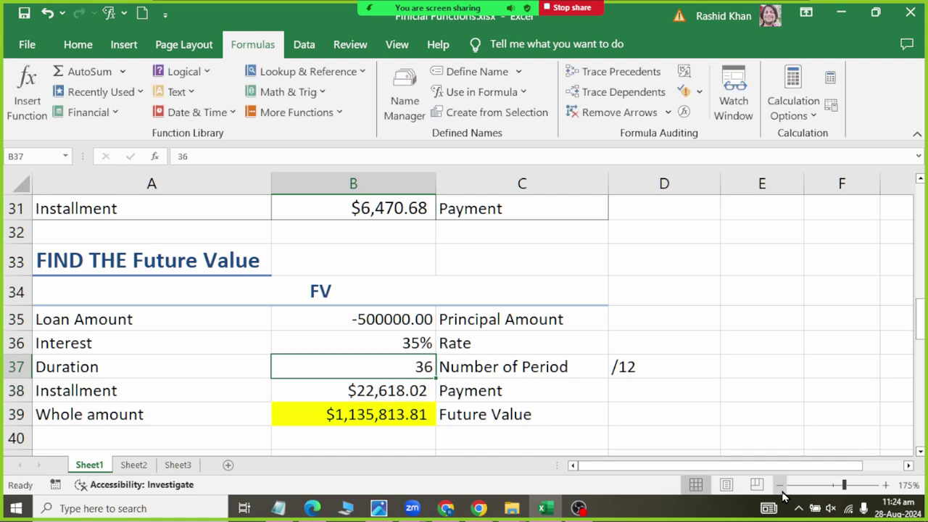
{"action": "type", "text": "48"}
{"action": "key", "text": "Return"}
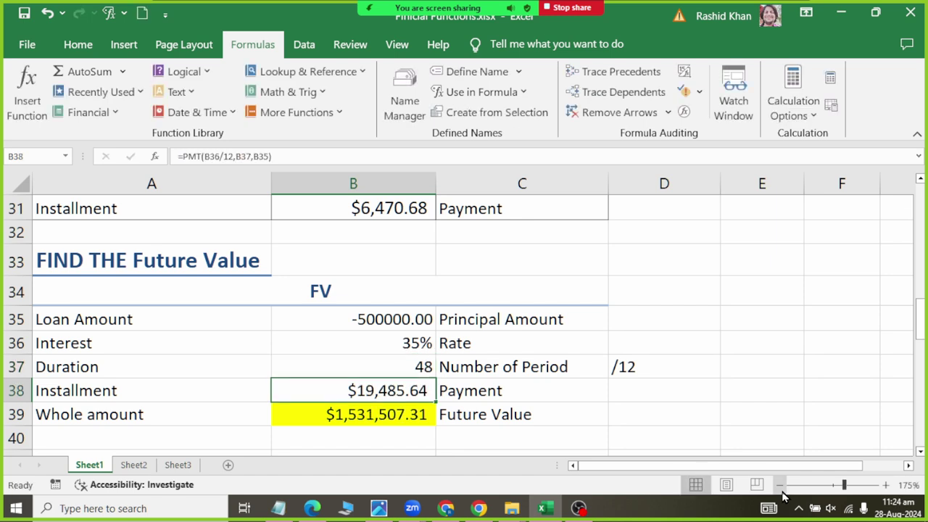
{"action": "key", "text": "Up"}
{"action": "type", "text": "60"}
{"action": "key", "text": "Return"}
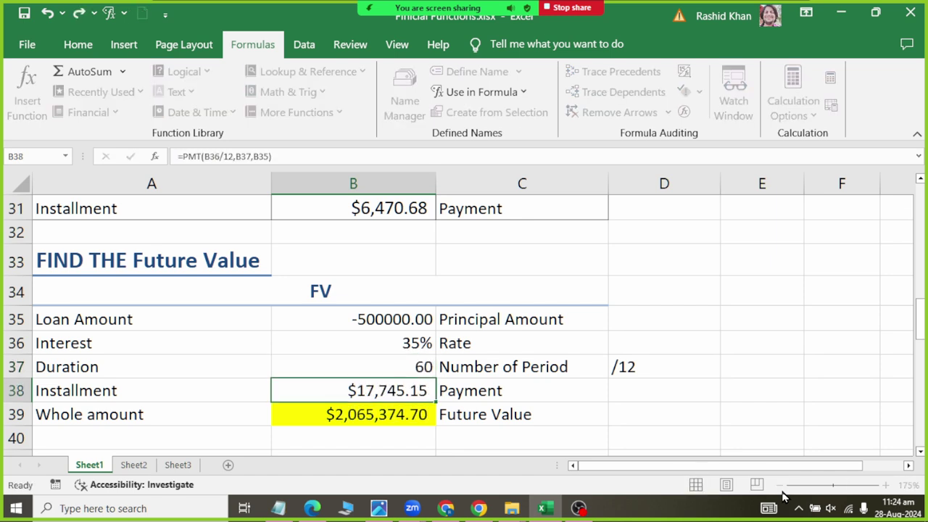
{"action": "left_click", "coordinate": [393, 371]}
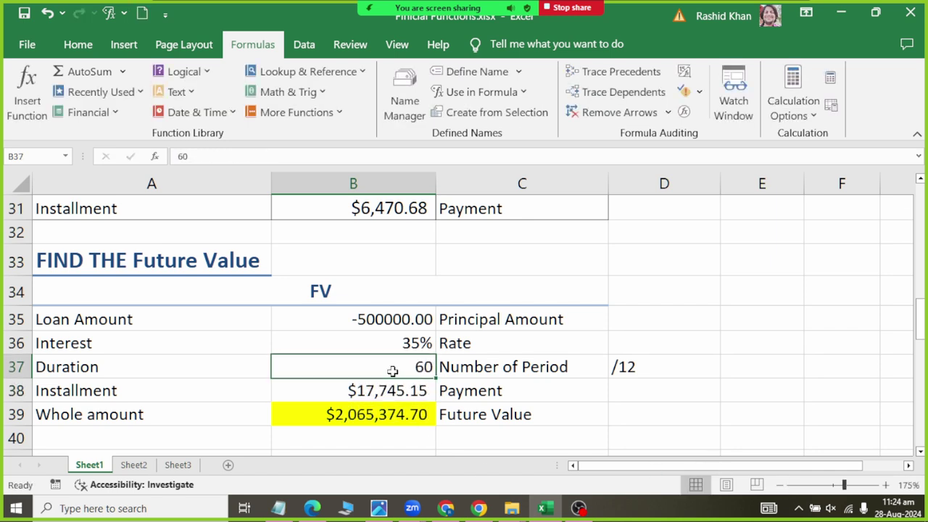
{"action": "left_click", "coordinate": [373, 389]}
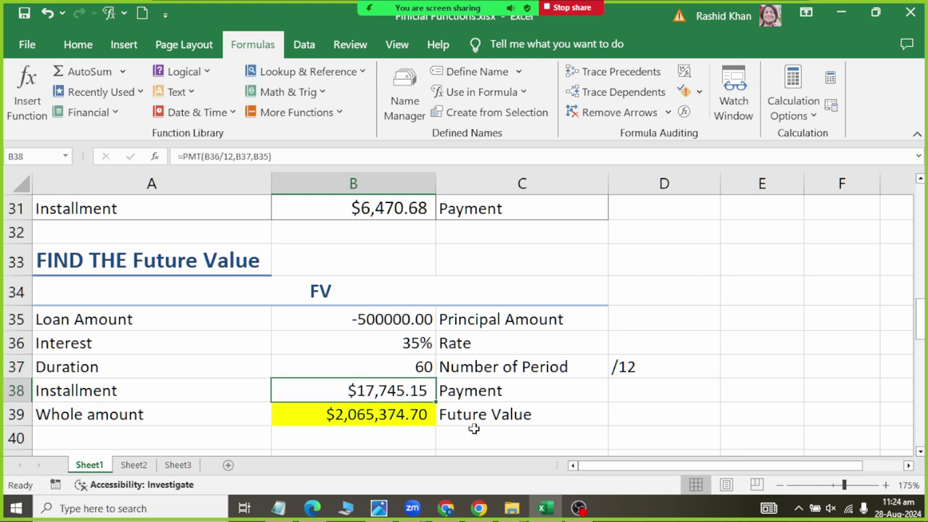
{"action": "left_click", "coordinate": [303, 419]}
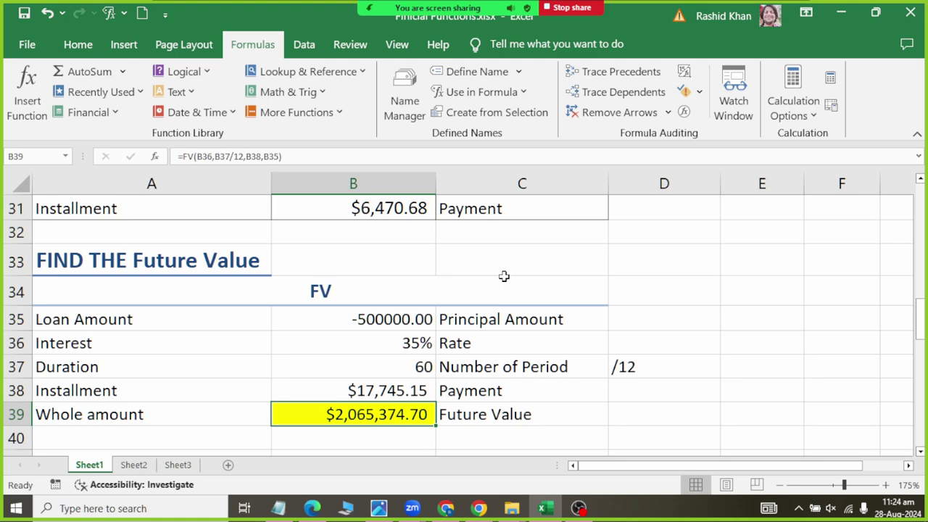
- Clear the Installment, Interest Amount, Principal Payment and Future Value results in B66:B69 of the PPMT table
{"action": "scroll", "coordinate": [504, 277], "scroll_direction": "down", "scroll_amount": 2}
{"action": "scroll", "coordinate": [504, 276], "scroll_direction": "down", "scroll_amount": 2}
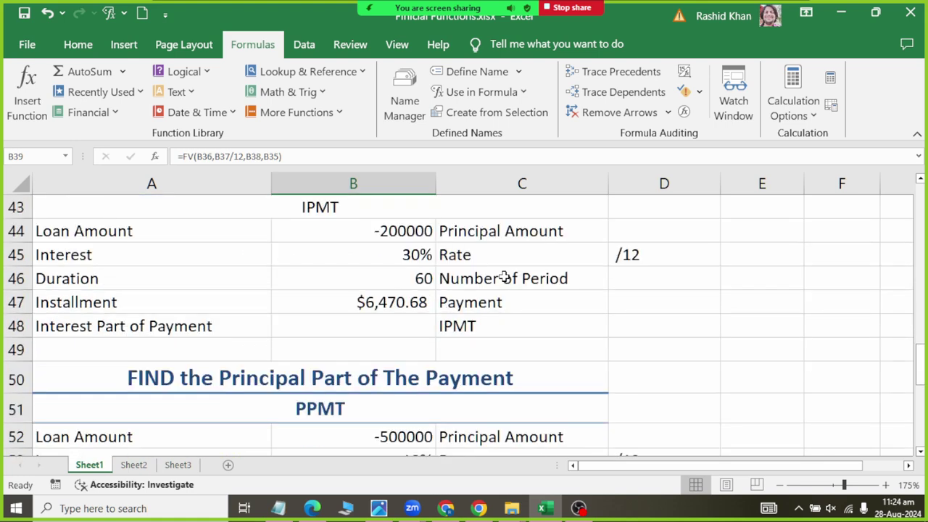
{"action": "scroll", "coordinate": [504, 276], "scroll_direction": "down", "scroll_amount": 2}
{"action": "scroll", "coordinate": [504, 276], "scroll_direction": "down", "scroll_amount": 1}
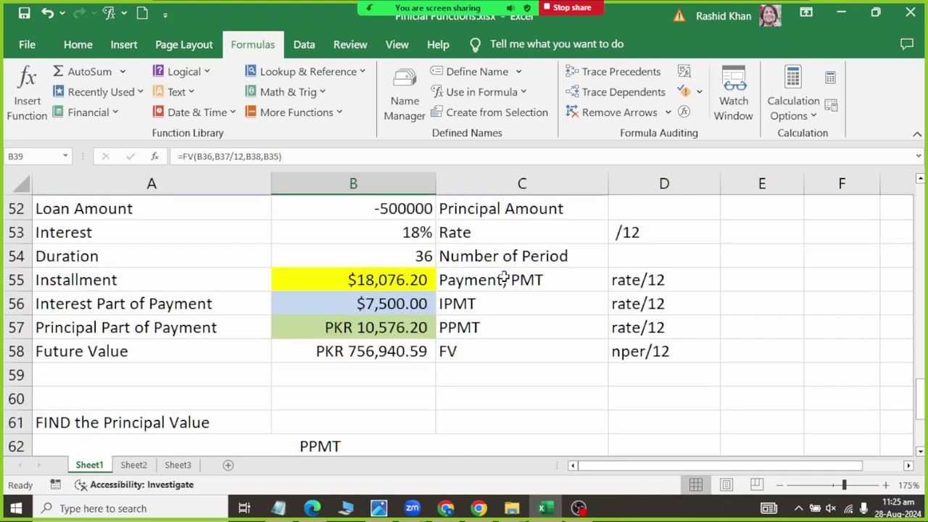
{"action": "scroll", "coordinate": [504, 278], "scroll_direction": "down", "scroll_amount": 1}
{"action": "scroll", "coordinate": [504, 276], "scroll_direction": "down", "scroll_amount": 1}
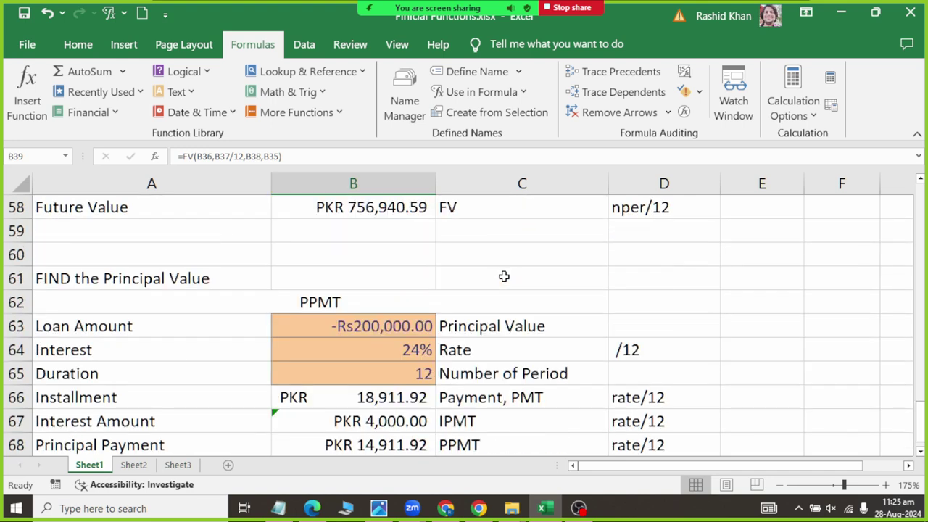
{"action": "scroll", "coordinate": [504, 276], "scroll_direction": "down", "scroll_amount": 1}
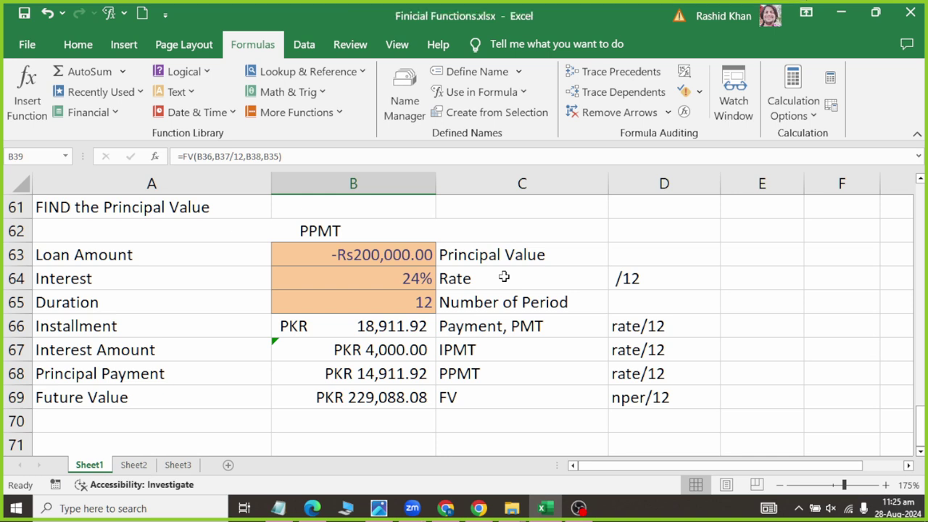
{"action": "left_click_drag", "start_coordinate": [360, 333], "coordinate": [357, 421]}
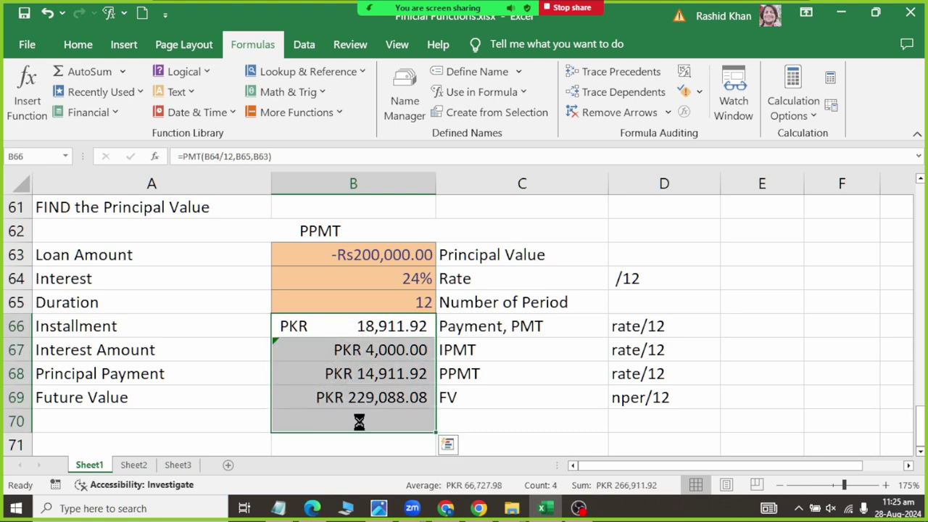
{"action": "key", "text": "Delete"}
{"action": "left_click", "coordinate": [412, 250]}
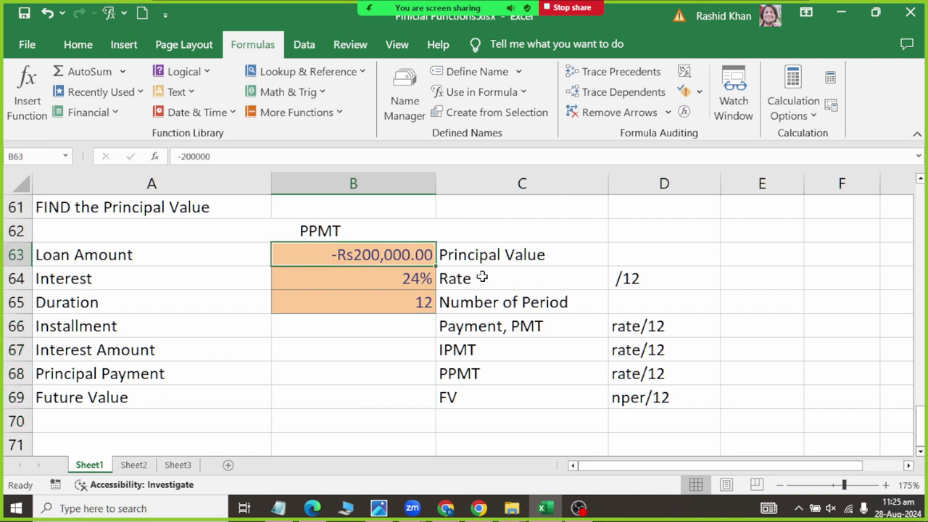
- Insert the PMT function from Recently Used into the installment cell B66
{"action": "left_click", "coordinate": [423, 276]}
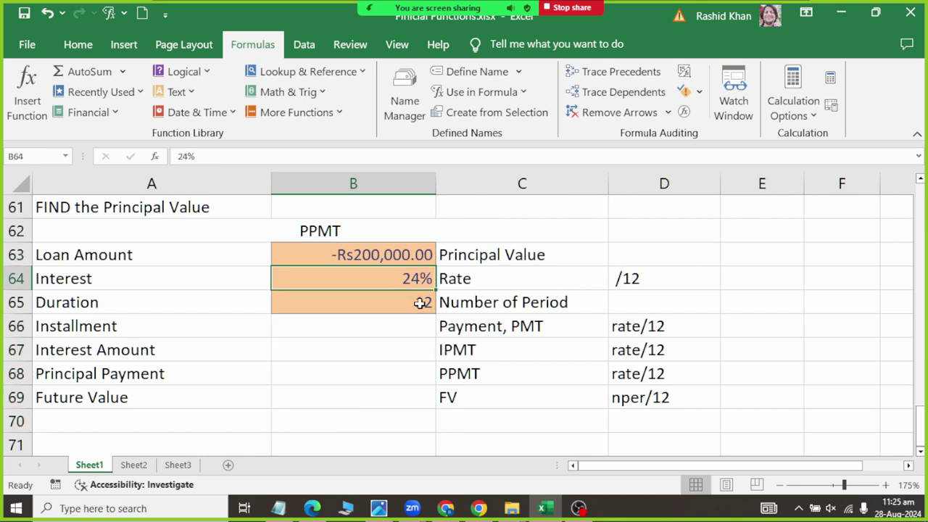
{"action": "left_click", "coordinate": [395, 300]}
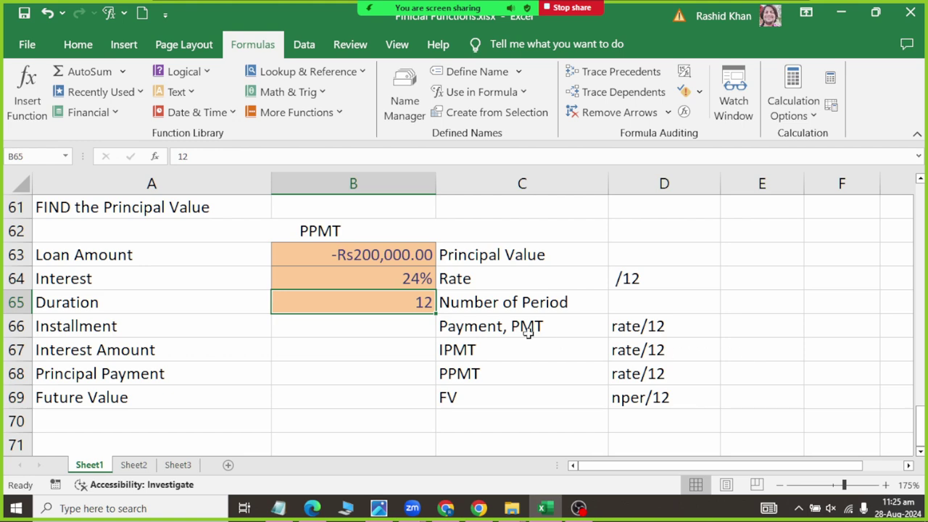
{"action": "left_click", "coordinate": [414, 322]}
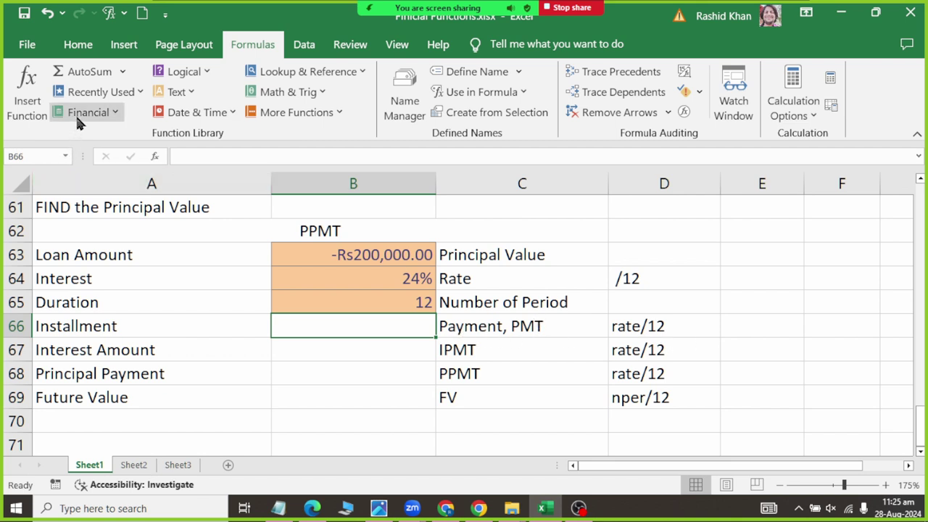
{"action": "left_click", "coordinate": [110, 95]}
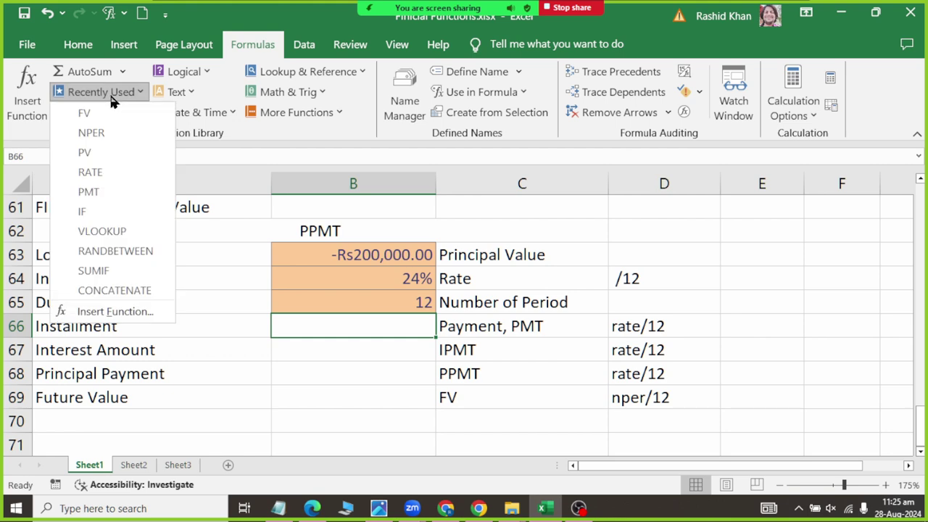
{"action": "left_click", "coordinate": [112, 192]}
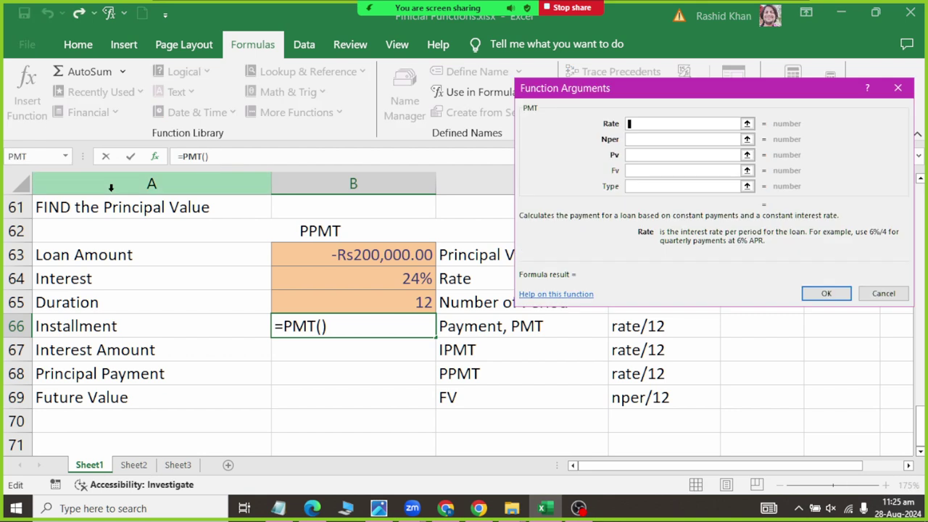
- Set the PMT arguments to Rate B64/12, Nper B65, Pv B63, giving PKR 18,911.92
{"action": "left_click", "coordinate": [335, 282]}
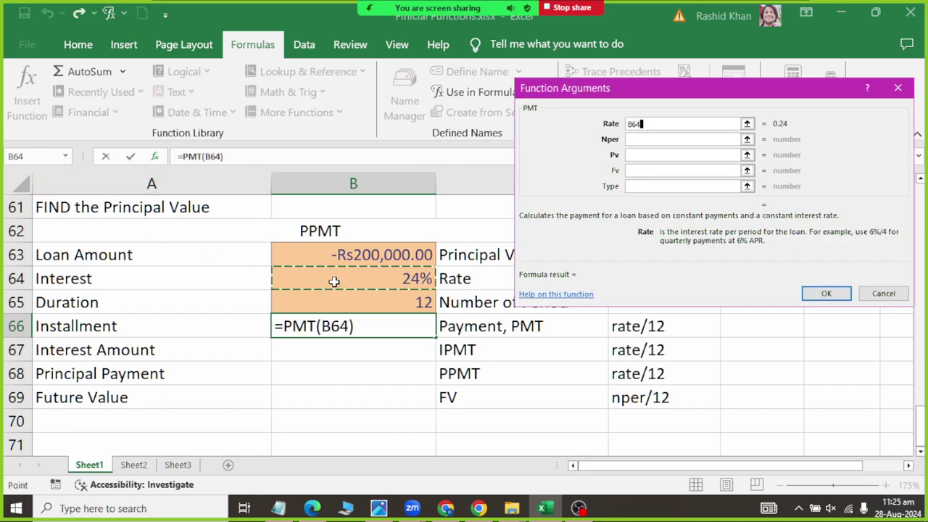
{"action": "left_click", "coordinate": [626, 141]}
{"action": "left_click", "coordinate": [422, 301]}
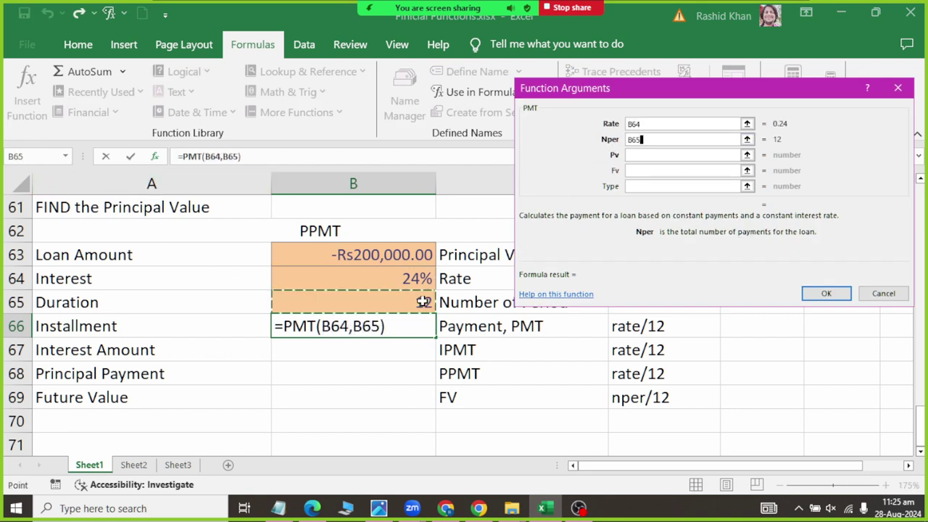
{"action": "left_click", "coordinate": [643, 154]}
{"action": "left_click", "coordinate": [356, 254]}
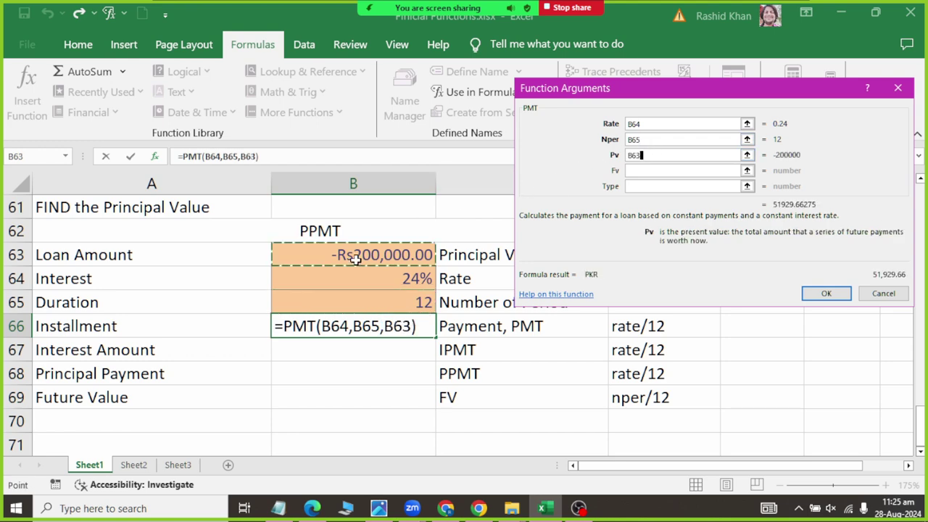
{"action": "left_click", "coordinate": [688, 124]}
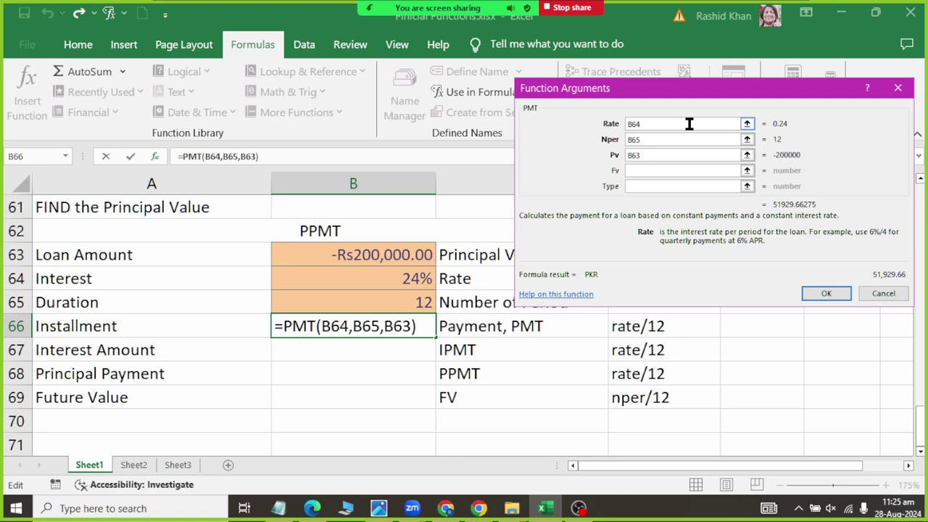
{"action": "type", "text": "/12"}
{"action": "key", "text": "Return"}
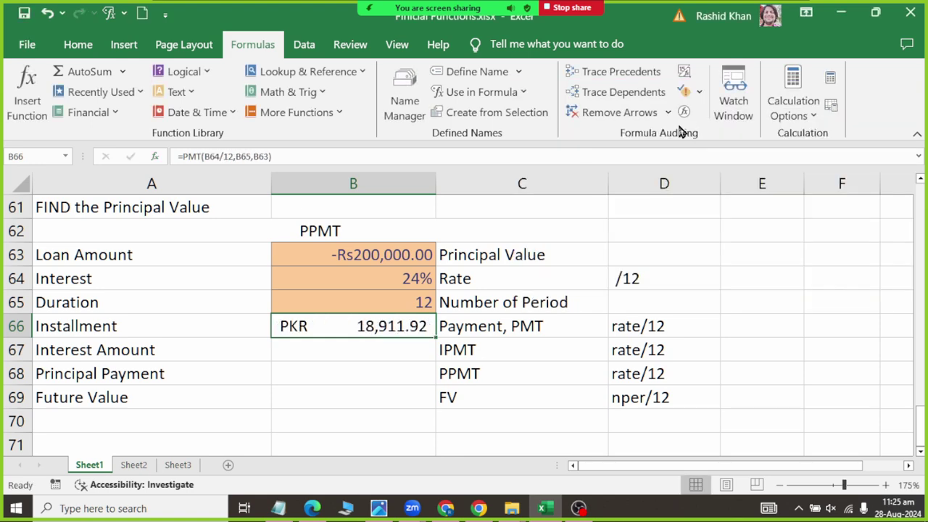
{"action": "left_click", "coordinate": [387, 364]}
- Insert the IPMT function from the Financial list into the interest amount cell B67
{"action": "left_click", "coordinate": [385, 349]}
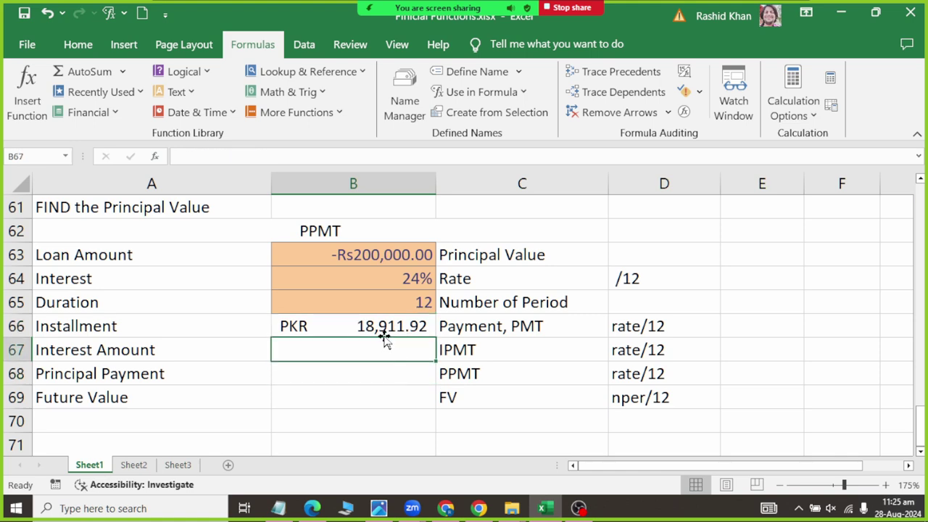
{"action": "left_click", "coordinate": [366, 327]}
{"action": "left_click", "coordinate": [407, 350]}
{"action": "left_click", "coordinate": [90, 113]}
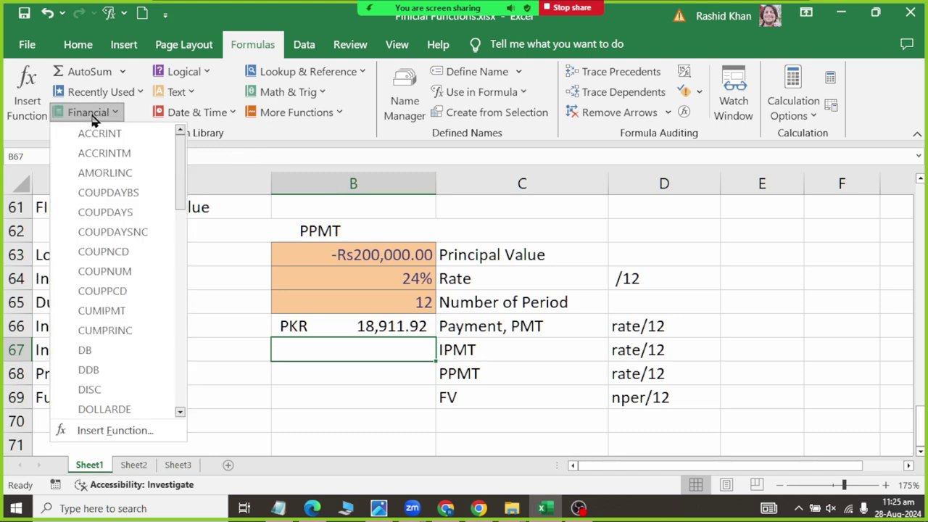
{"action": "mouse_move", "coordinate": [182, 205]}
{"action": "left_mouse_down"}
{"action": "mouse_move", "coordinate": [183, 397]}
{"action": "mouse_move", "coordinate": [189, 274]}
{"action": "left_mouse_up"}
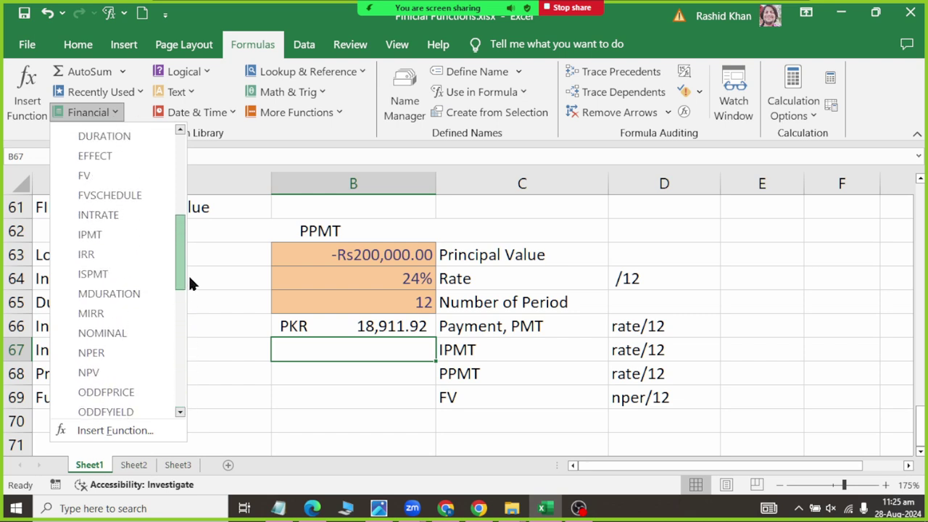
{"action": "left_click", "coordinate": [137, 235]}
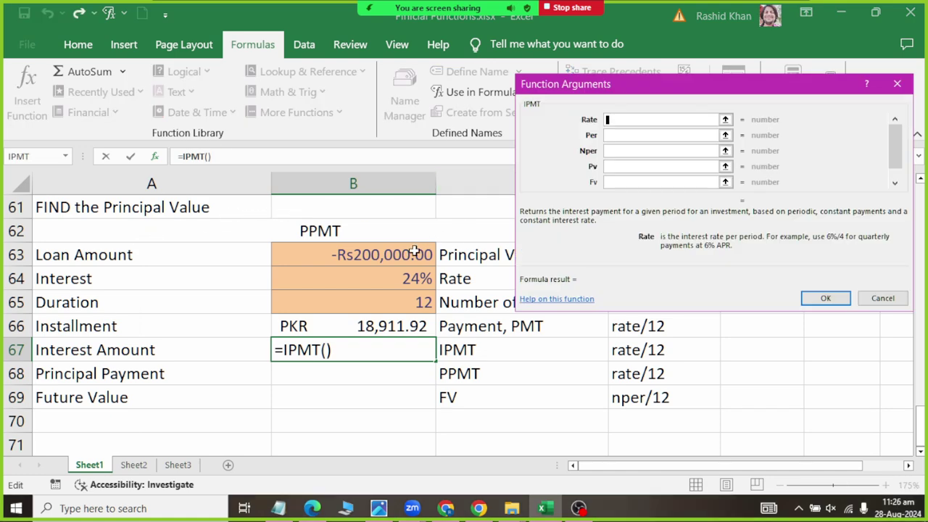
- Set the IPMT arguments to Rate B64/12, Per 1, Nper B65, Pv B63, giving PKR 4,000.00
{"action": "left_click", "coordinate": [417, 278]}
{"action": "left_click", "coordinate": [634, 149]}
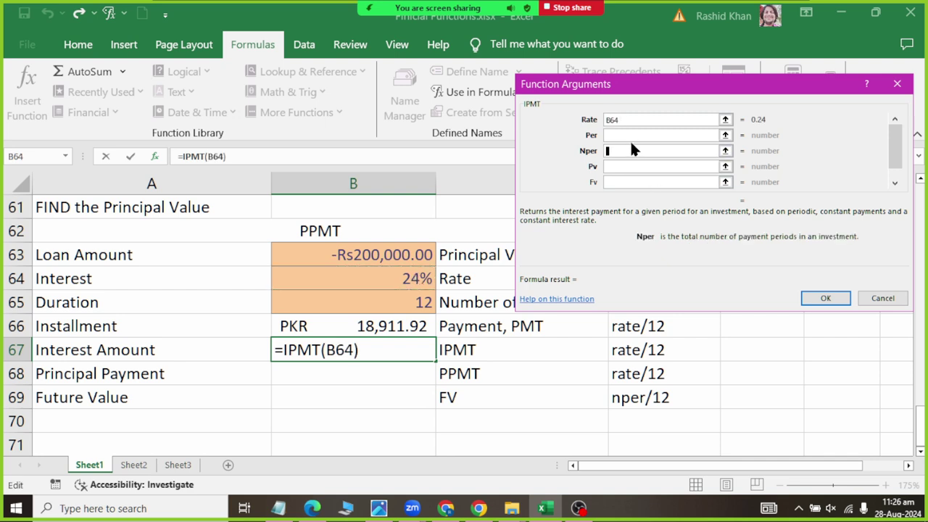
{"action": "left_click", "coordinate": [630, 139]}
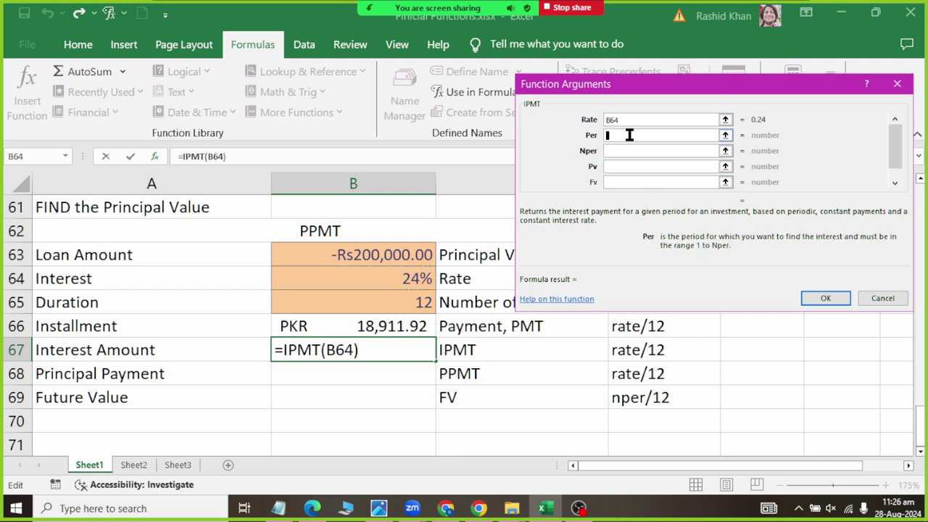
{"action": "type", "text": "1"}
{"action": "left_click", "coordinate": [630, 149]}
{"action": "left_click", "coordinate": [378, 299]}
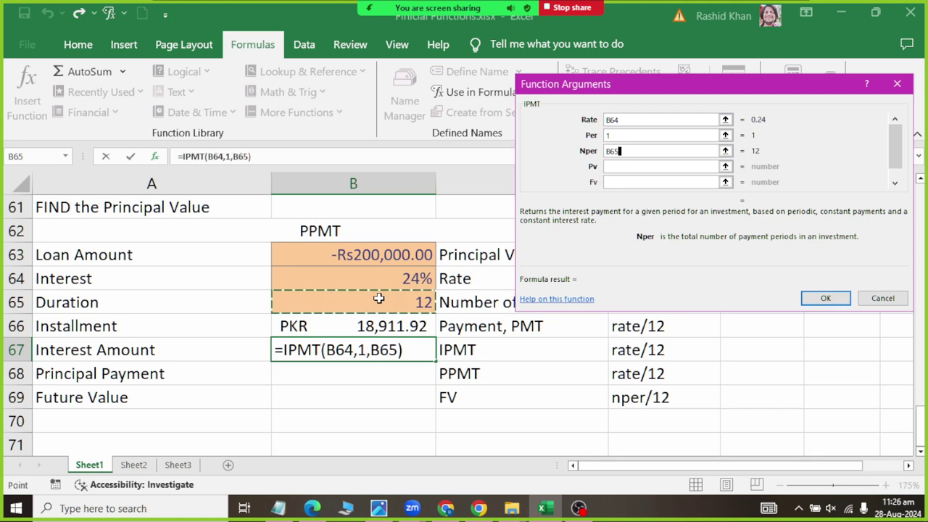
{"action": "left_click", "coordinate": [636, 166]}
{"action": "left_click", "coordinate": [357, 252]}
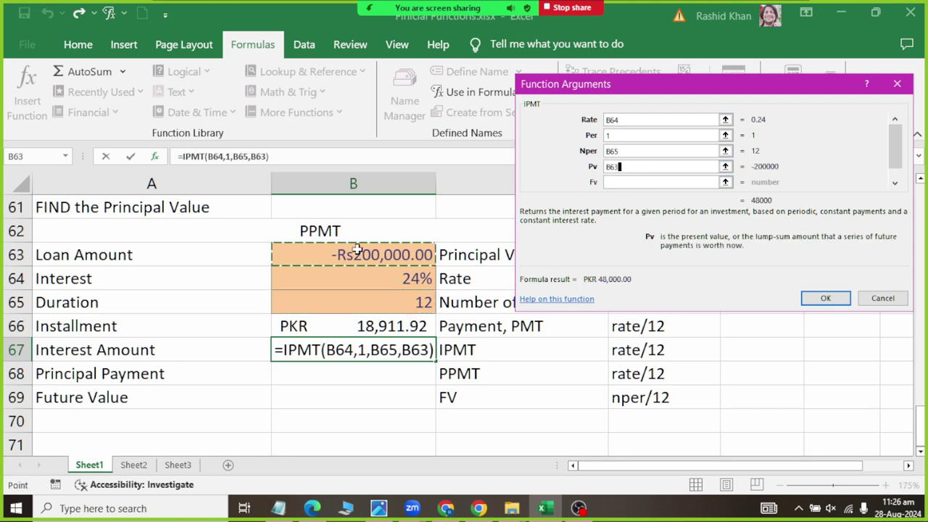
{"action": "left_click", "coordinate": [629, 120]}
{"action": "type", "text": "/"}
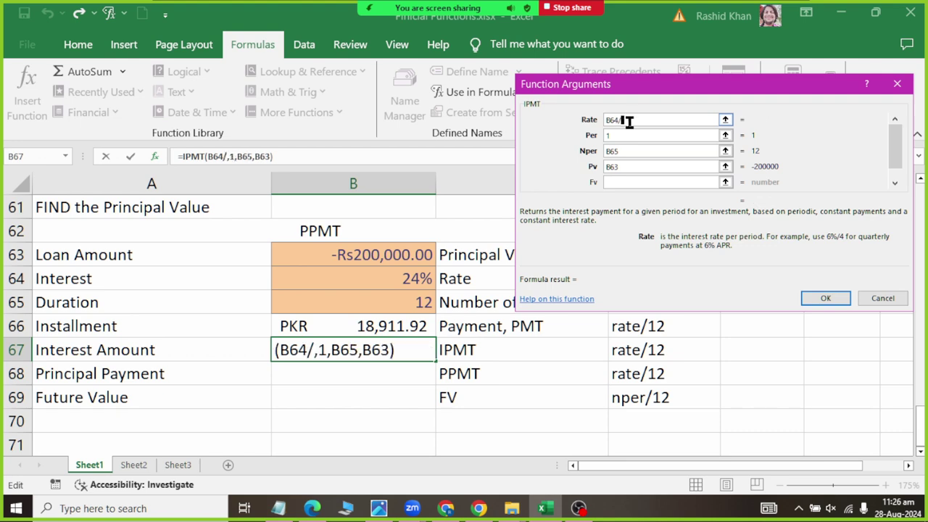
{"action": "type", "text": "12"}
{"action": "left_click", "coordinate": [821, 298]}
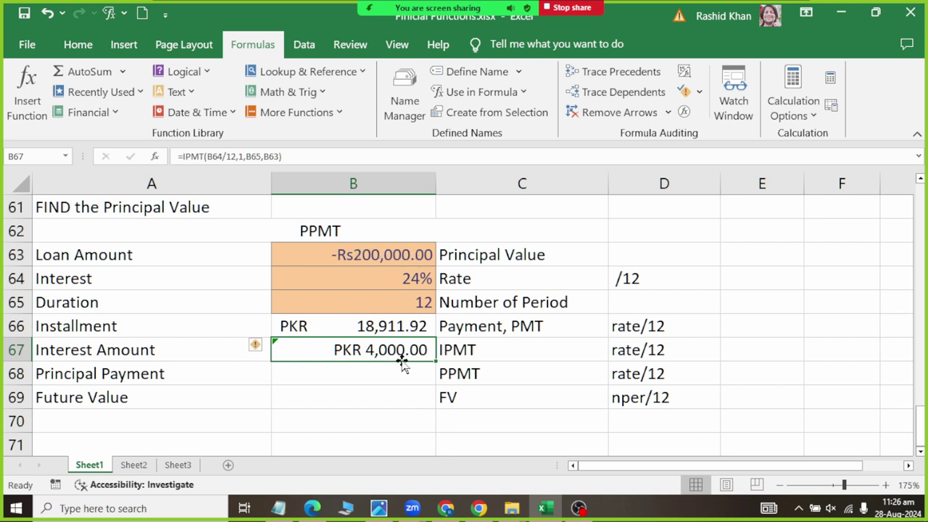
{"action": "left_click", "coordinate": [398, 378]}
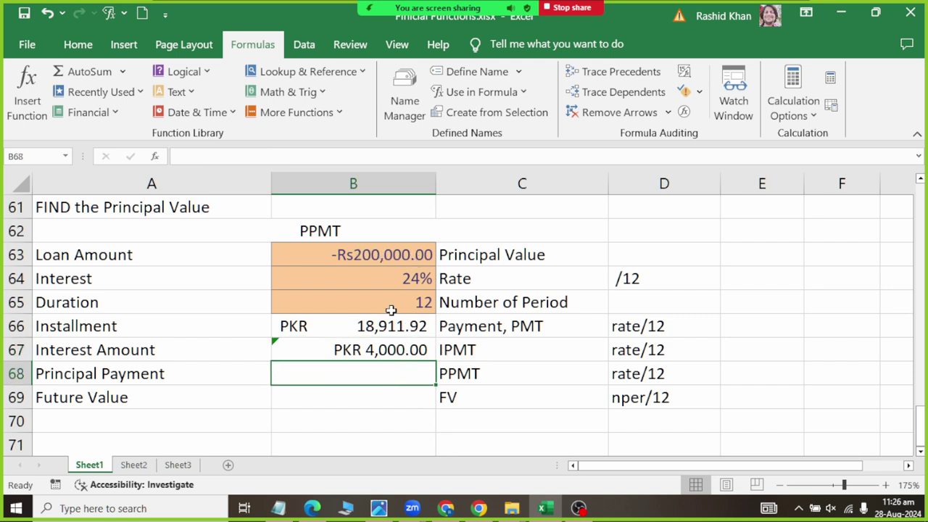
- Insert the PPMT function from the Financial list into the principal payment cell B68
{"action": "left_click", "coordinate": [90, 113]}
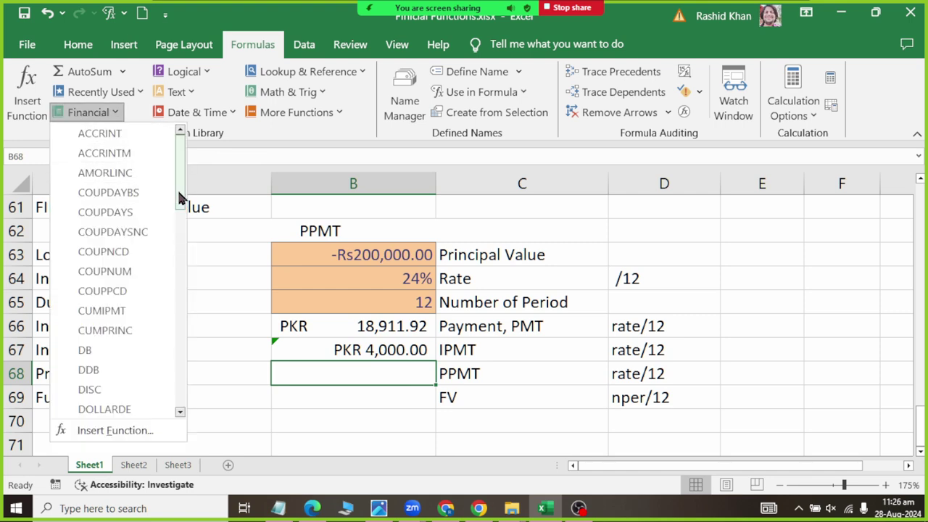
{"action": "mouse_move", "coordinate": [179, 195]}
{"action": "left_mouse_down"}
{"action": "mouse_move", "coordinate": [182, 365]}
{"action": "mouse_move", "coordinate": [182, 344]}
{"action": "left_mouse_up"}
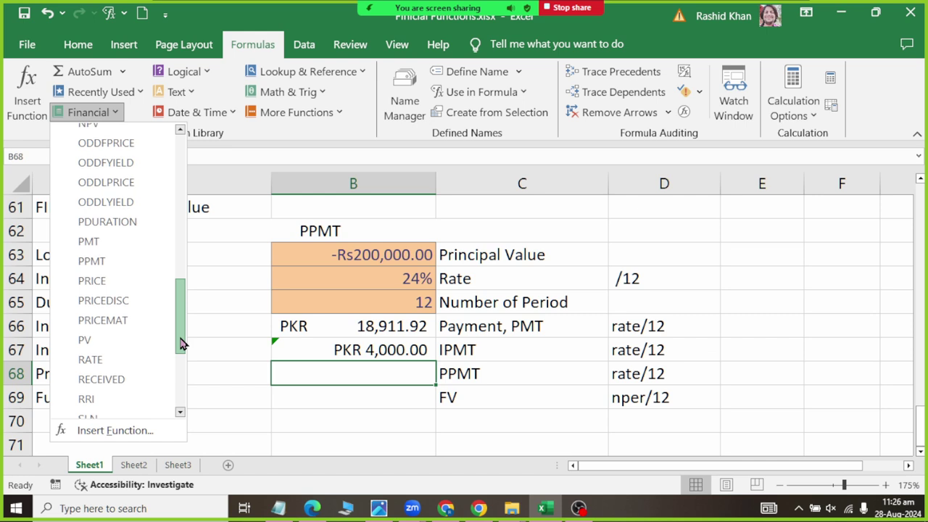
{"action": "left_click", "coordinate": [91, 261]}
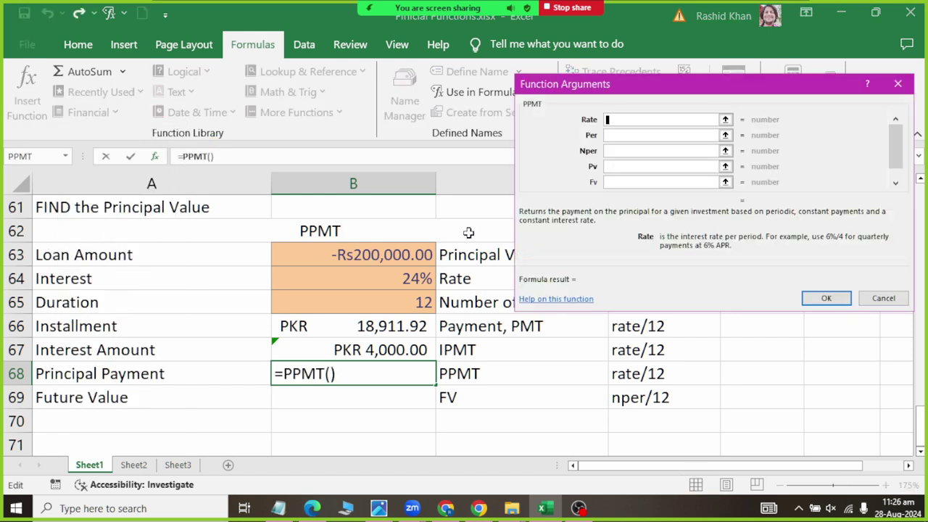
- Set the PPMT arguments to Rate B64/12, Per 1, Nper B65, Pv B63, then check the B67:B68 sum
{"action": "left_click", "coordinate": [384, 282]}
{"action": "left_click", "coordinate": [613, 134]}
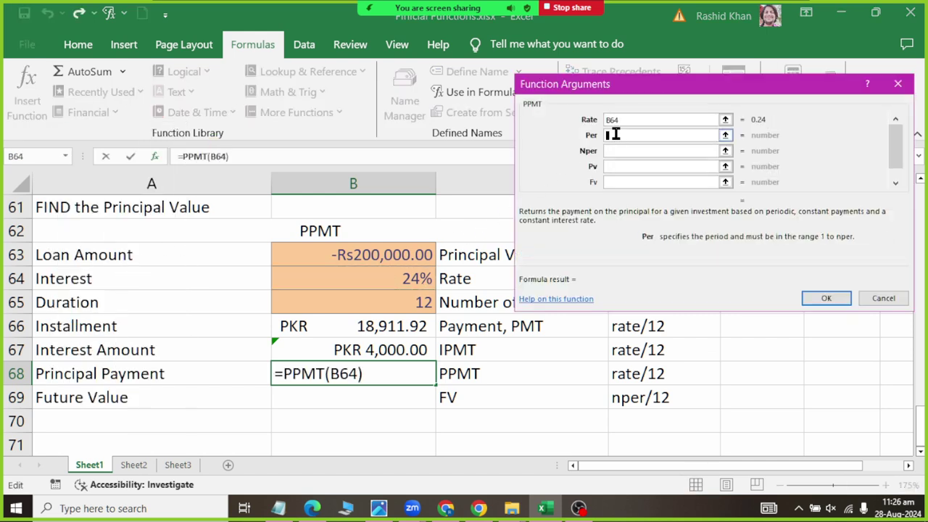
{"action": "type", "text": "1"}
{"action": "left_click", "coordinate": [619, 155]}
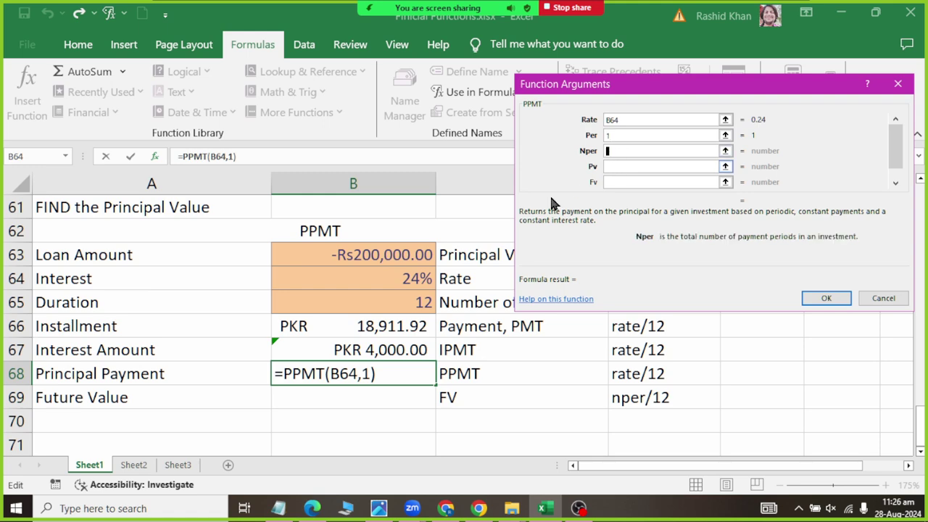
{"action": "left_click", "coordinate": [412, 299]}
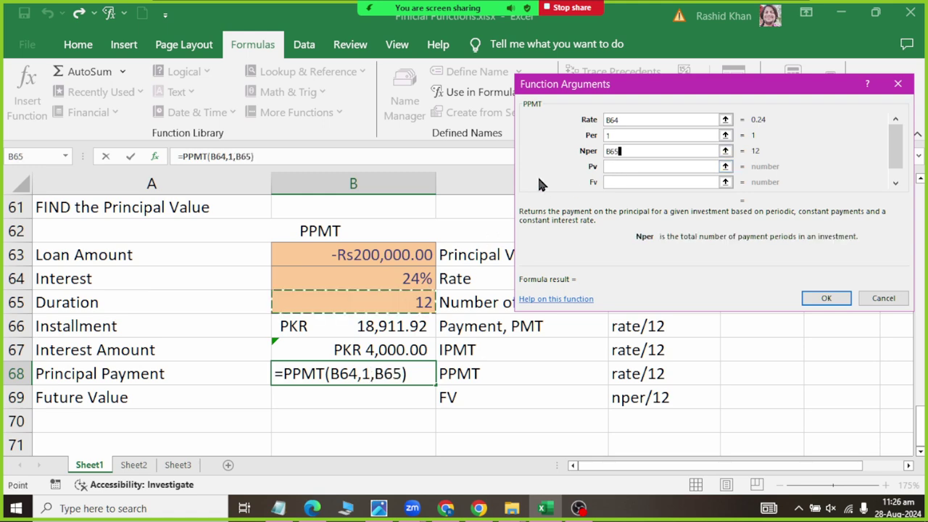
{"action": "left_click", "coordinate": [624, 169]}
{"action": "left_click", "coordinate": [383, 253]}
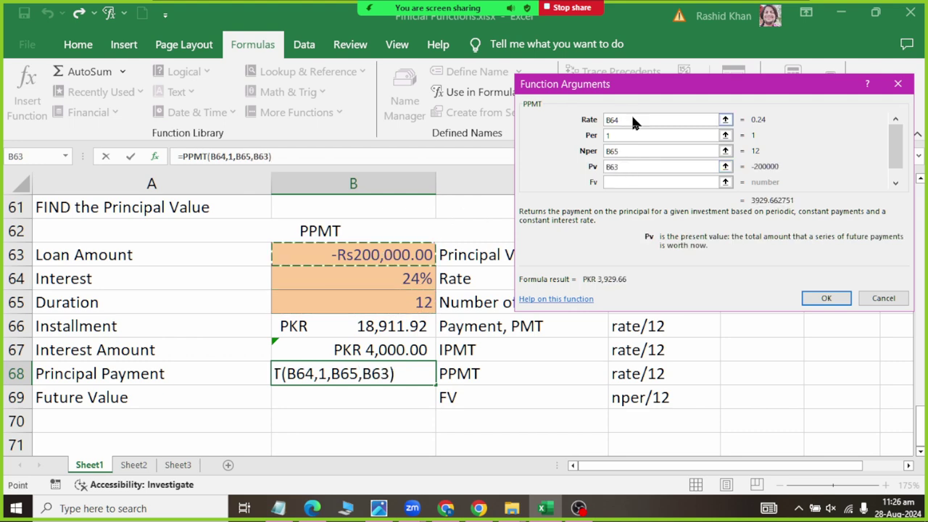
{"action": "left_click", "coordinate": [629, 120]}
{"action": "type", "text": "/1"}
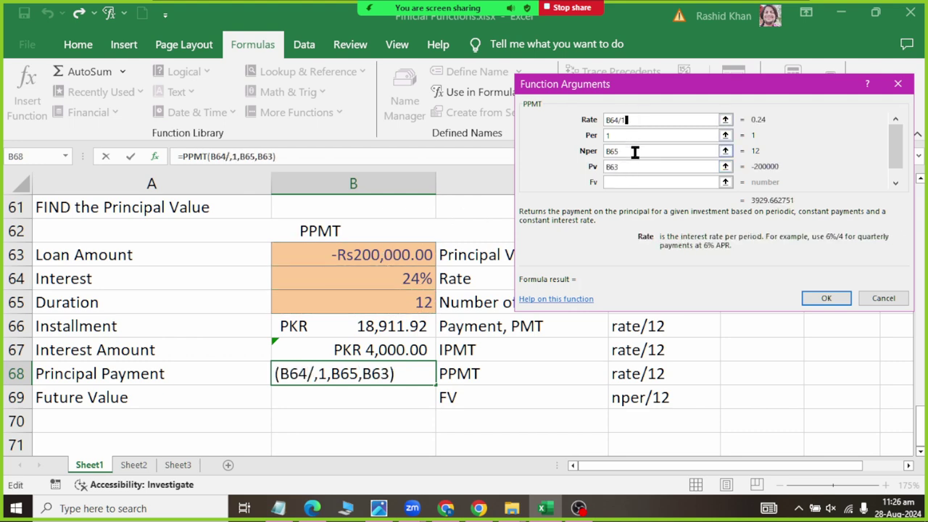
{"action": "type", "text": "2"}
{"action": "left_click", "coordinate": [813, 297]}
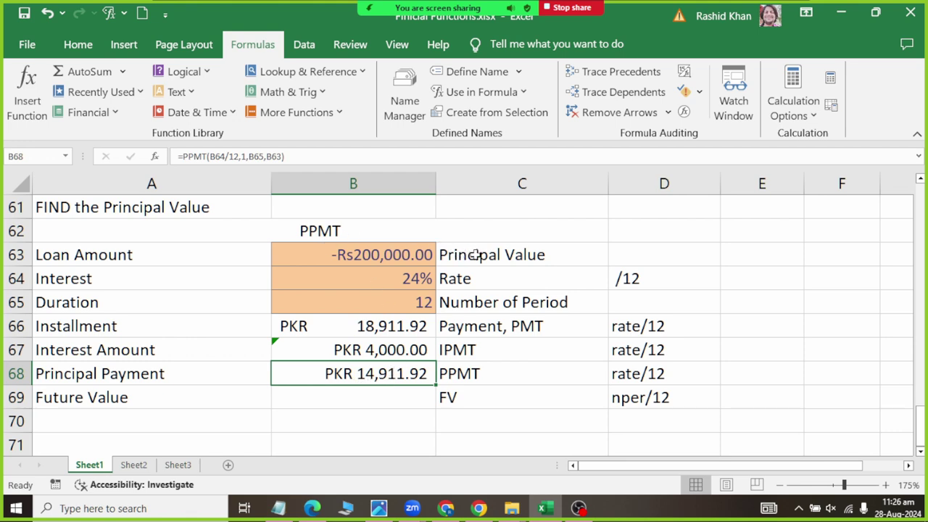
{"action": "left_click_drag", "start_coordinate": [385, 348], "coordinate": [394, 375]}
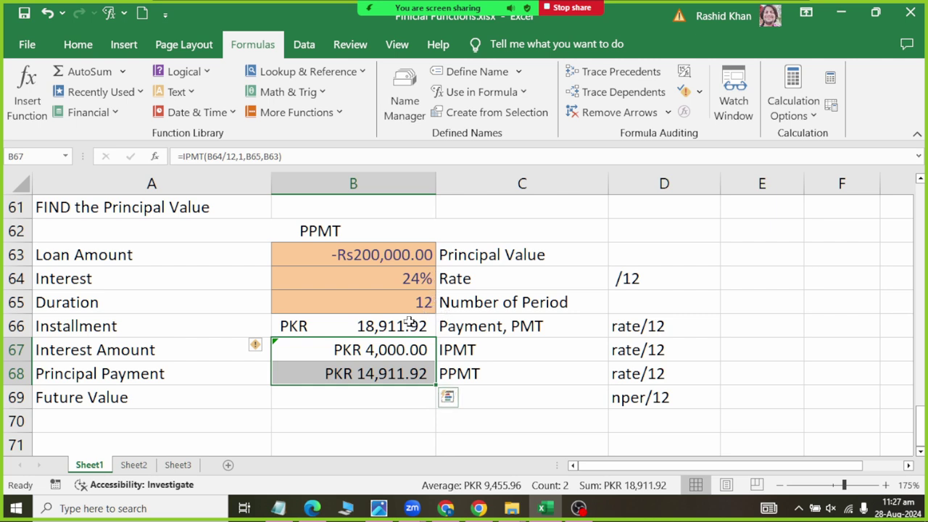
{"action": "left_click", "coordinate": [379, 352]}
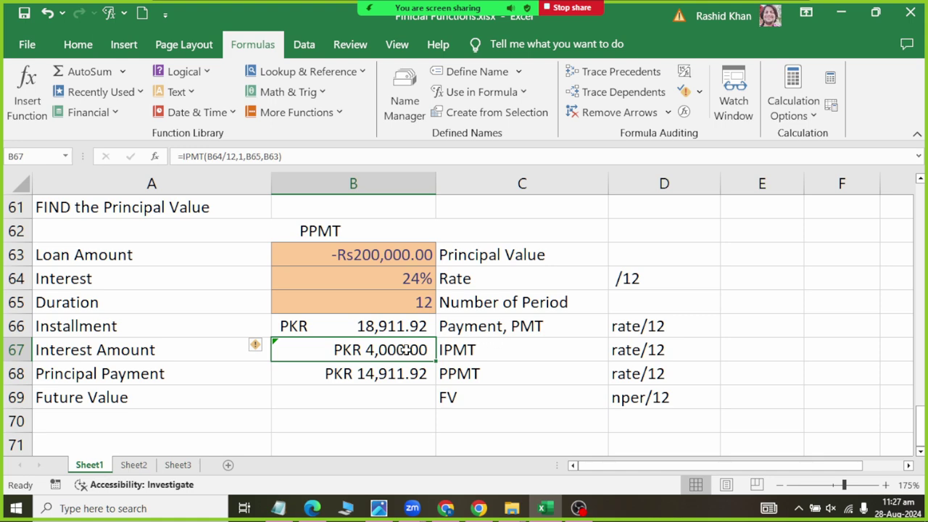
- Insert the FV function from the Financial list into the Future Value cell B69
{"action": "left_click", "coordinate": [347, 403]}
{"action": "left_click", "coordinate": [87, 116]}
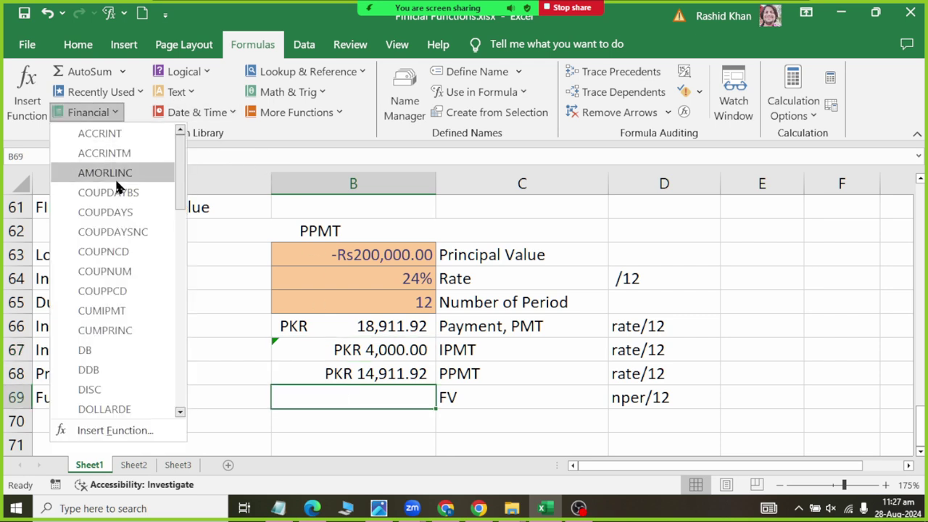
{"action": "scroll", "coordinate": [116, 290], "scroll_direction": "down", "scroll_amount": 3}
{"action": "scroll", "coordinate": [133, 392], "scroll_direction": "down", "scroll_amount": 4}
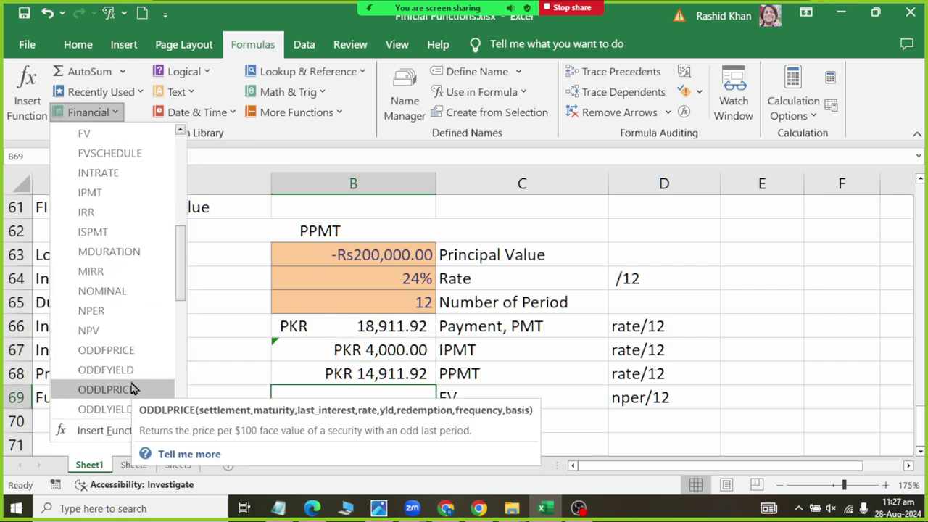
{"action": "mouse_move", "coordinate": [179, 270]}
{"action": "left_mouse_down"}
{"action": "mouse_move", "coordinate": [181, 208]}
{"action": "mouse_move", "coordinate": [177, 246]}
{"action": "left_mouse_up"}
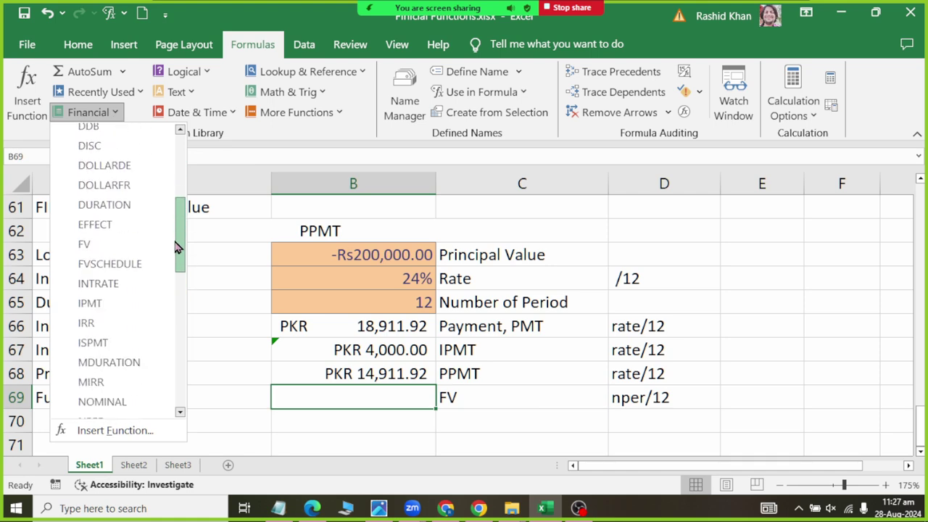
{"action": "left_click", "coordinate": [87, 244]}
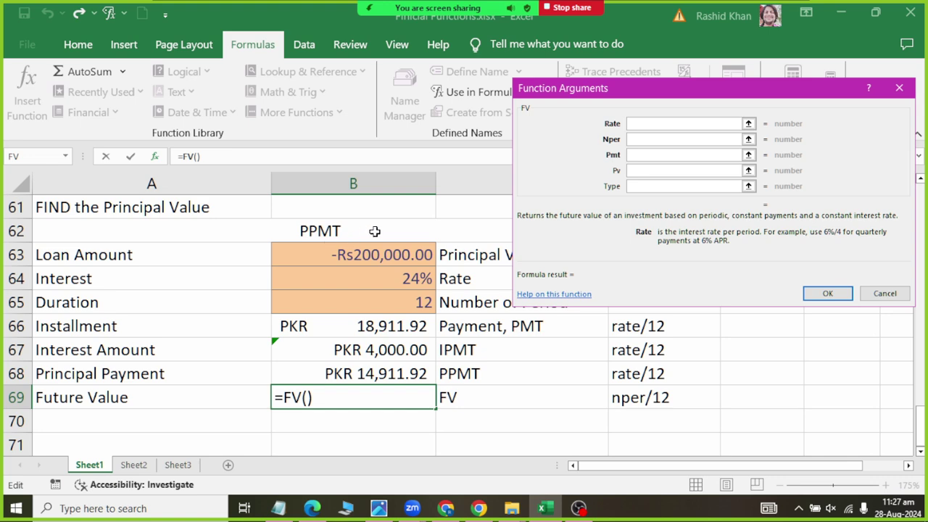
- Set the FV arguments to Rate B64, Nper B65/12, Pmt B66, Pv B63, giving PKR 229,088.08
{"action": "left_click", "coordinate": [405, 277]}
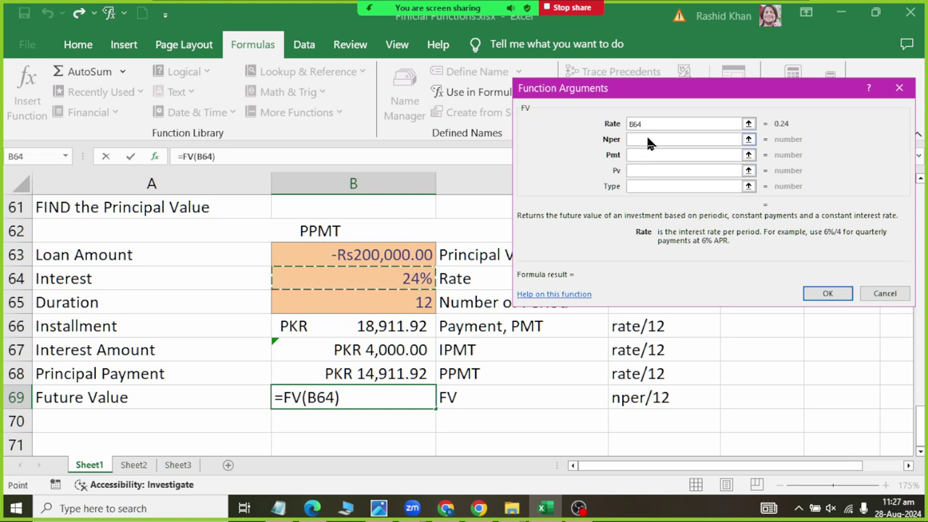
{"action": "left_click", "coordinate": [648, 141]}
{"action": "left_click", "coordinate": [389, 298]}
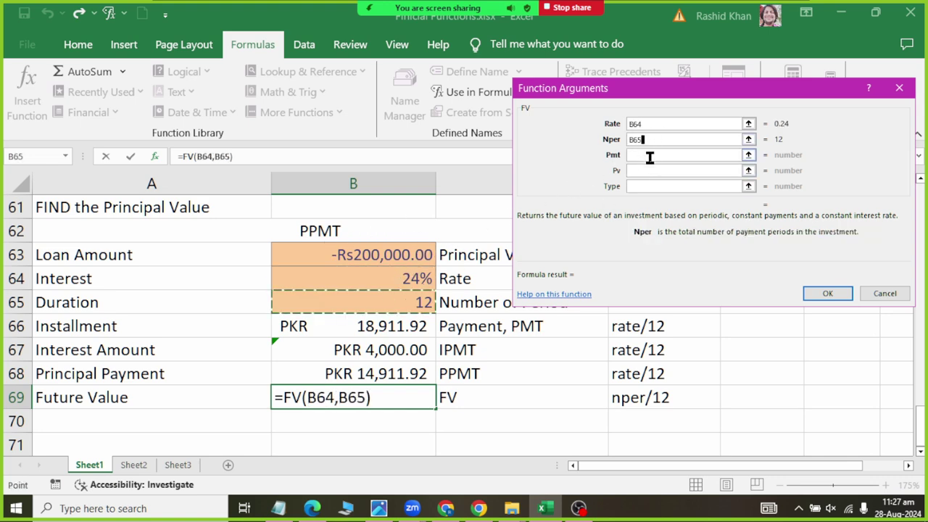
{"action": "left_click", "coordinate": [649, 157]}
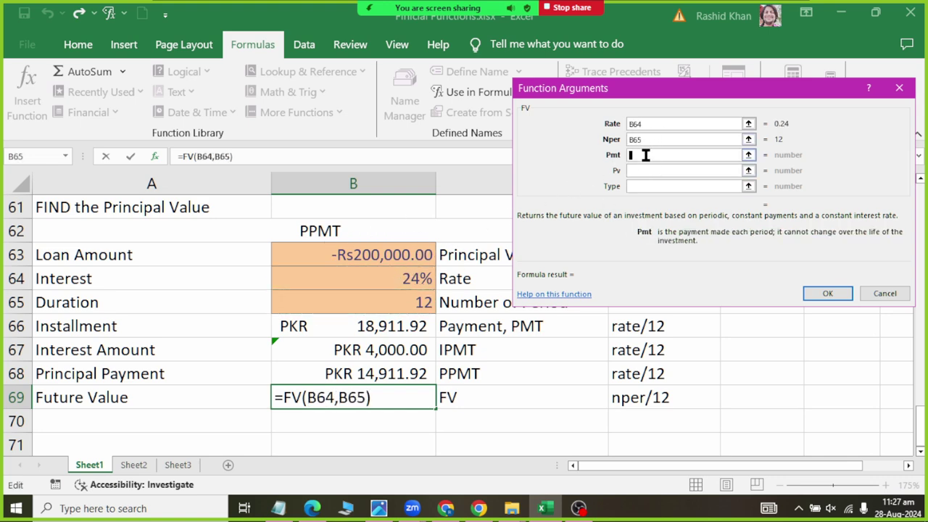
{"action": "left_click", "coordinate": [366, 326]}
{"action": "left_click", "coordinate": [679, 168]}
{"action": "left_click", "coordinate": [351, 252]}
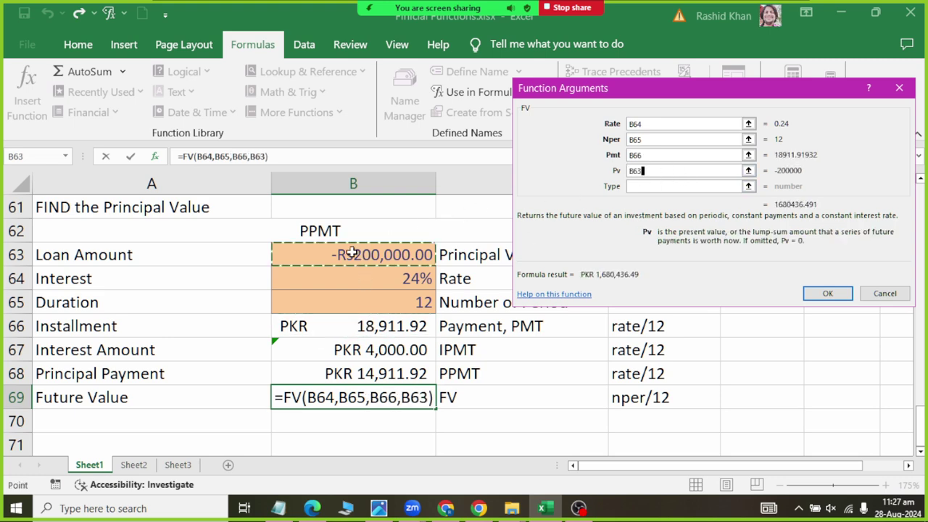
{"action": "left_click", "coordinate": [668, 140]}
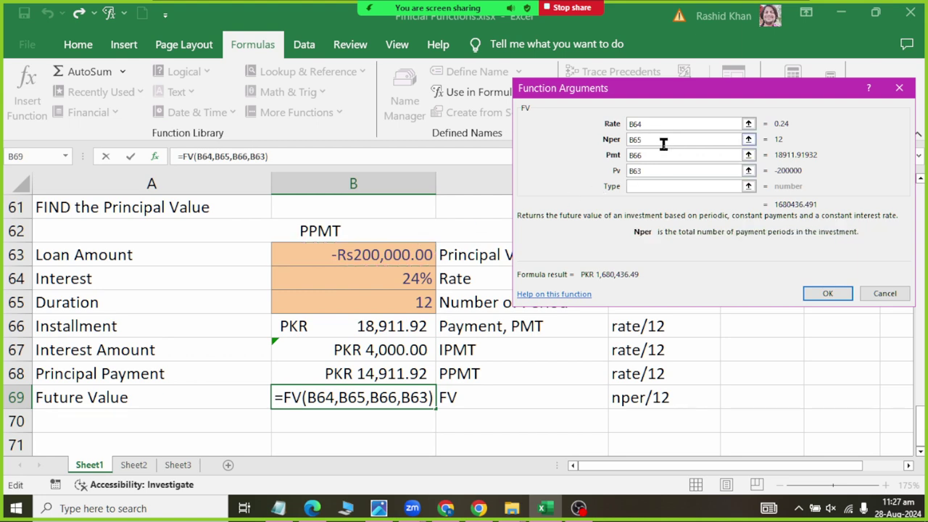
{"action": "type", "text": "/12"}
{"action": "left_click", "coordinate": [827, 292]}
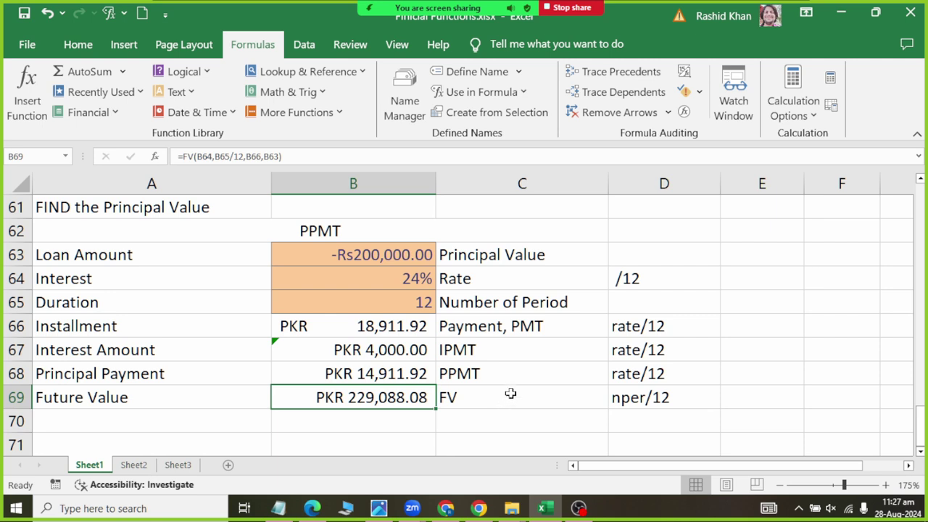
{"action": "left_click", "coordinate": [399, 252]}
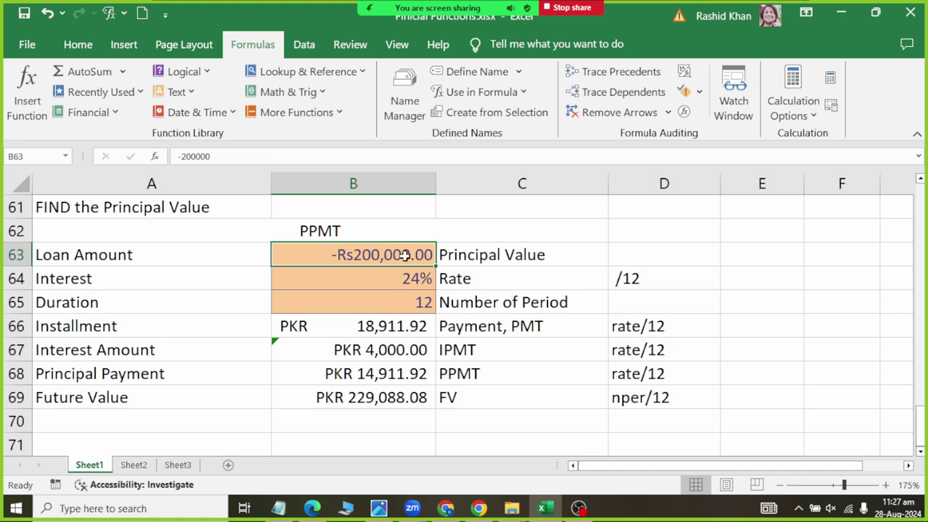
- Change the loan in B63 to -Rs5,000,000 and the interest rate in B64 to 20%
{"action": "key", "text": "BackSpace"}
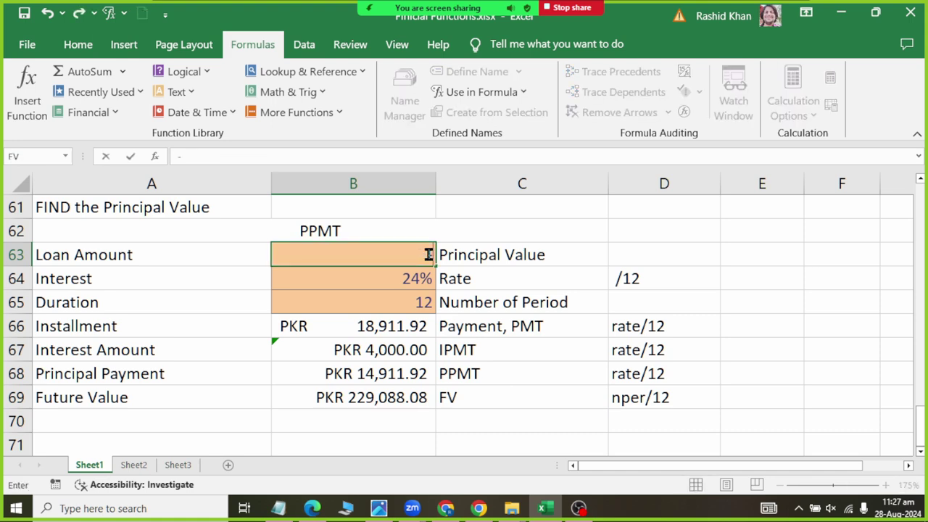
{"action": "type", "text": "-Rs5,000,00"}
{"action": "type", "text": "0"}
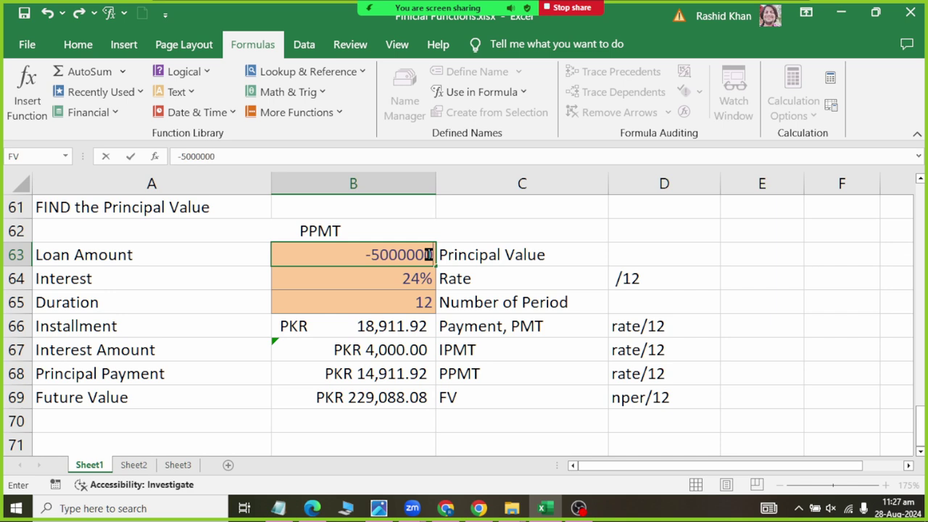
{"action": "key", "text": "Return"}
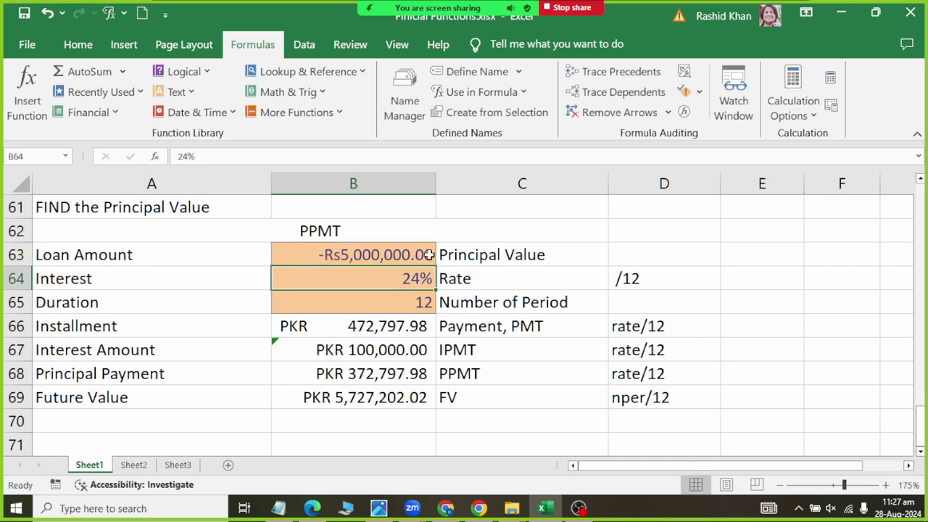
{"action": "type", "text": "36"}
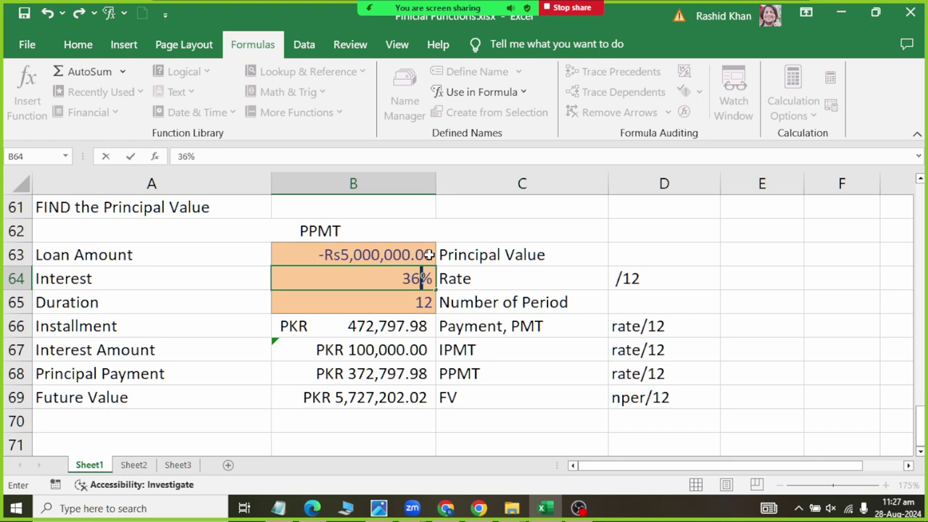
{"action": "key", "text": "Return"}
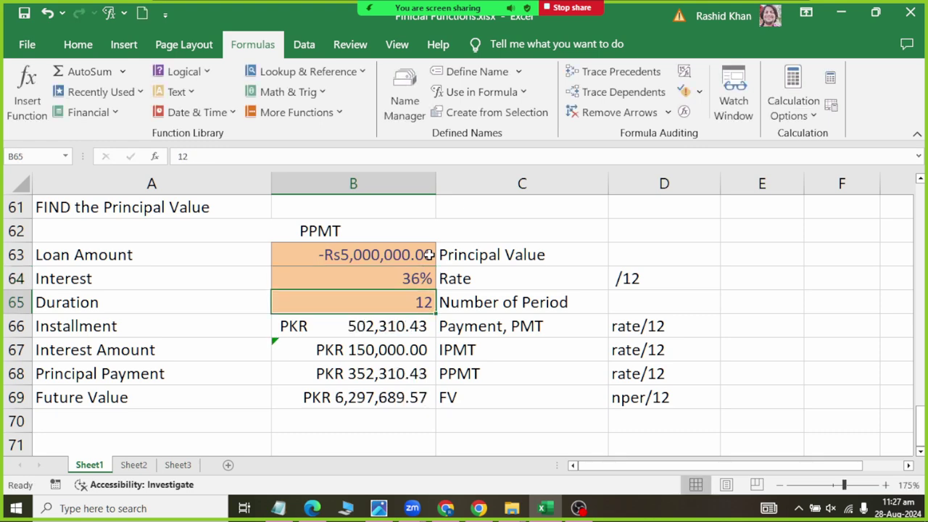
{"action": "key", "text": "Up"}
{"action": "type", "text": "20"}
{"action": "key", "text": "Return"}
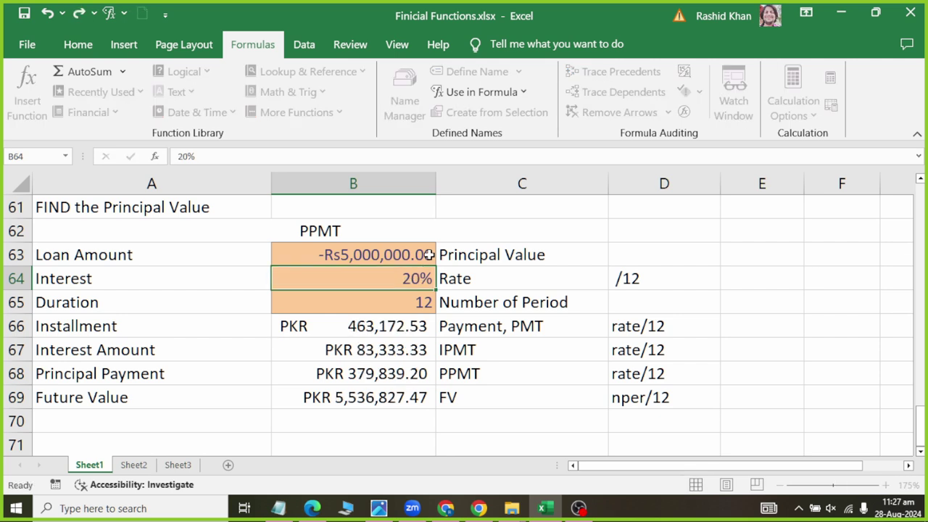
- Set the duration in B65 to 36 and review the recalculated B67–B69 formulas
{"action": "type", "text": "36"}
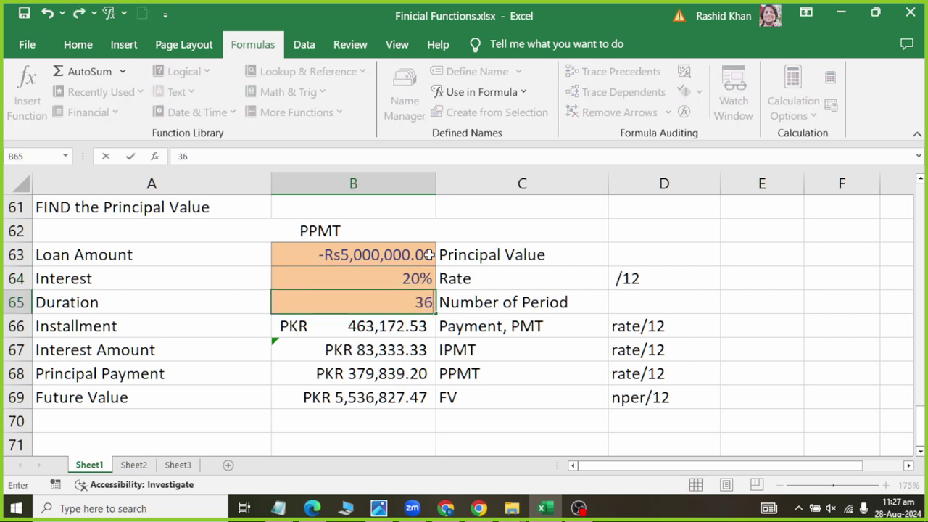
{"action": "key", "text": "Return"}
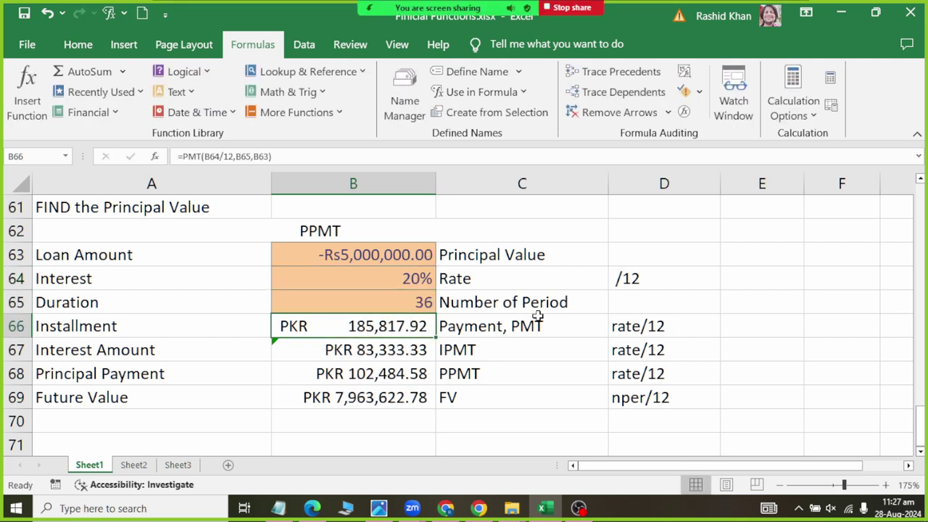
{"action": "left_click", "coordinate": [398, 356]}
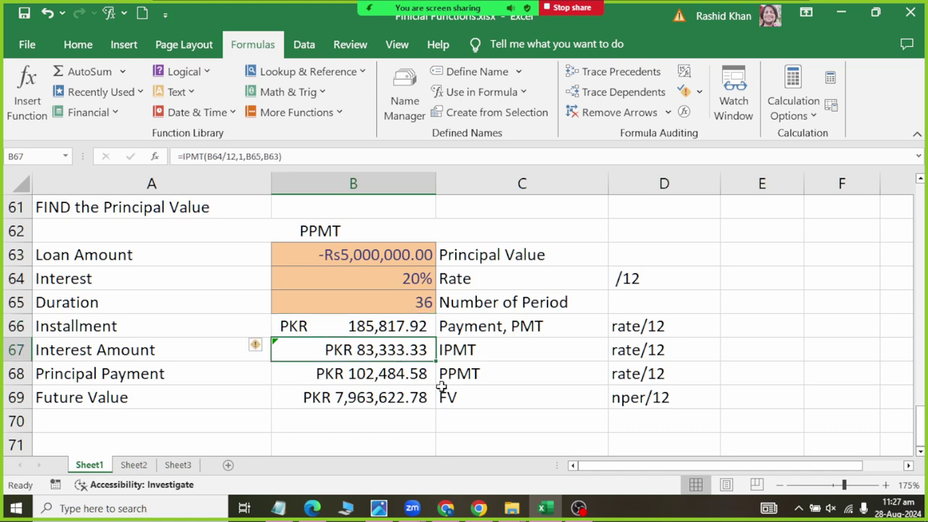
{"action": "left_click", "coordinate": [380, 379]}
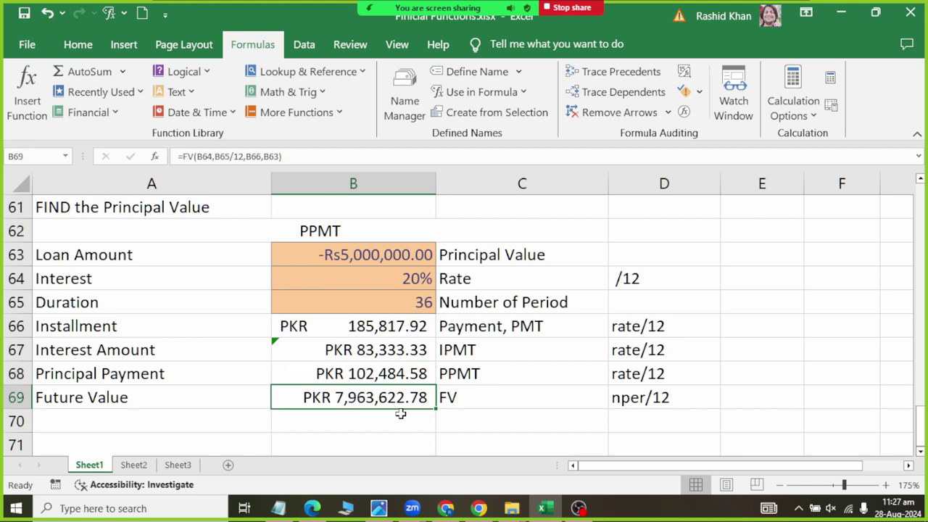
{"action": "left_click", "coordinate": [334, 403]}
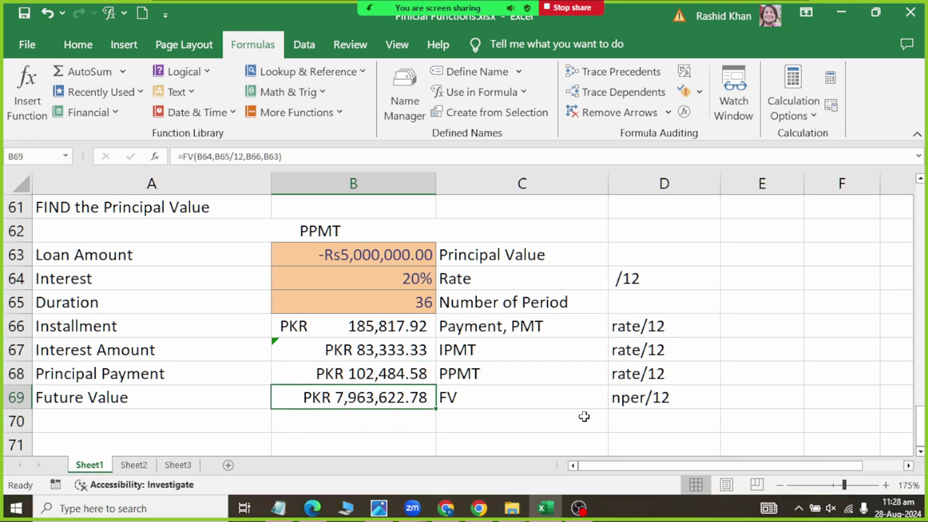
- Scroll back up past the RATE table to the Financial Functions title and PMT table
{"action": "scroll", "coordinate": [478, 382], "scroll_direction": "up", "scroll_amount": 1}
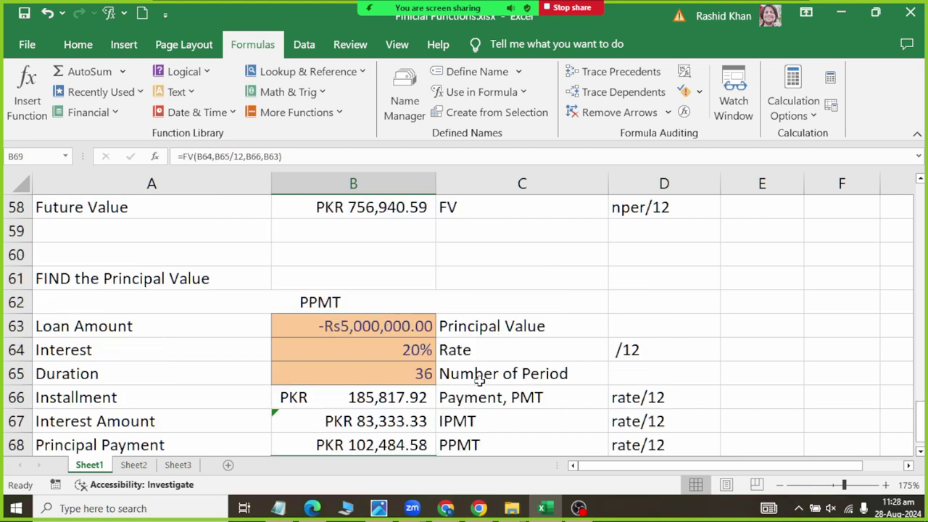
{"action": "scroll", "coordinate": [477, 382], "scroll_direction": "up", "scroll_amount": 1}
{"action": "scroll", "coordinate": [478, 382], "scroll_direction": "up", "scroll_amount": 2}
{"action": "scroll", "coordinate": [479, 381], "scroll_direction": "up", "scroll_amount": 4}
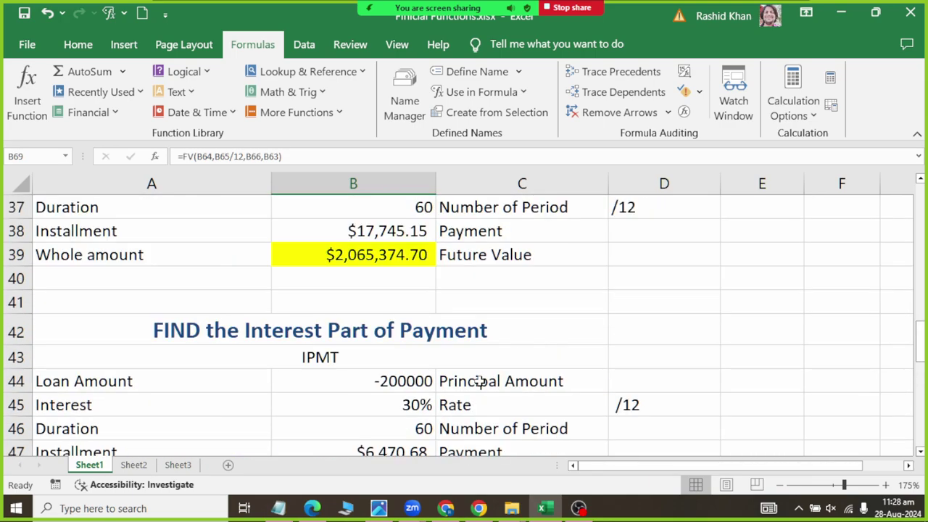
{"action": "scroll", "coordinate": [480, 380], "scroll_direction": "up", "scroll_amount": 7}
{"action": "scroll", "coordinate": [480, 379], "scroll_direction": "up", "scroll_amount": 2}
{"action": "scroll", "coordinate": [484, 362], "scroll_direction": "up", "scroll_amount": 3}
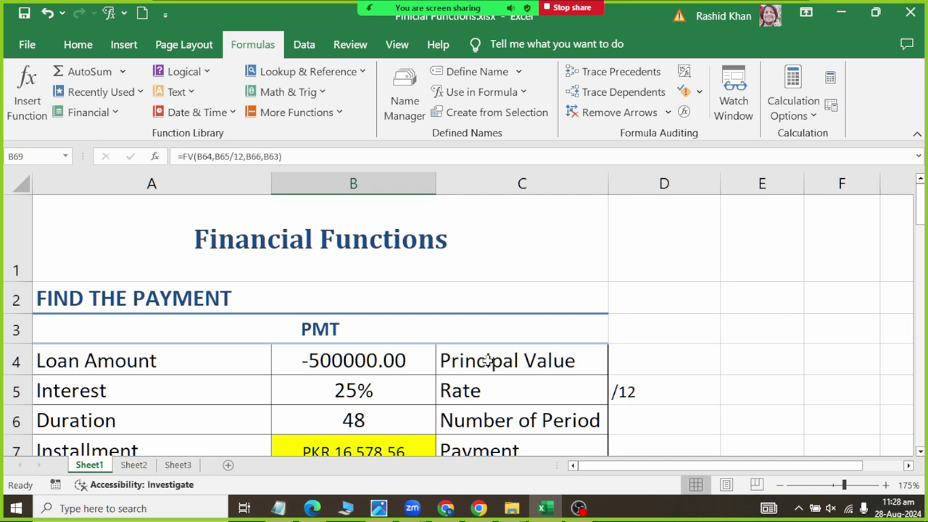
{"action": "scroll", "coordinate": [489, 368], "scroll_direction": "down", "scroll_amount": 3}
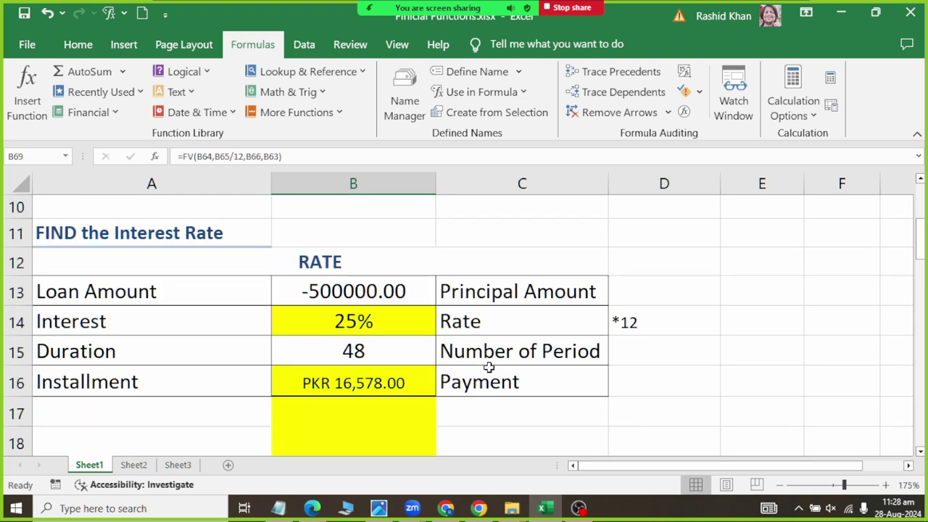
{"action": "scroll", "coordinate": [505, 355], "scroll_direction": "up", "scroll_amount": 2}
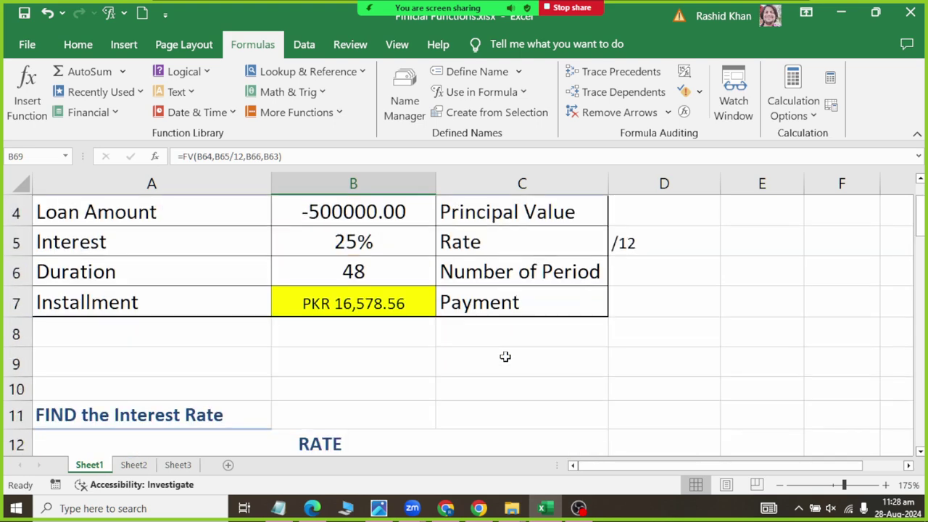
{"action": "scroll", "coordinate": [505, 356], "scroll_direction": "up", "scroll_amount": 1}
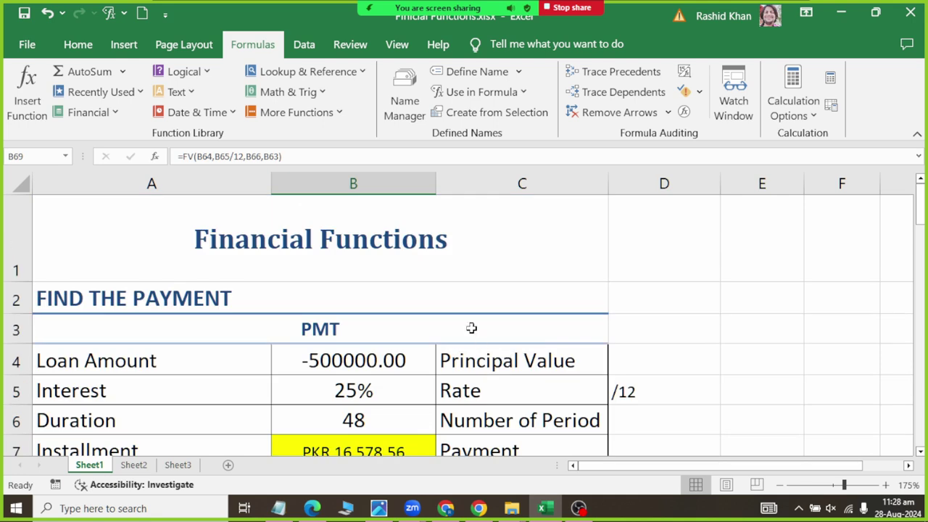